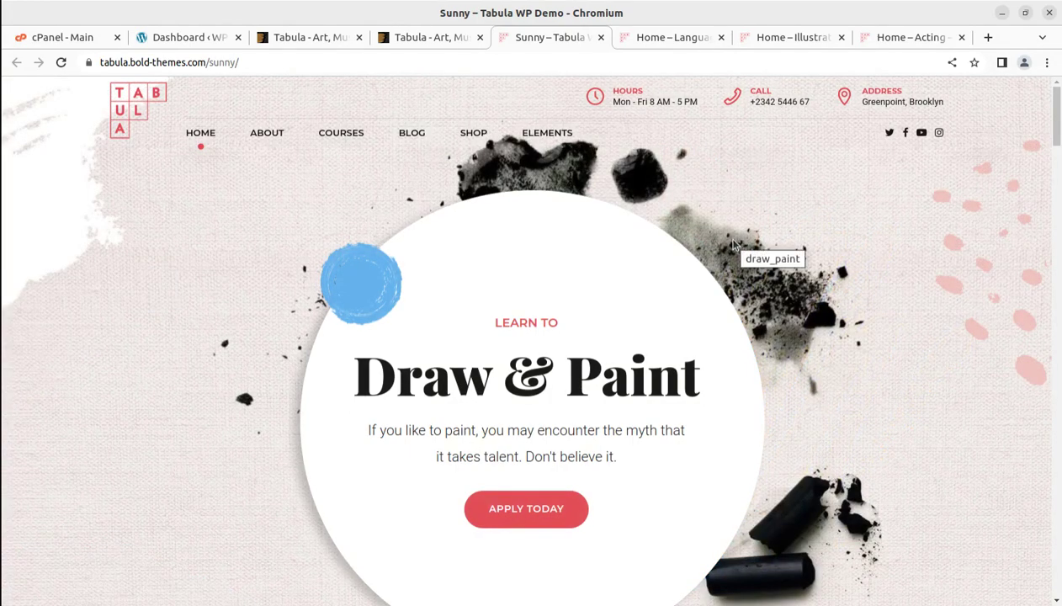
# Step: Review the open Sunny demo homepages for Draw & Paint, Language, Illustration and Acting alongside the theme's ThemeForest preview and item page
pyautogui.click(655, 38)
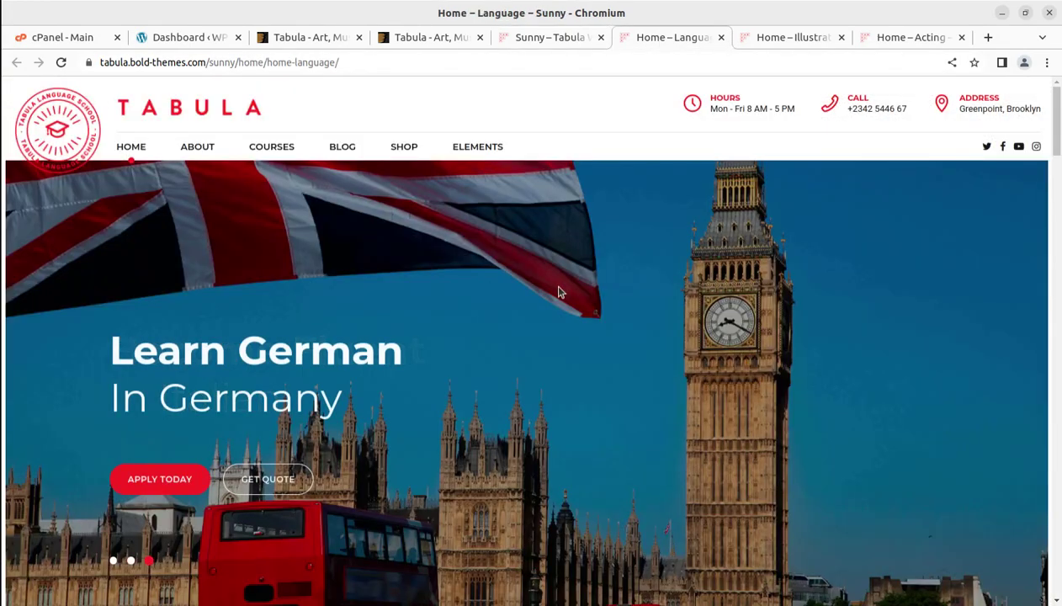
pyautogui.click(766, 39)
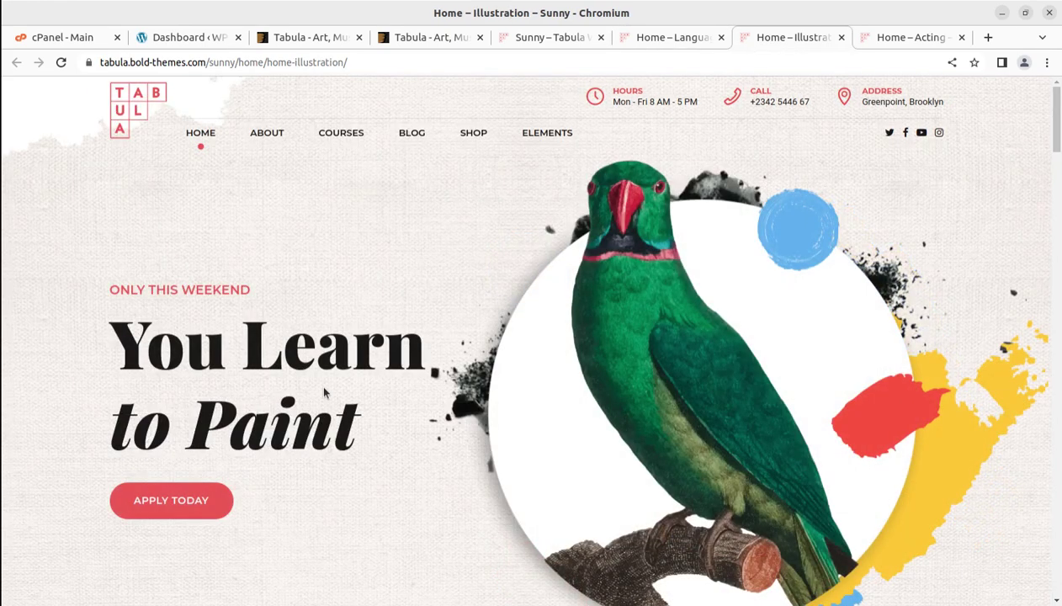
pyautogui.click(429, 38)
pyautogui.scroll(5, 462, 305)
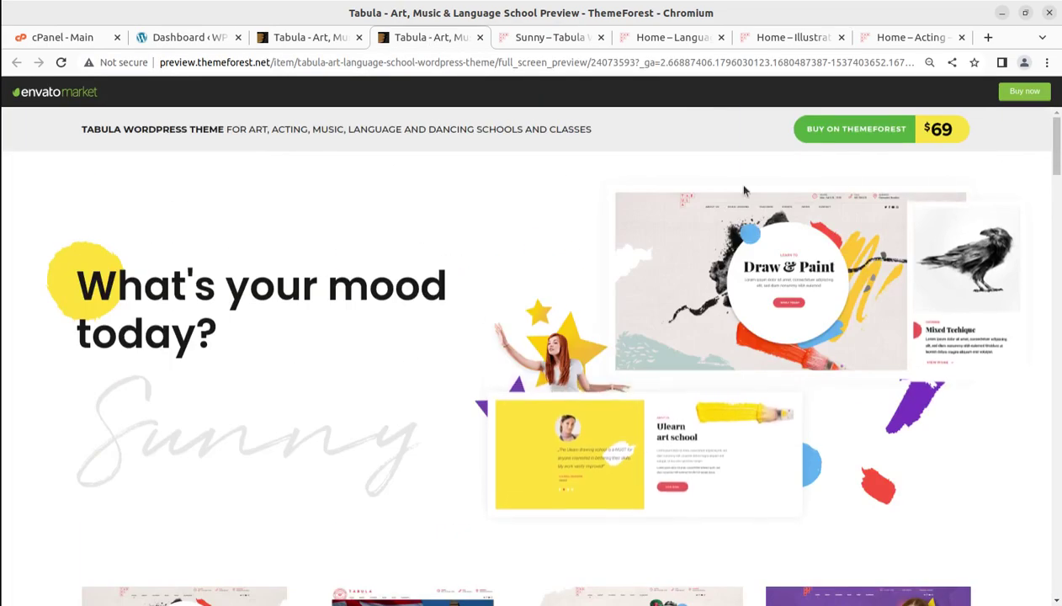
pyautogui.click(332, 37)
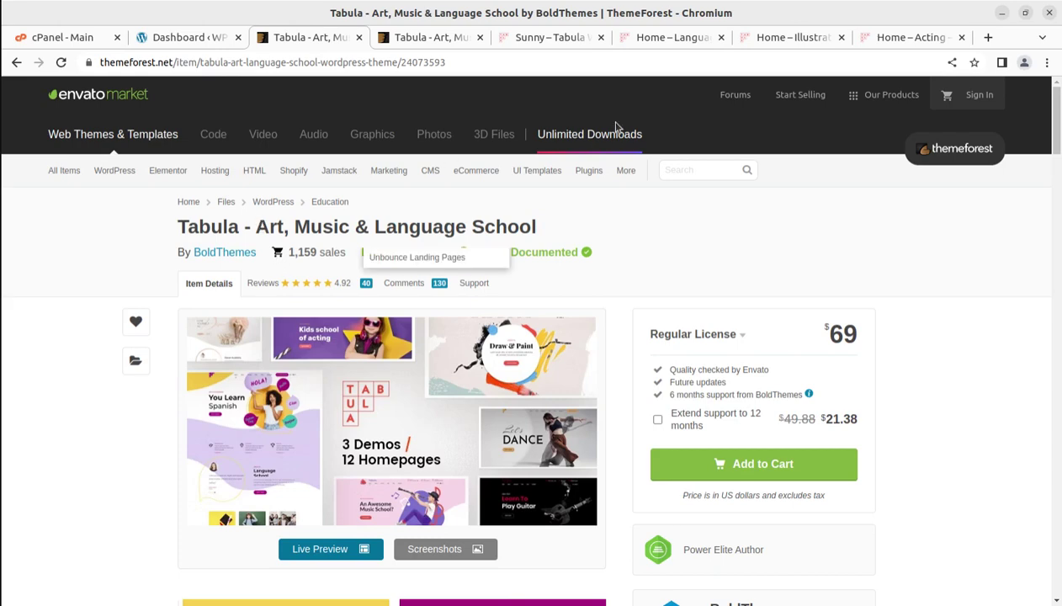
pyautogui.click(547, 37)
pyautogui.moveTo(547, 132)
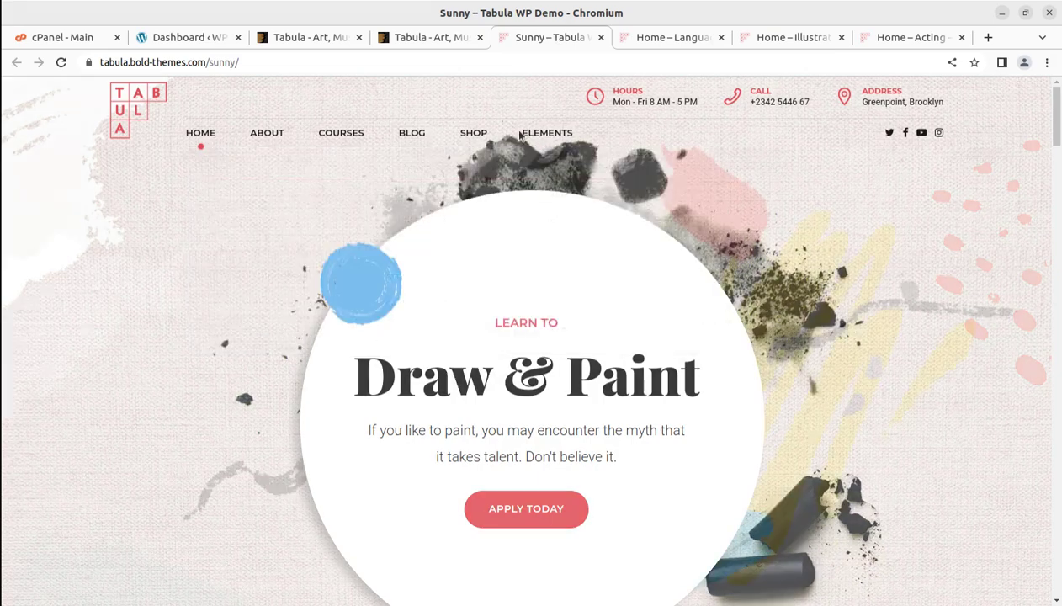
pyautogui.click(661, 40)
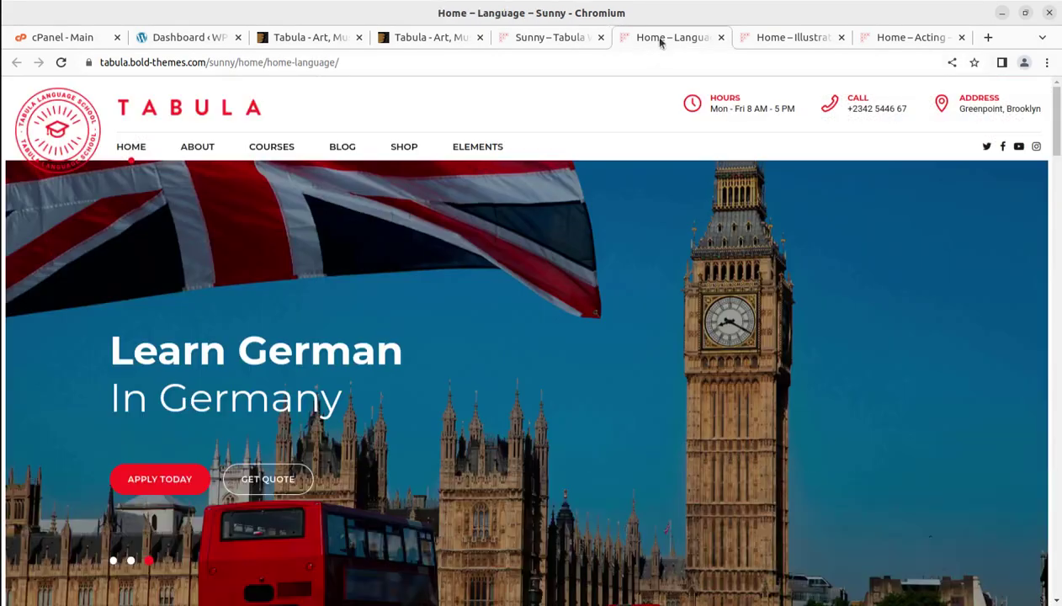
pyautogui.click(778, 40)
pyautogui.click(915, 38)
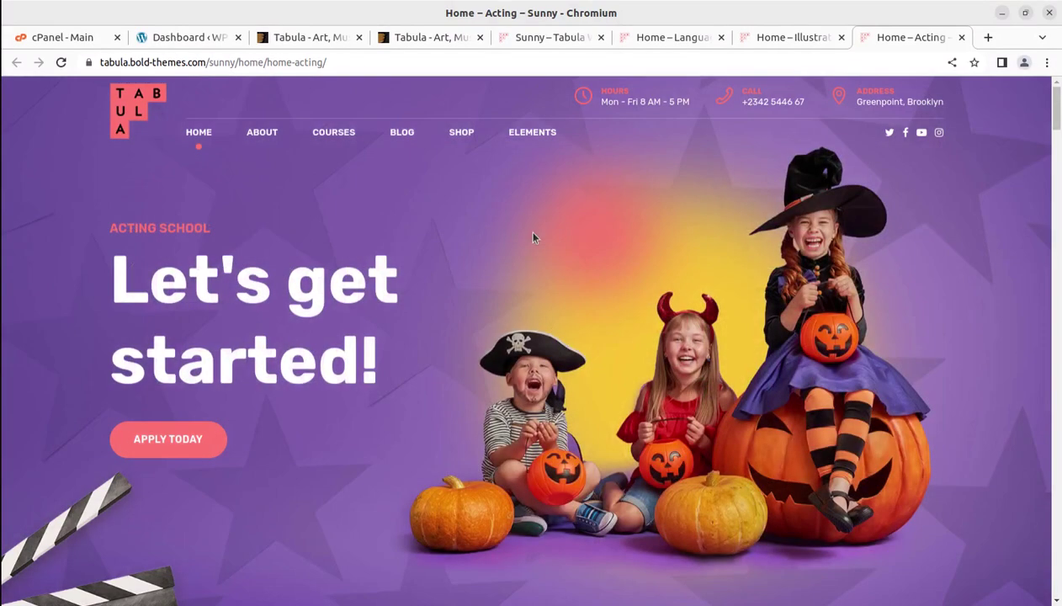
# Step: Examine the Tabula item page on ThemeForest, covering the theme's title, description and its overview of demos and homepages
pyautogui.click(303, 40)
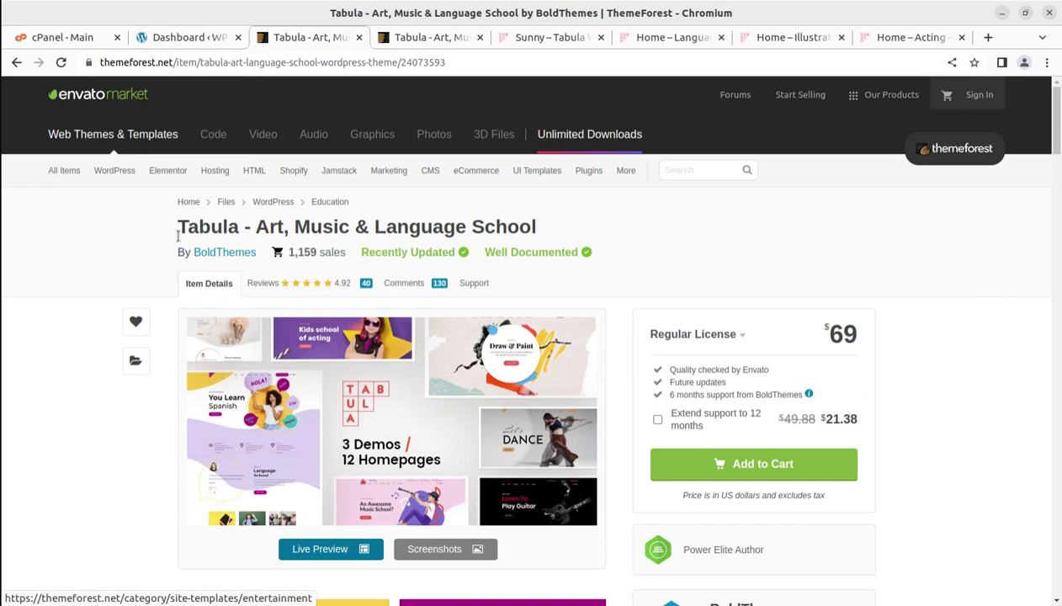
pyautogui.moveTo(179, 229); pyautogui.dragTo(241, 229)
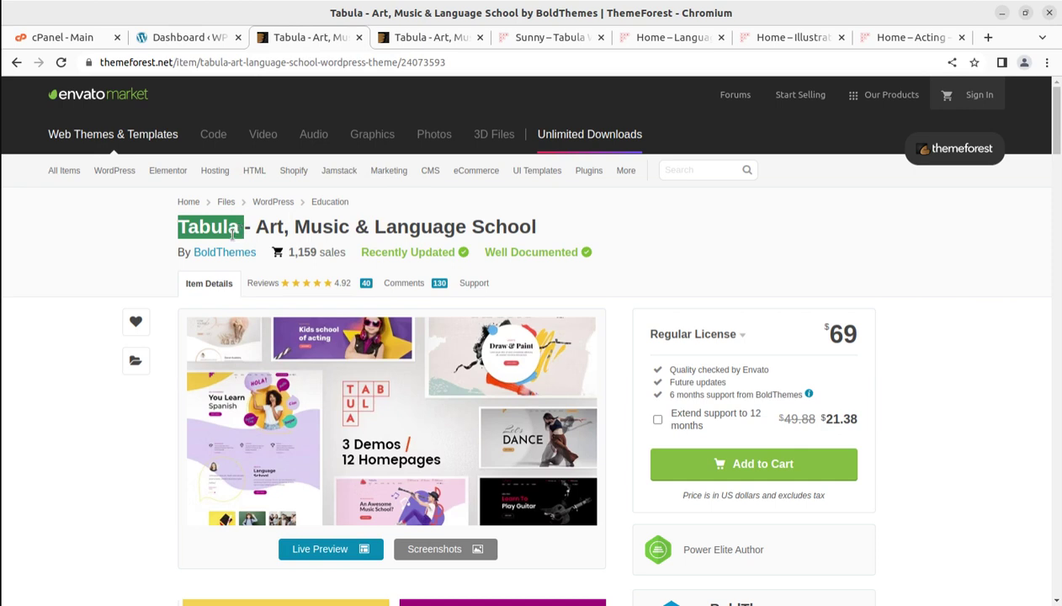
pyautogui.click(137, 245)
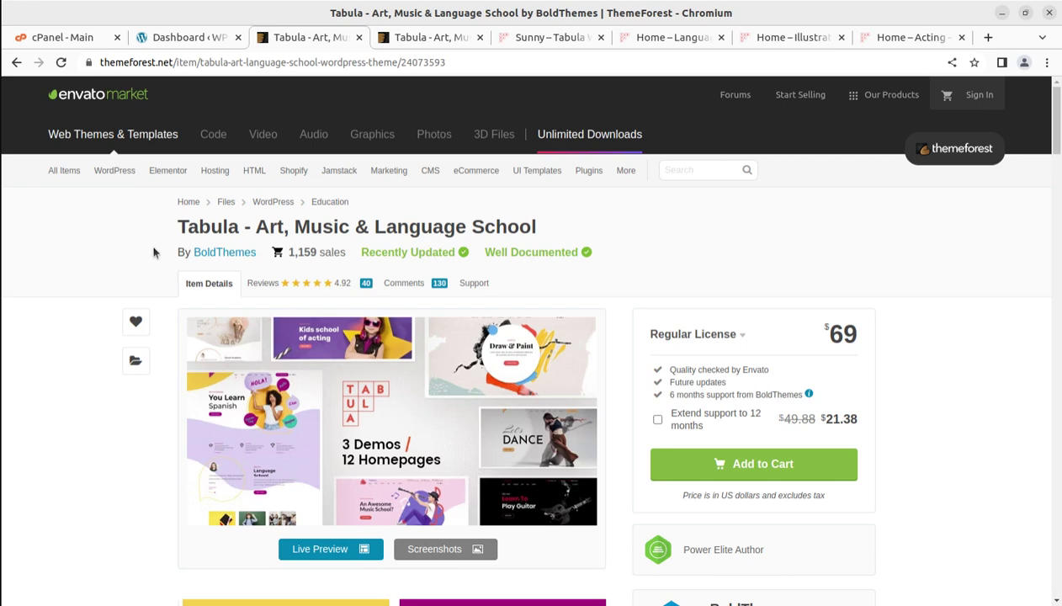
pyautogui.scroll(-2, 106, 369)
pyautogui.scroll(-4, 91, 386)
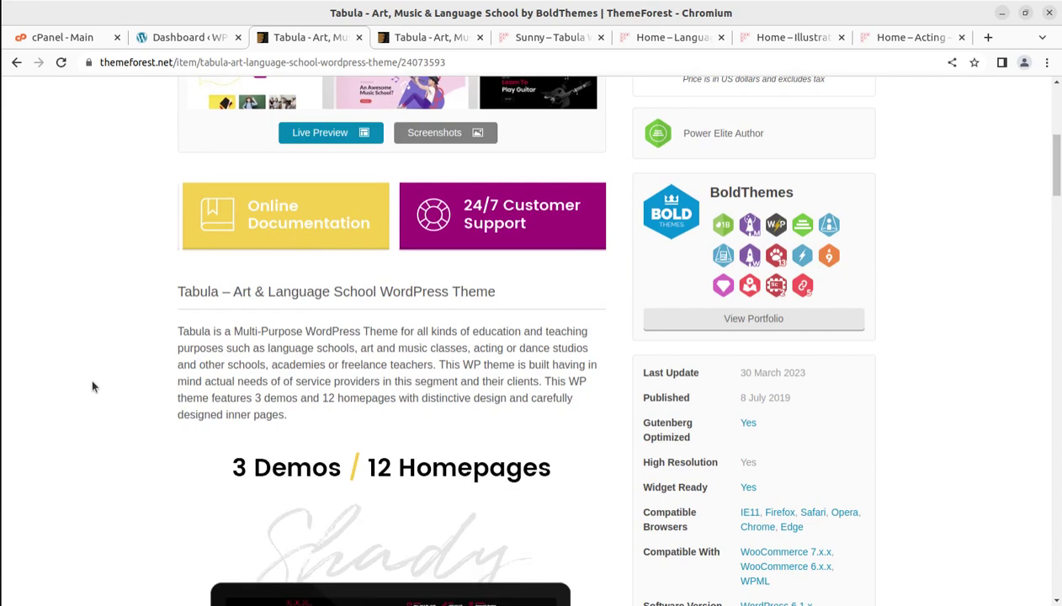
pyautogui.scroll(-2, 117, 417)
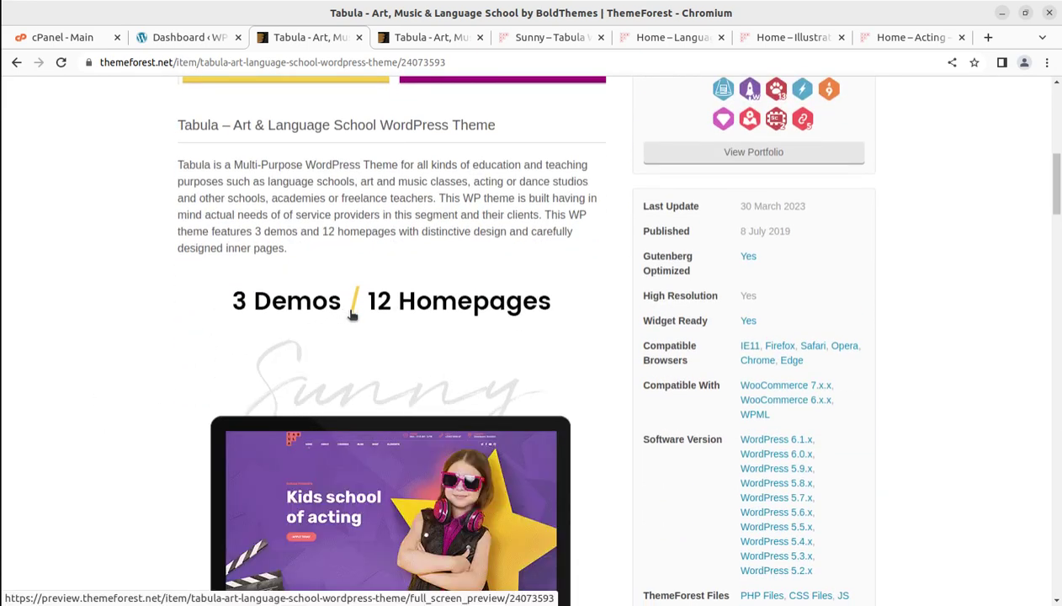
pyautogui.scroll(7, 573, 127)
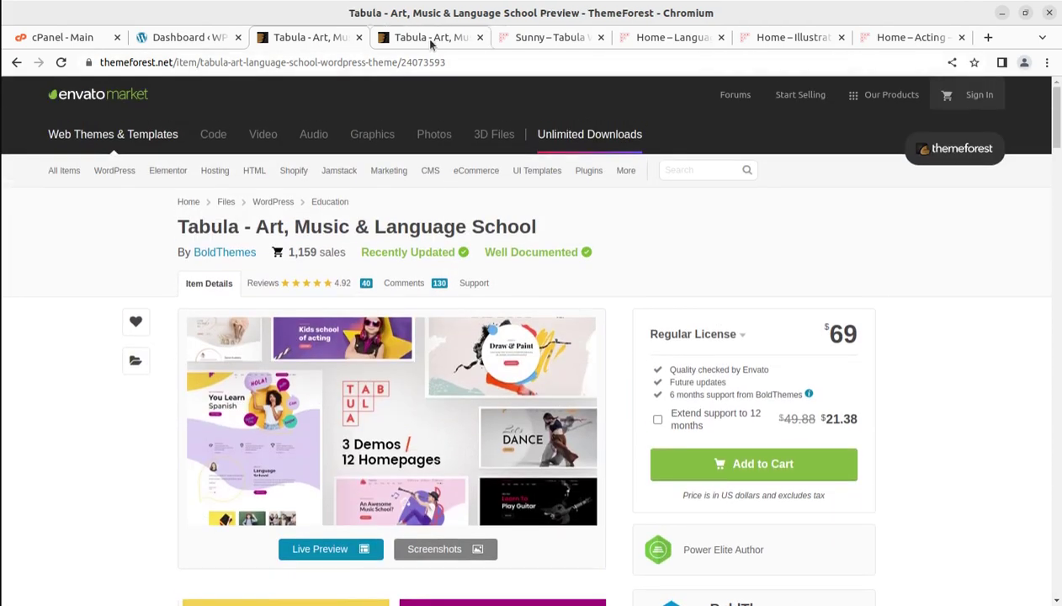
# Step: Look through the full gallery of homepage designs in the Tabula theme's live preview
pyautogui.click(429, 38)
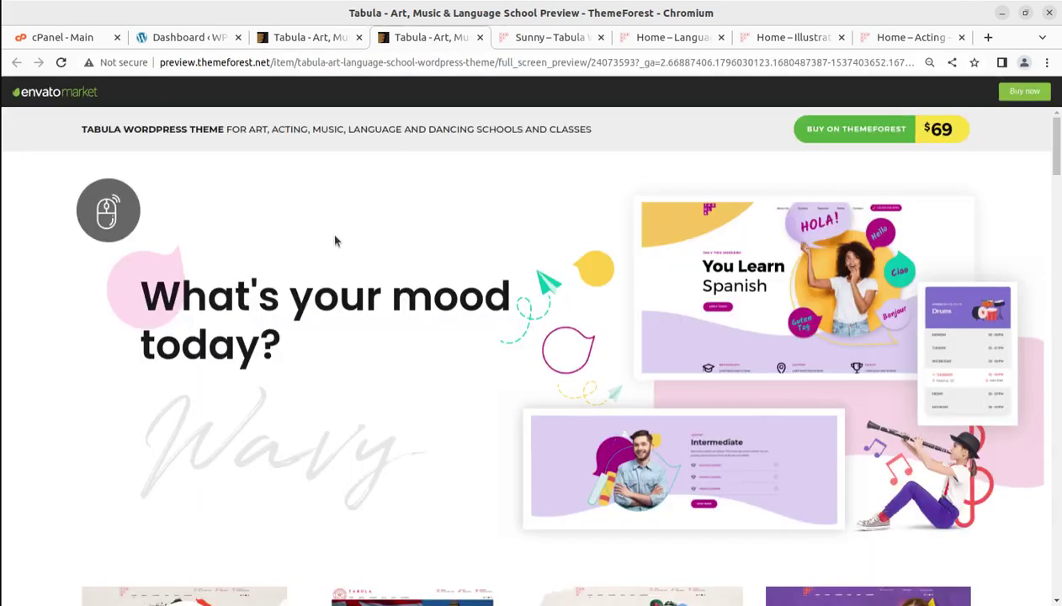
pyautogui.scroll(-5, 505, 189)
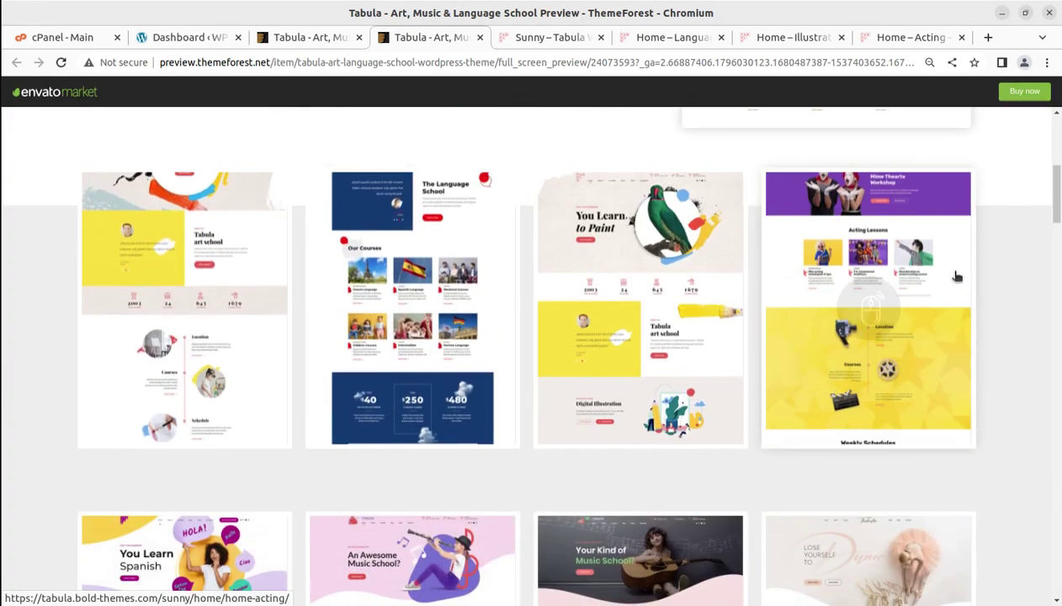
pyautogui.scroll(-5, 968, 299)
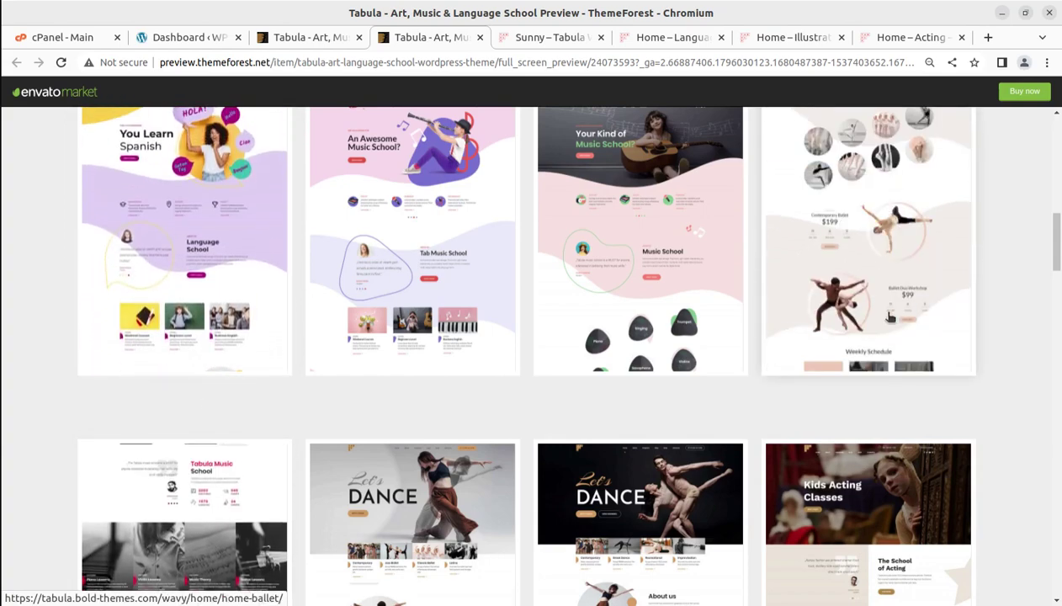
pyautogui.scroll(-4, 1010, 304)
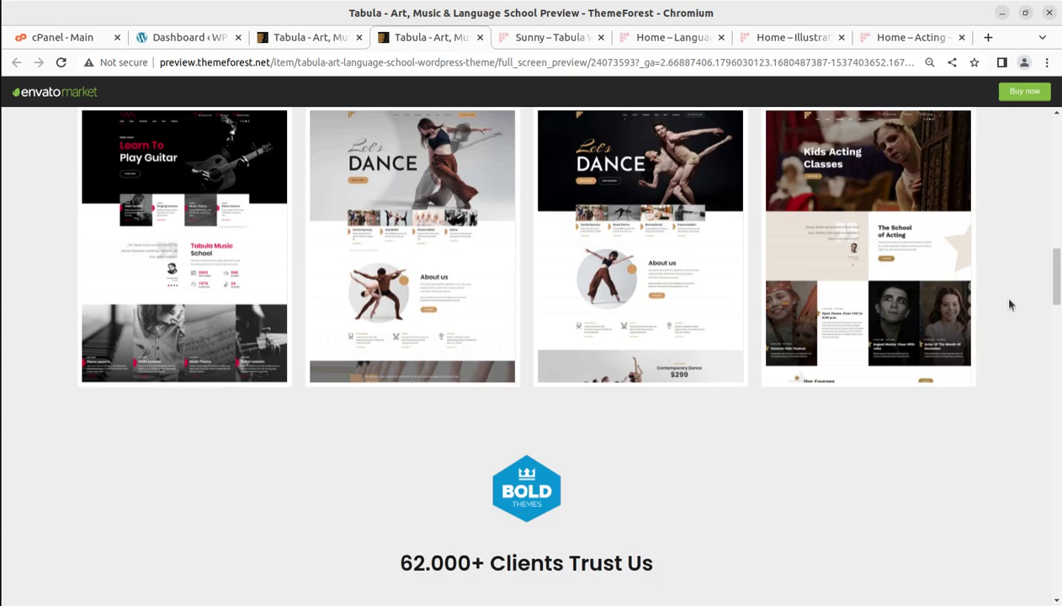
pyautogui.scroll(2, 1010, 304)
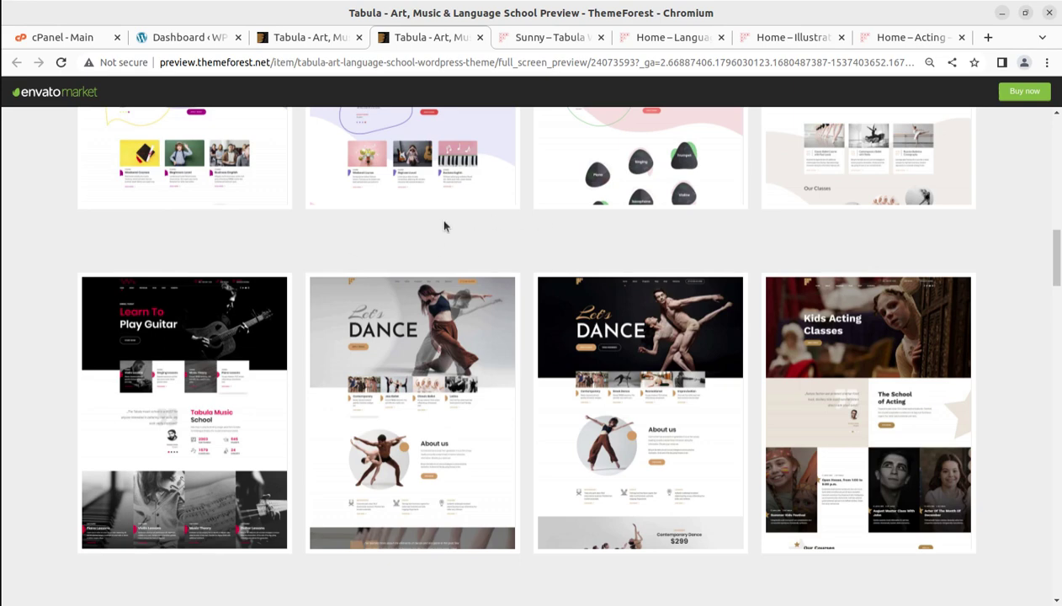
pyautogui.scroll(1, 332, 242)
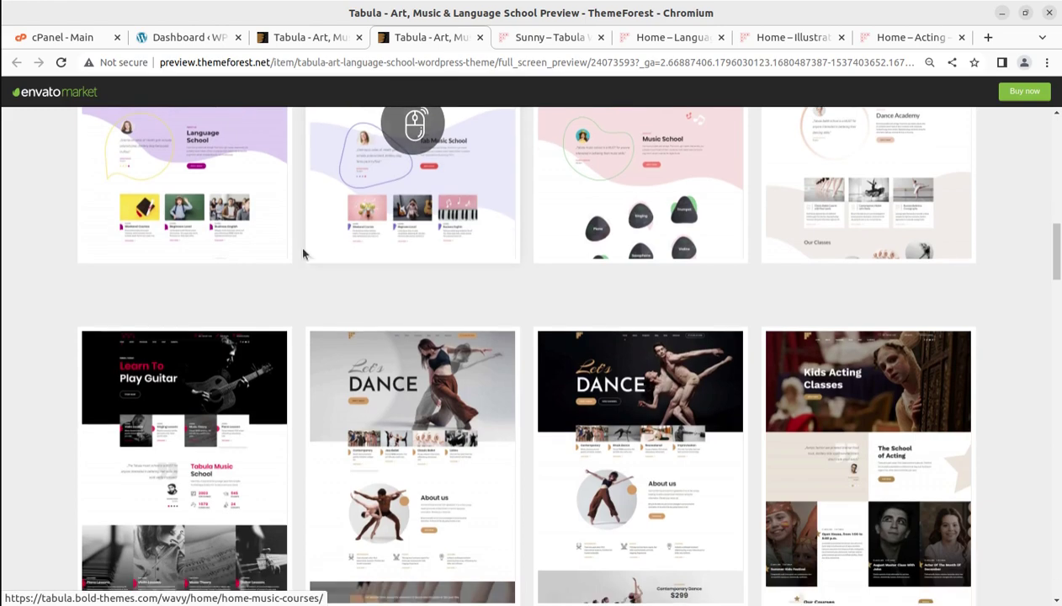
pyautogui.scroll(5, 303, 253)
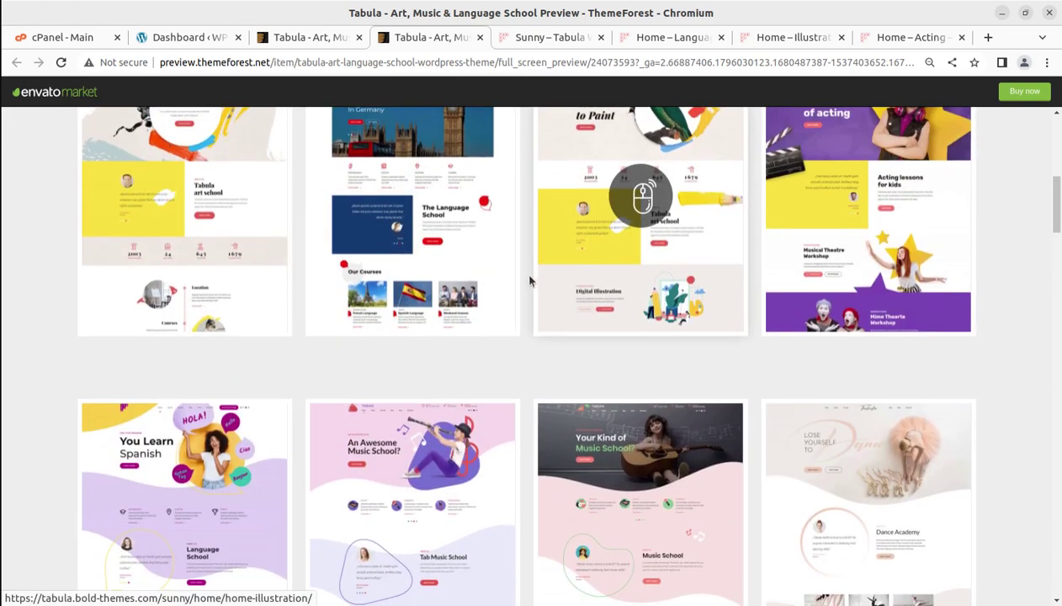
pyautogui.scroll(6, 522, 230)
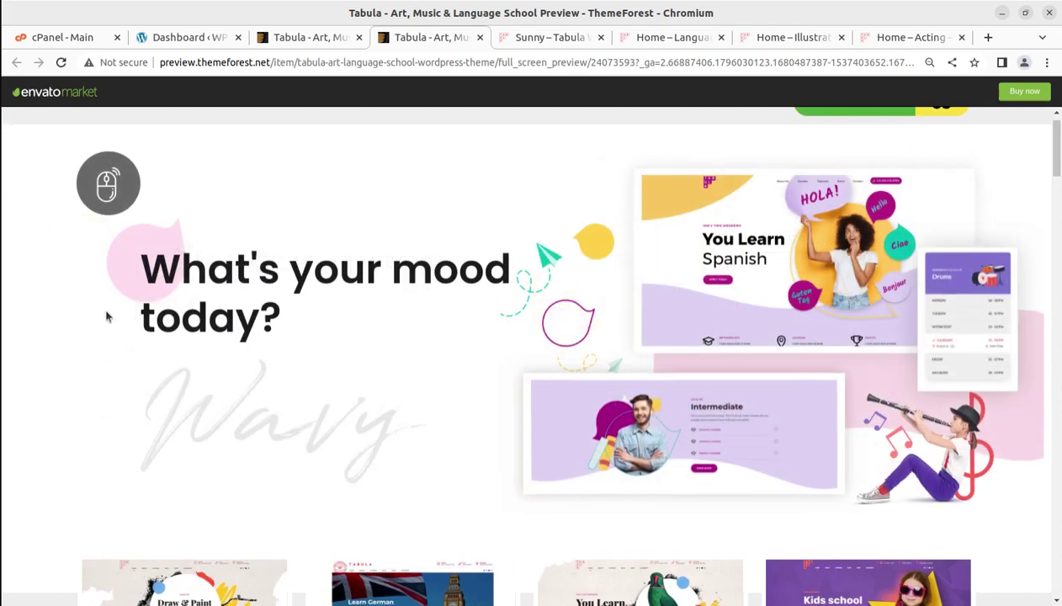
# Step: Examine the license box, the BoldThemes author name and the author badge on the Tabula item page
pyautogui.click(303, 38)
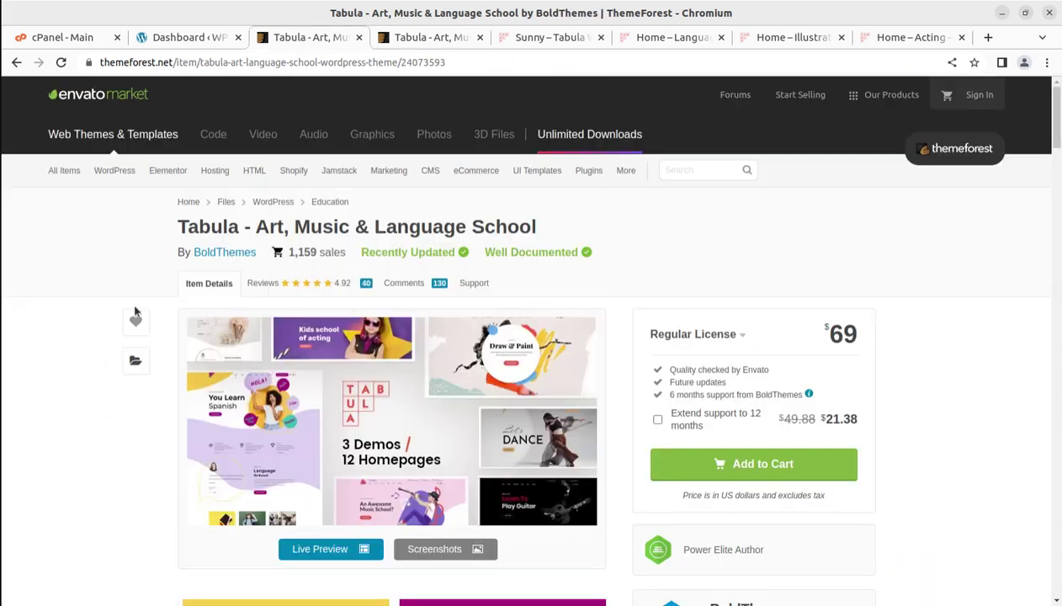
pyautogui.scroll(-3, 260, 255)
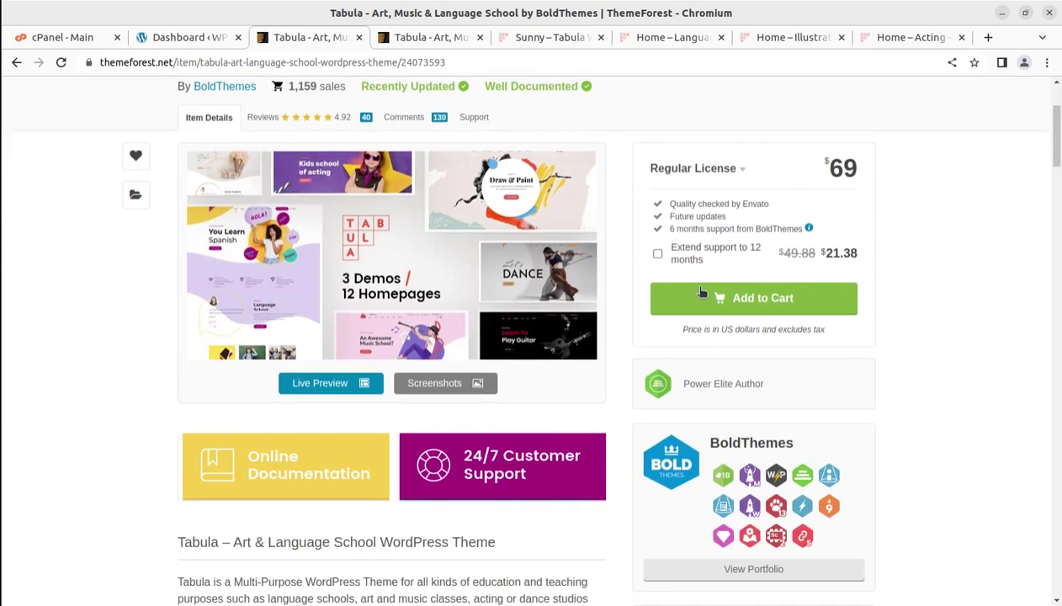
pyautogui.moveTo(802, 444); pyautogui.dragTo(703, 441)
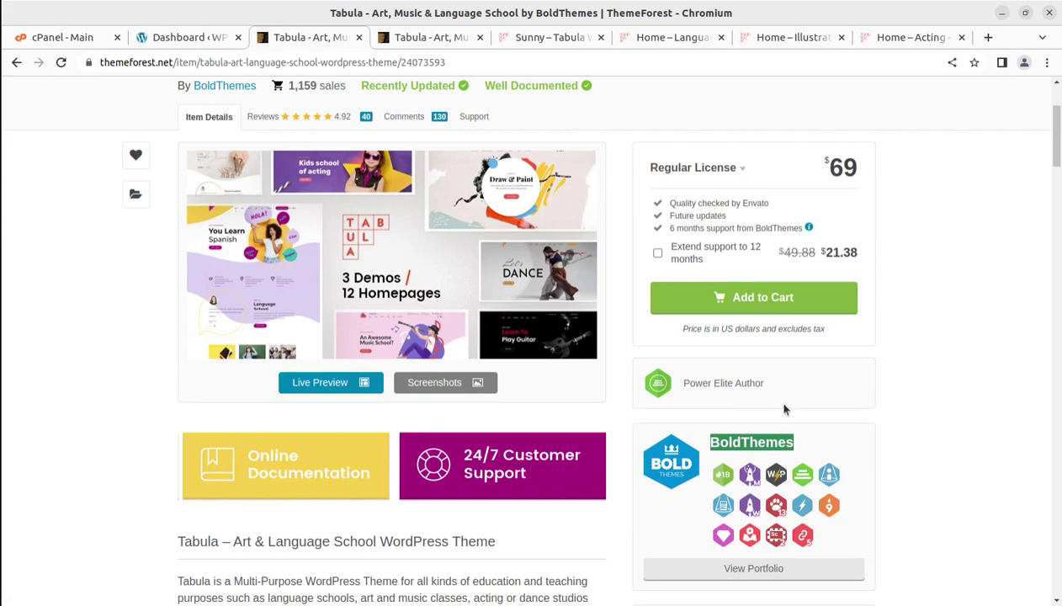
pyautogui.moveTo(783, 391); pyautogui.dragTo(673, 381)
pyautogui.scroll(3, 563, 370)
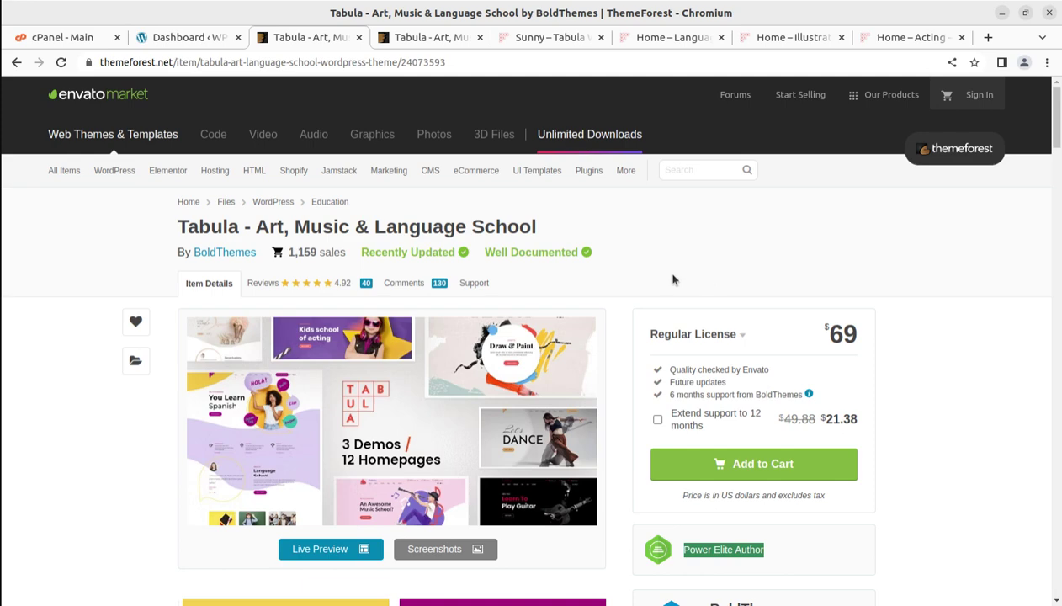
pyautogui.click(422, 38)
pyautogui.click(552, 38)
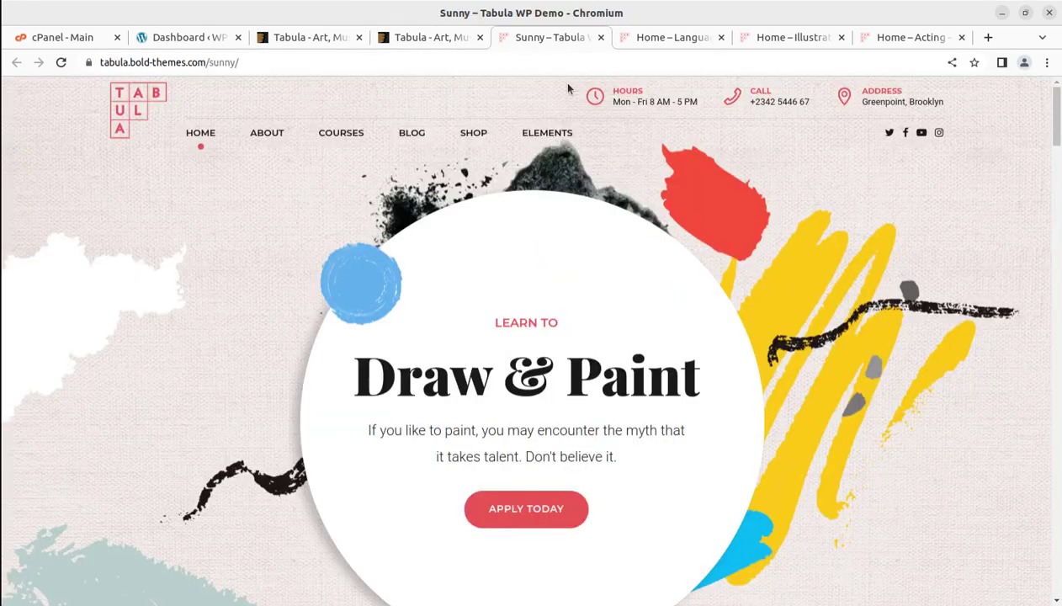
pyautogui.click(432, 39)
pyautogui.click(319, 40)
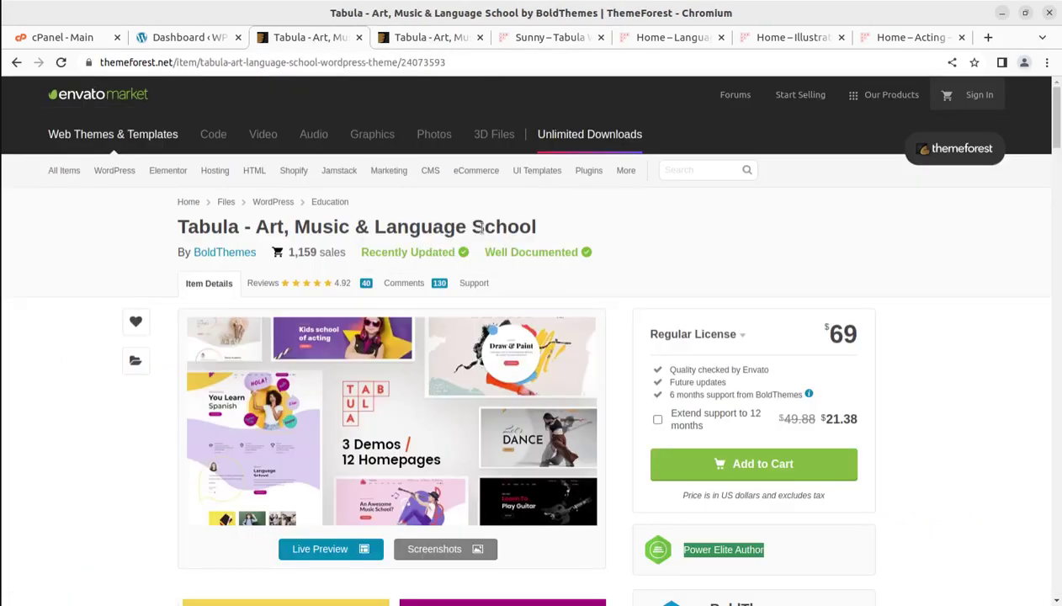
pyautogui.scroll(-3, 472, 244)
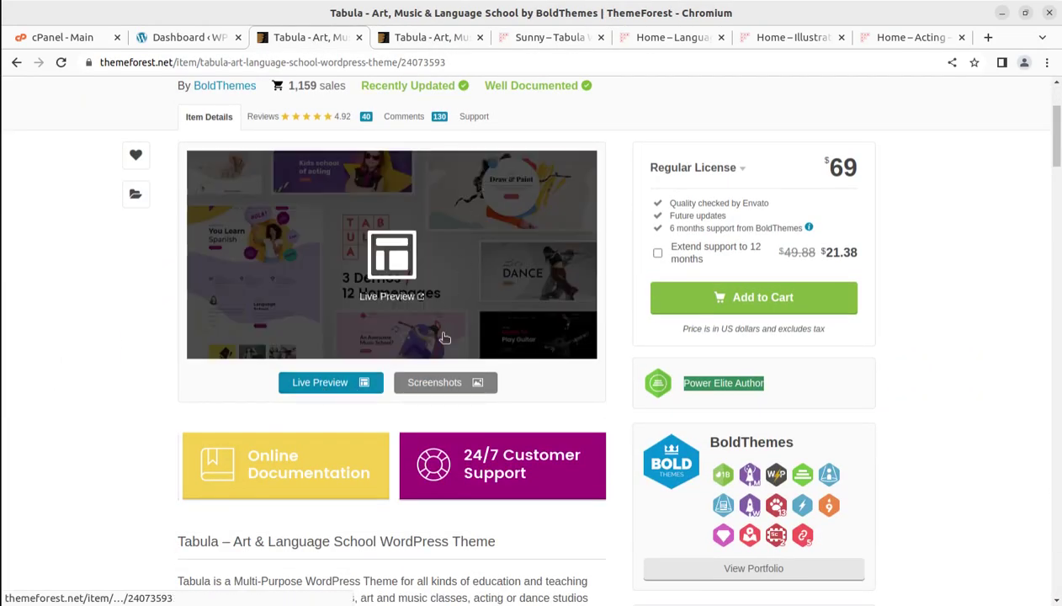
pyautogui.click(432, 39)
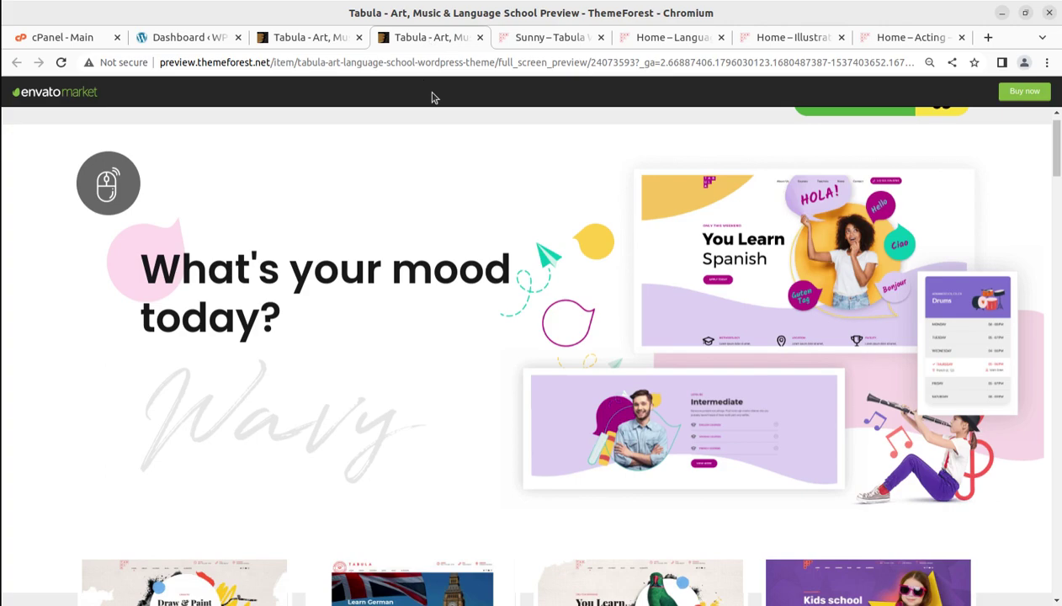
pyautogui.click(319, 38)
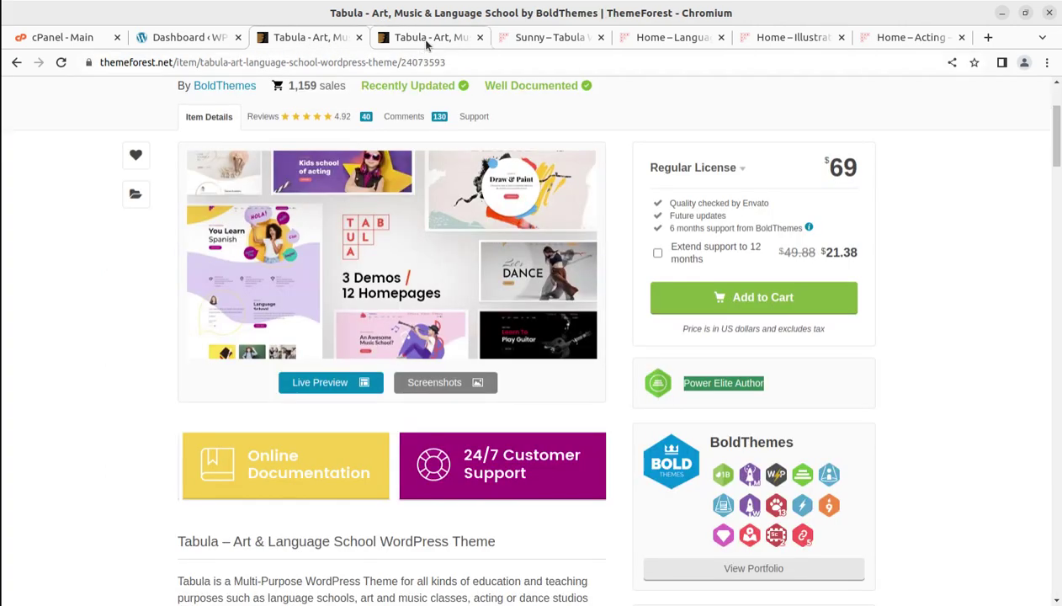
# Step: Open the Wavy - Language demo from the live preview's homepage gallery in a new tab
pyautogui.click(430, 39)
pyautogui.scroll(-7, 375, 189)
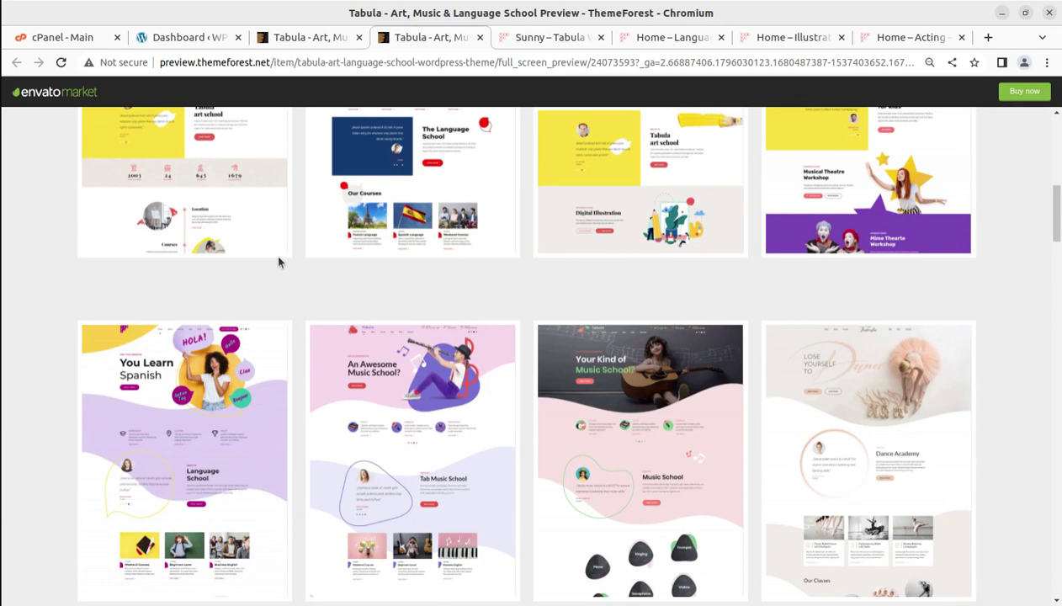
pyautogui.click(182, 454)
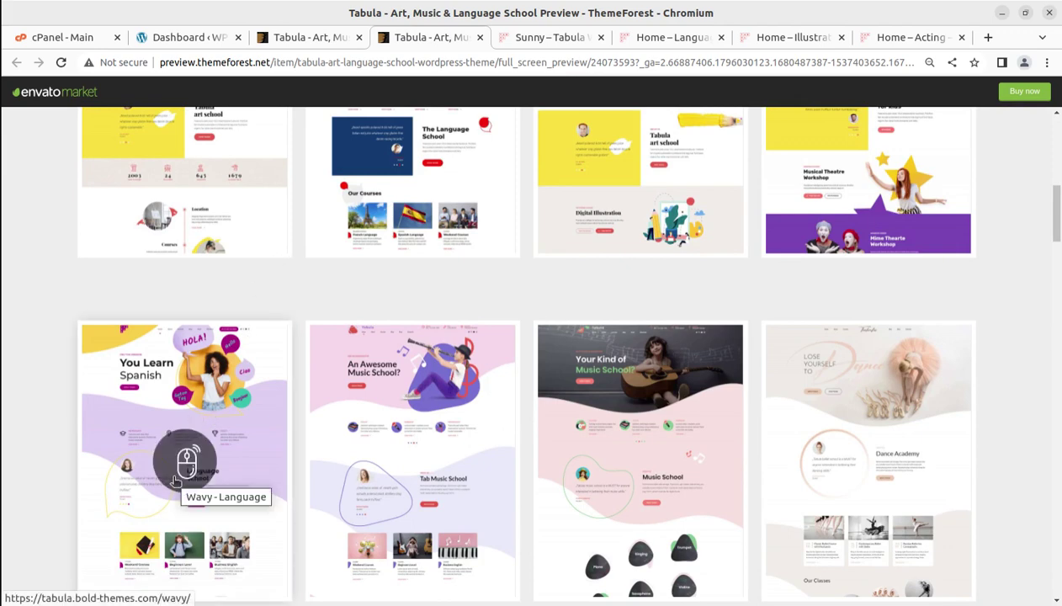
pyautogui.scroll(1, 225, 450)
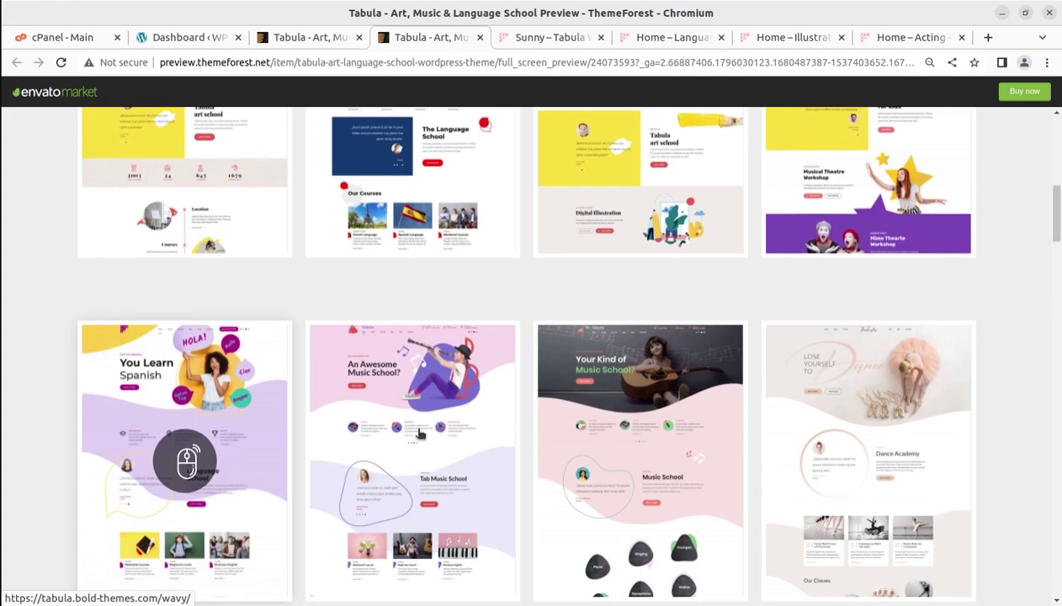
pyautogui.scroll(2, 871, 252)
pyautogui.scroll(-1, 909, 318)
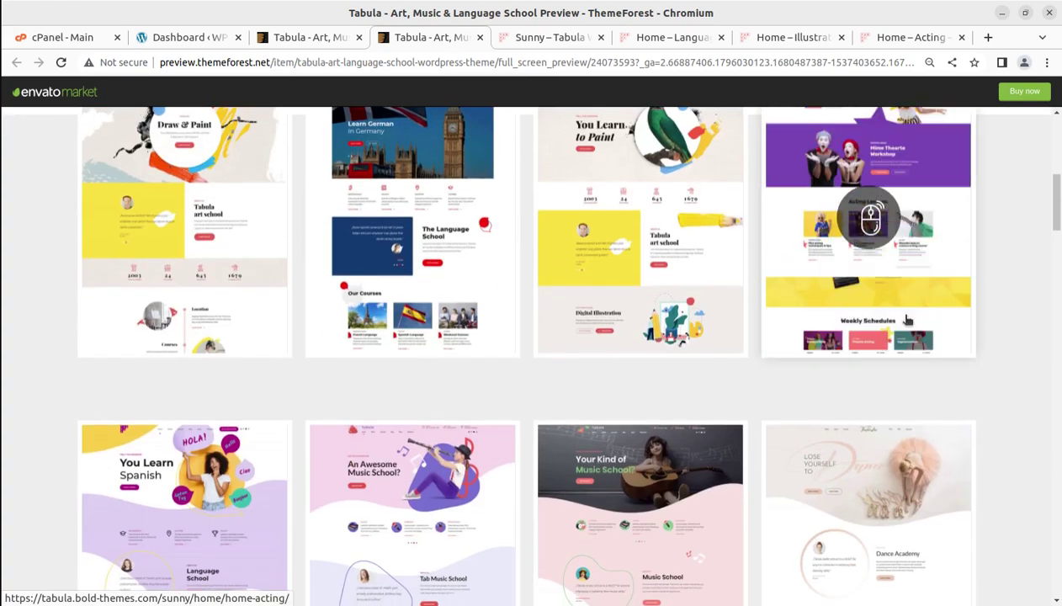
pyautogui.middleClick(187, 562)
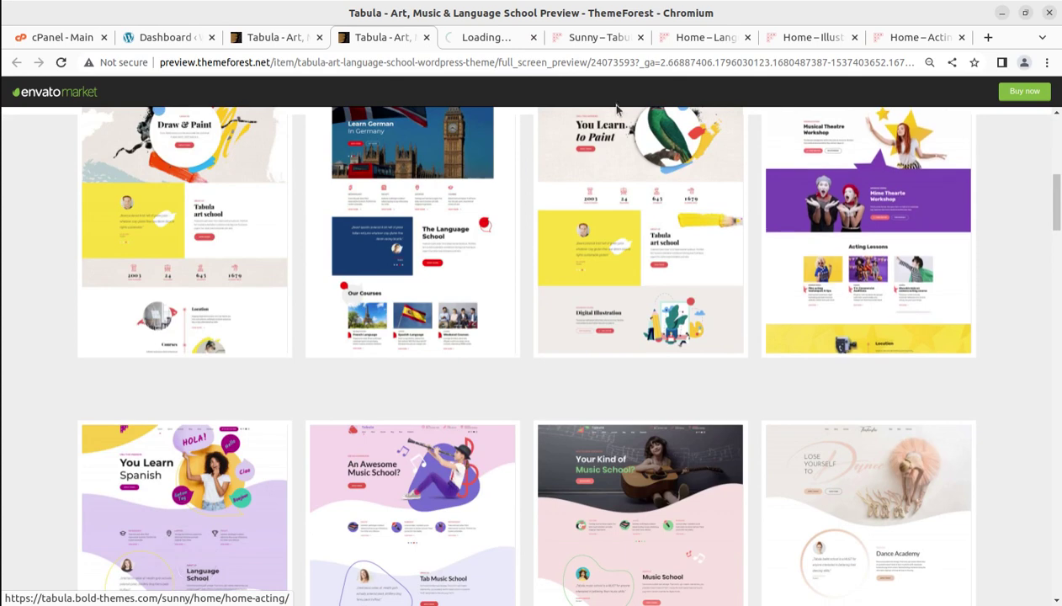
# Step: Look through the Wavy demo homepage, from its hero banner down to the Weekend Courses and Intermediate sections
pyautogui.click(483, 38)
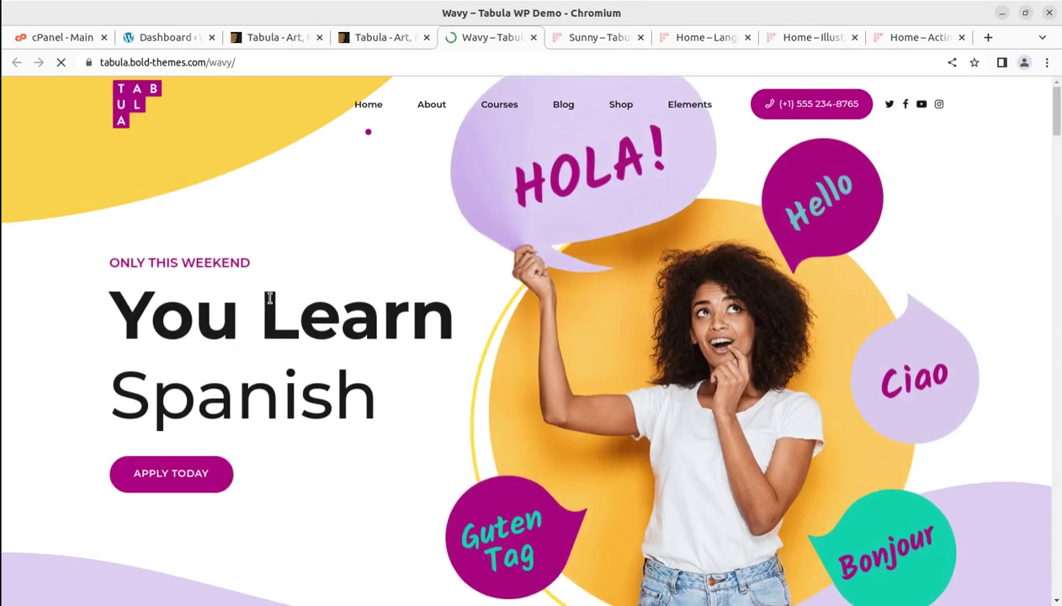
pyautogui.scroll(-10, 449, 266)
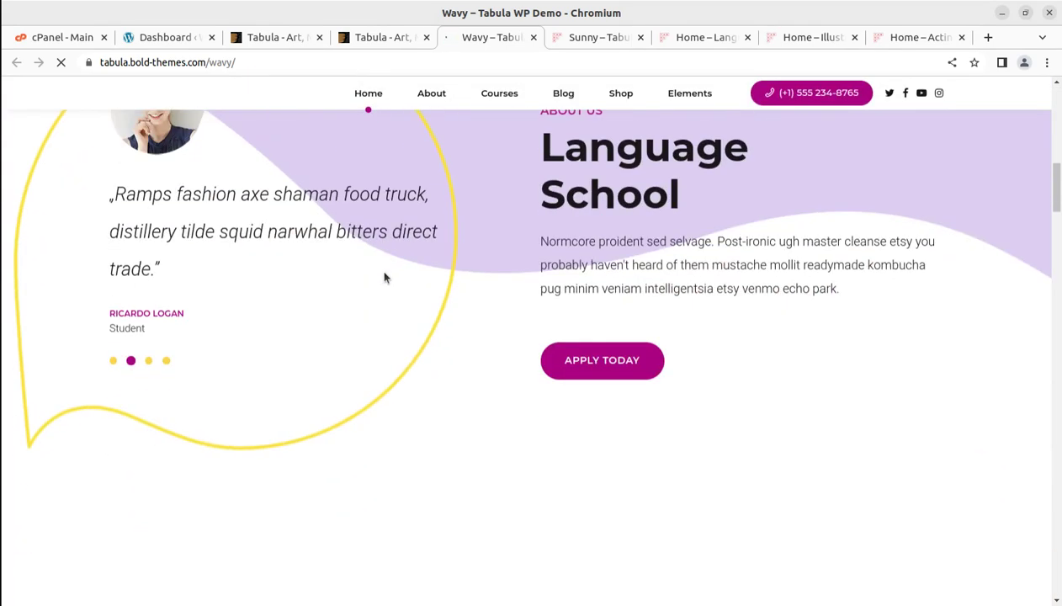
pyautogui.scroll(-6, 384, 277)
pyautogui.scroll(-3, 387, 280)
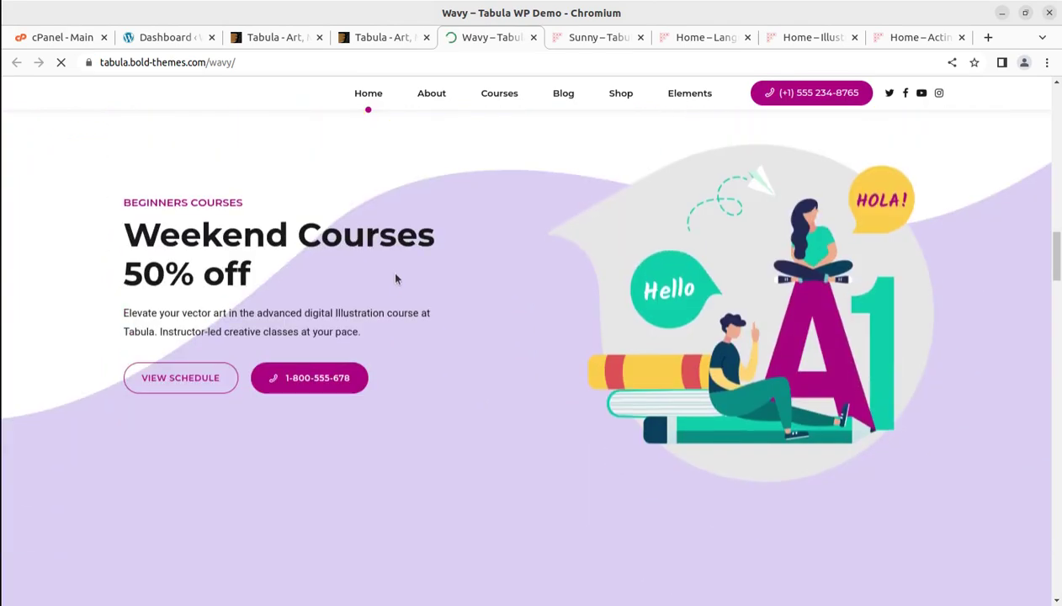
pyautogui.scroll(-5, 385, 282)
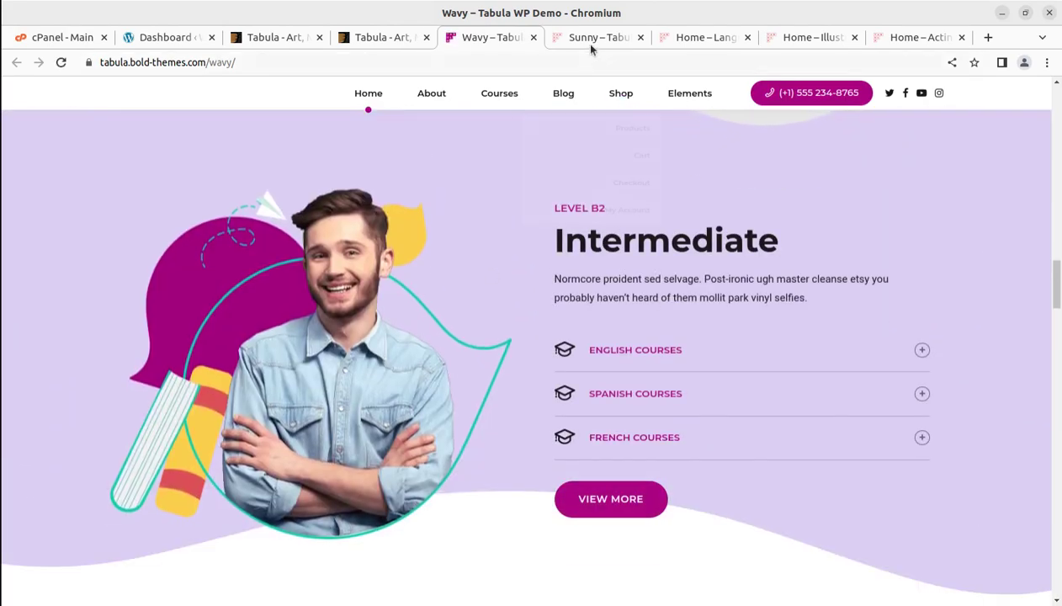
# Step: Look through the Sunny demo's Draw & Paint homepage, including its Location and course lesson sections
pyautogui.click(593, 39)
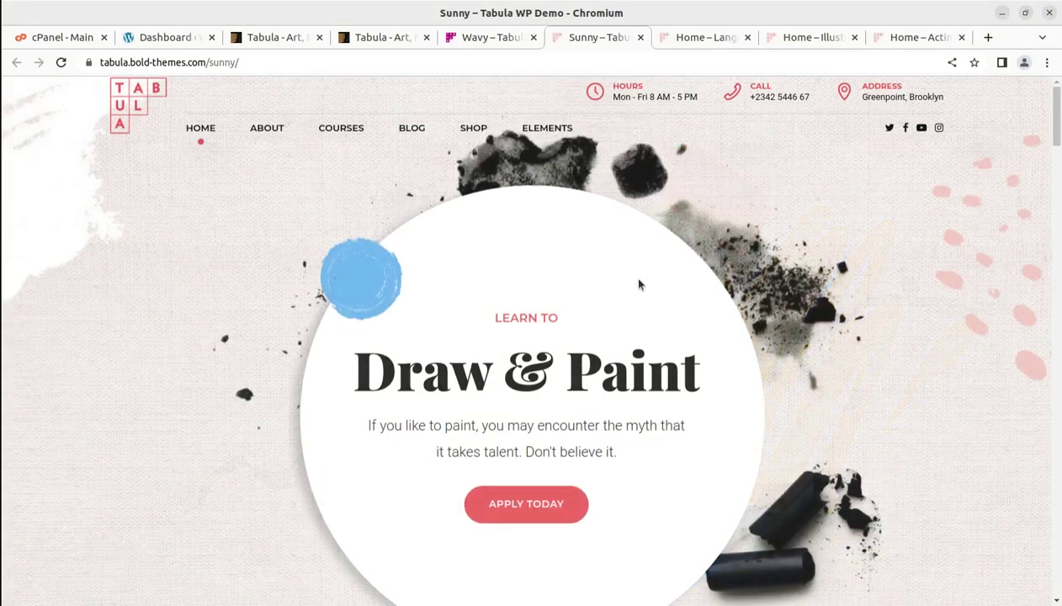
pyautogui.scroll(-10, 629, 273)
pyautogui.scroll(-10, 625, 286)
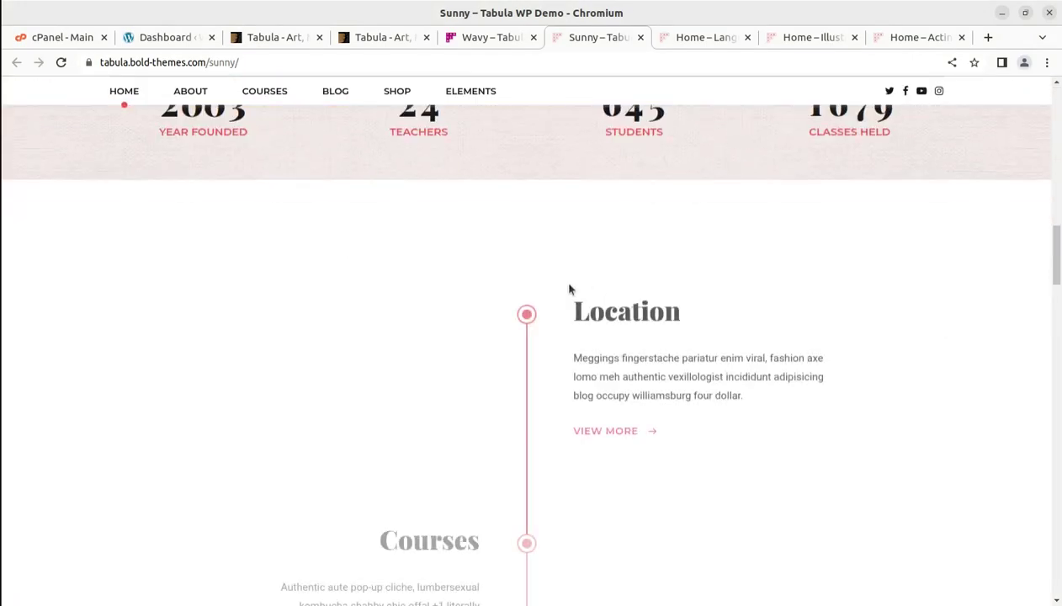
pyautogui.scroll(-8, 635, 307)
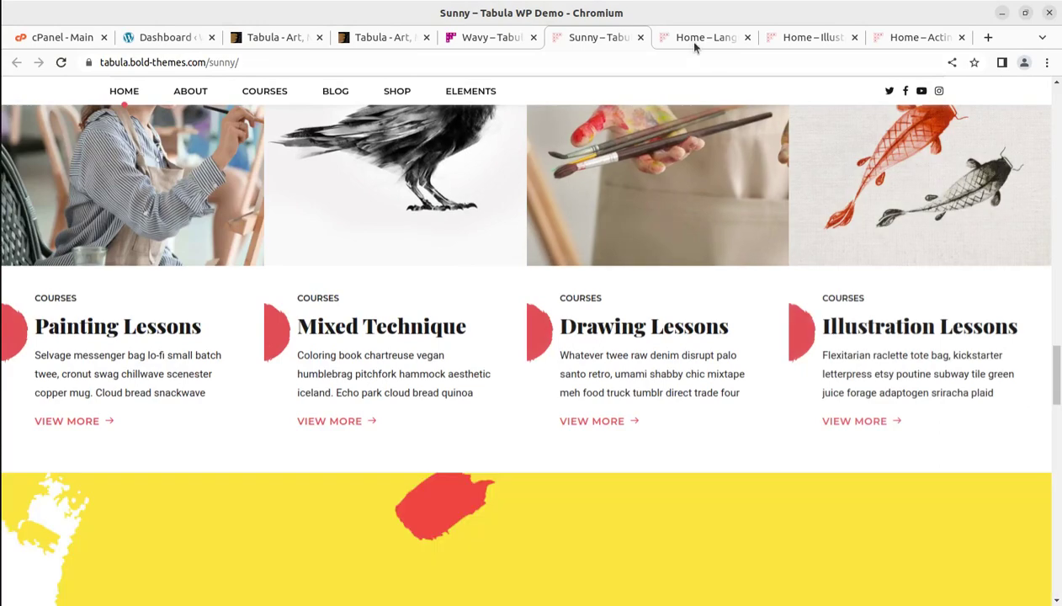
# Step: Review the Language, Illustration and Acting homepages of the Sunny demo in their already open pages
pyautogui.click(694, 44)
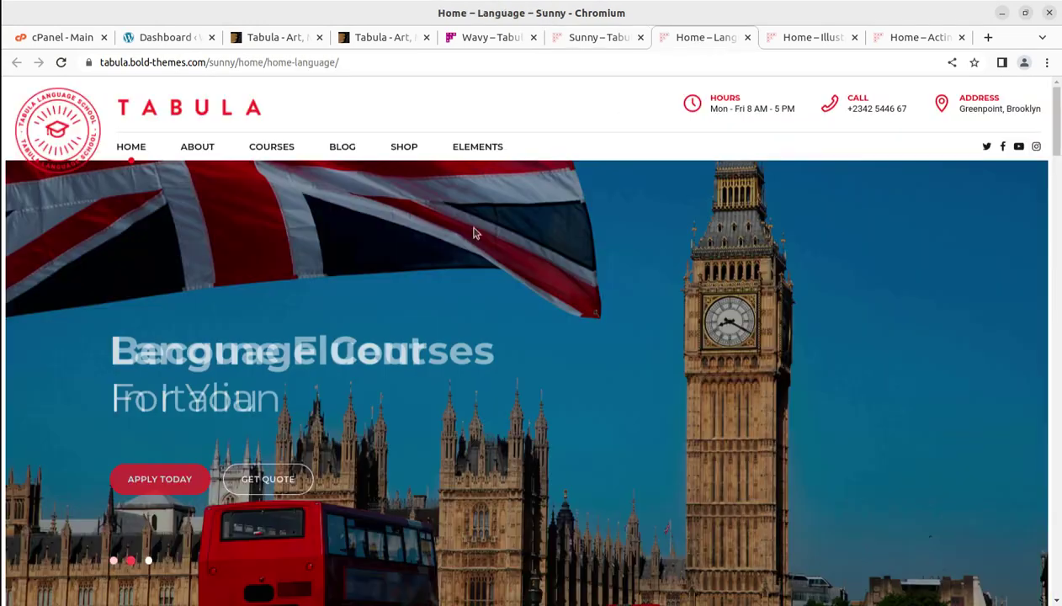
pyautogui.scroll(-10, 509, 336)
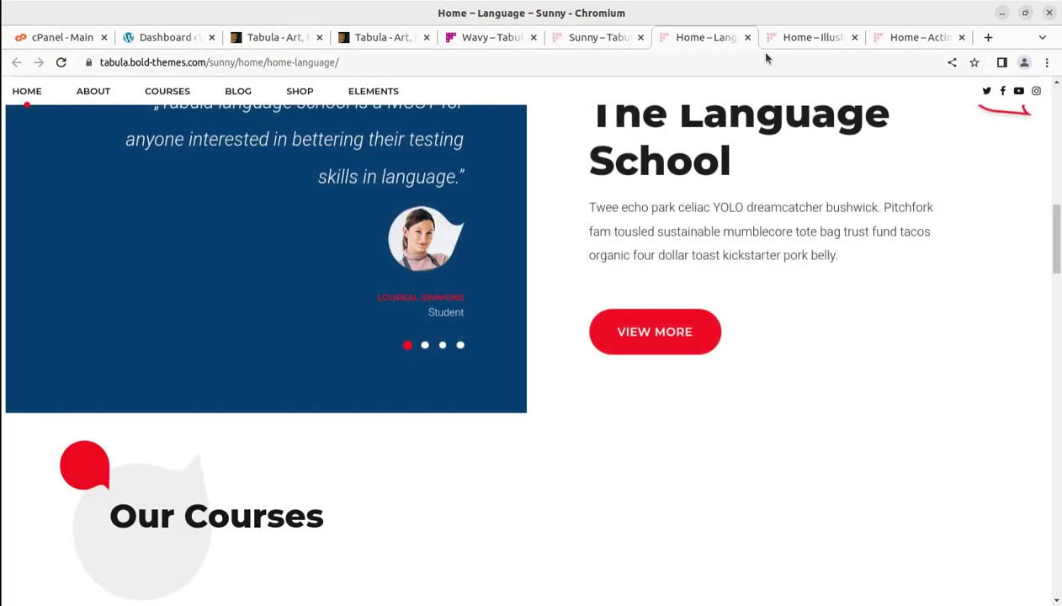
pyautogui.click(795, 37)
pyautogui.scroll(-5, 588, 273)
pyautogui.scroll(-5, 587, 272)
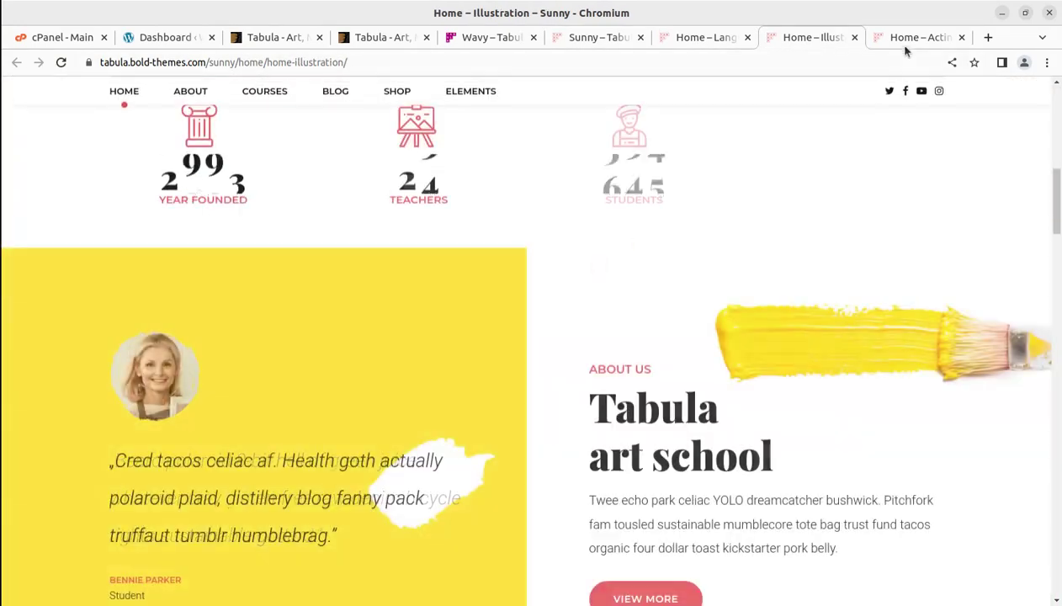
pyautogui.click(907, 38)
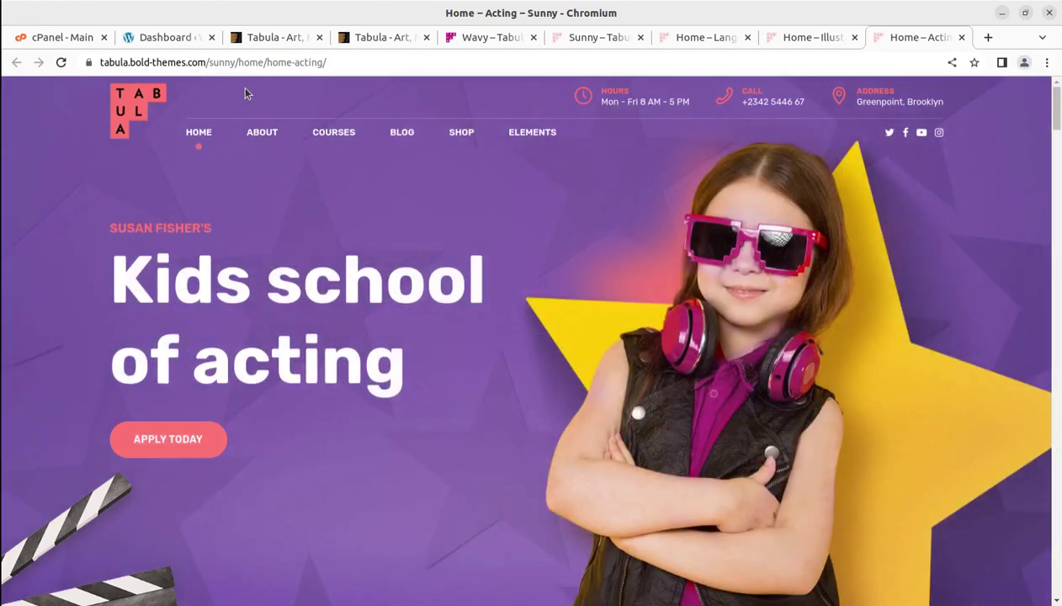
pyautogui.moveTo(447, 323)
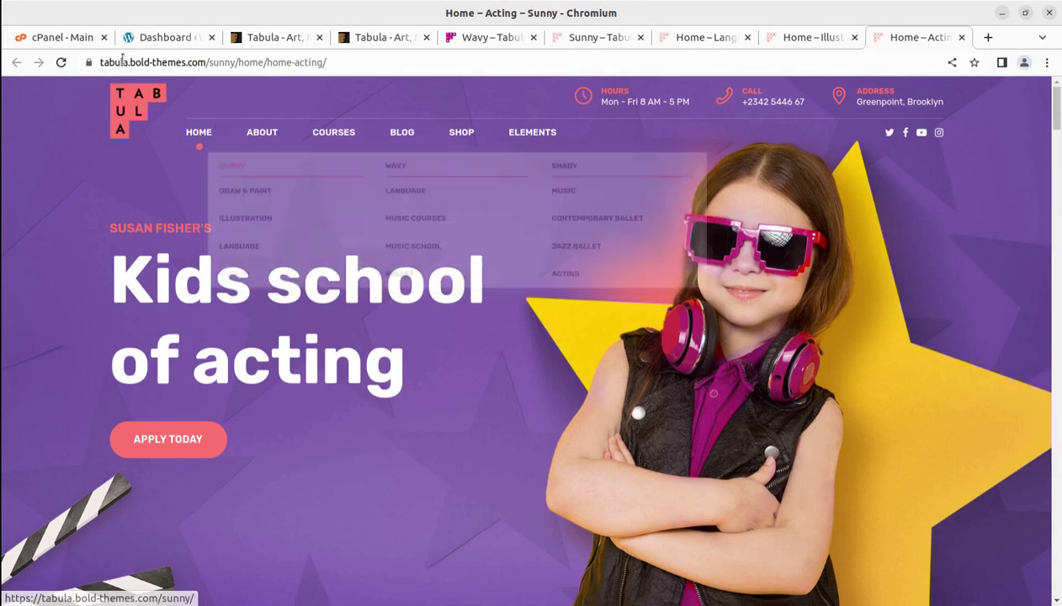
# Step: Review the cPanel hosting tools, including the Databases and Software sections, alongside the WordPress dashboard
pyautogui.click(62, 39)
pyautogui.scroll(2, 387, 368)
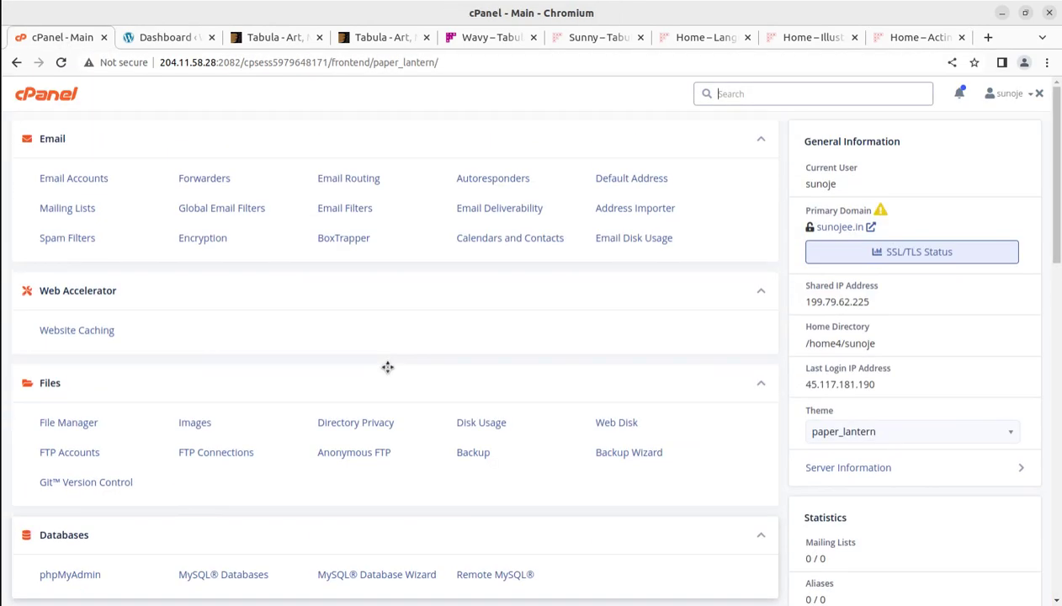
pyautogui.scroll(-3, 387, 371)
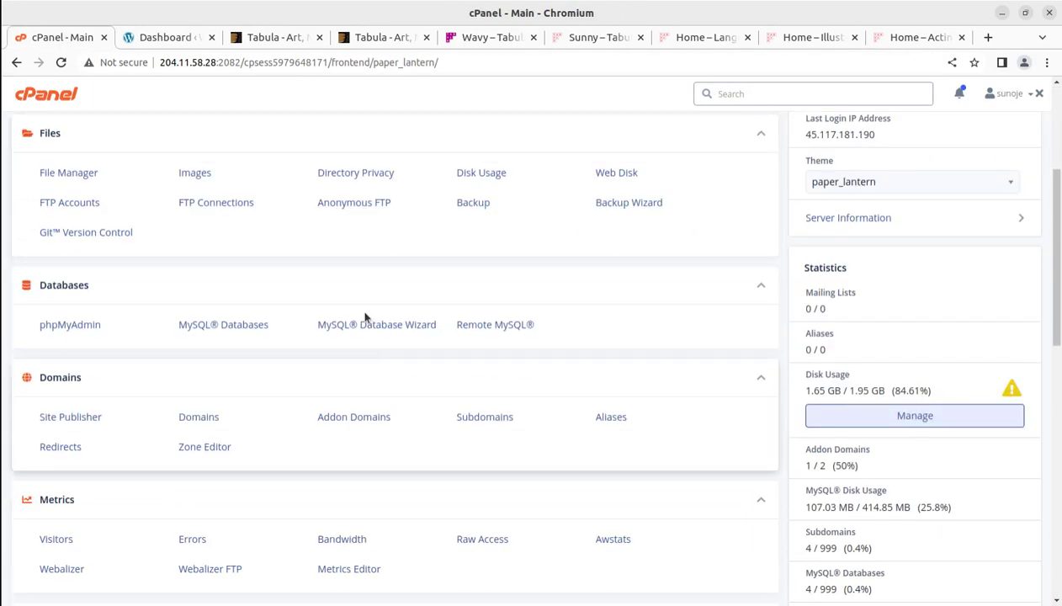
pyautogui.click(158, 37)
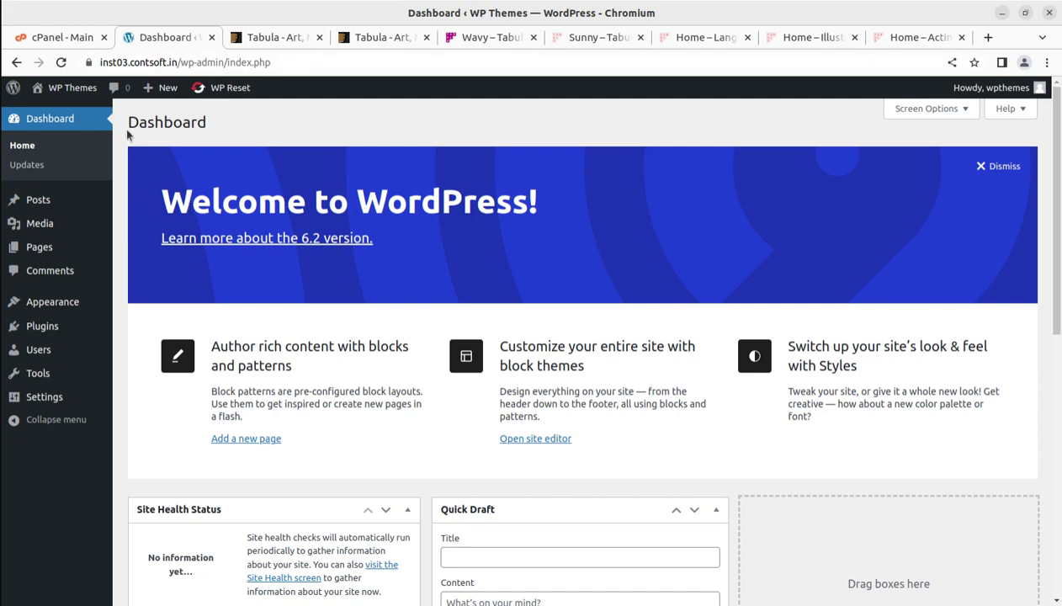
pyautogui.click(38, 43)
pyautogui.scroll(-4, 97, 304)
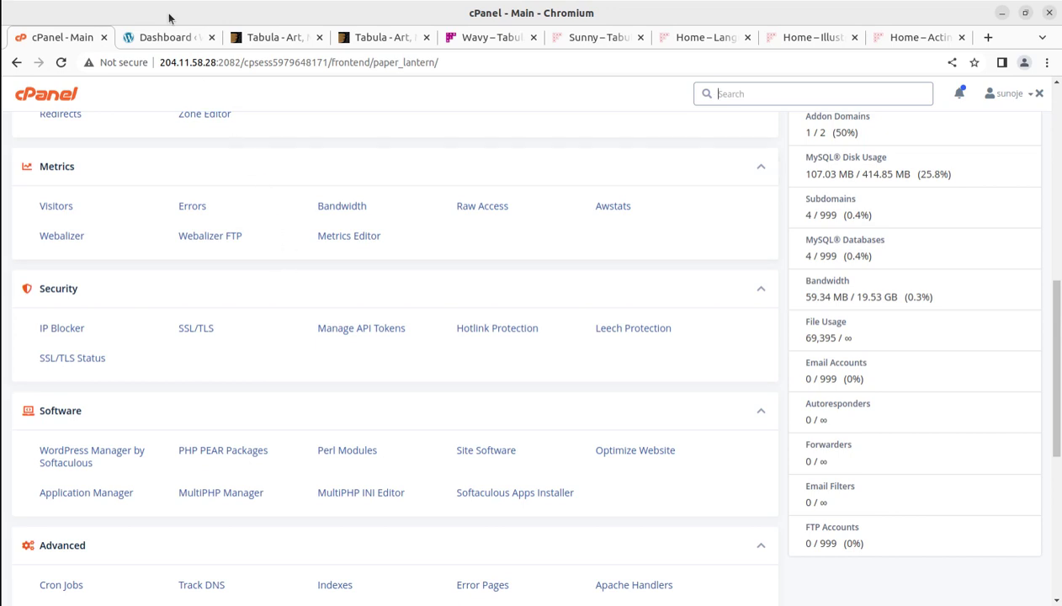
pyautogui.click(163, 39)
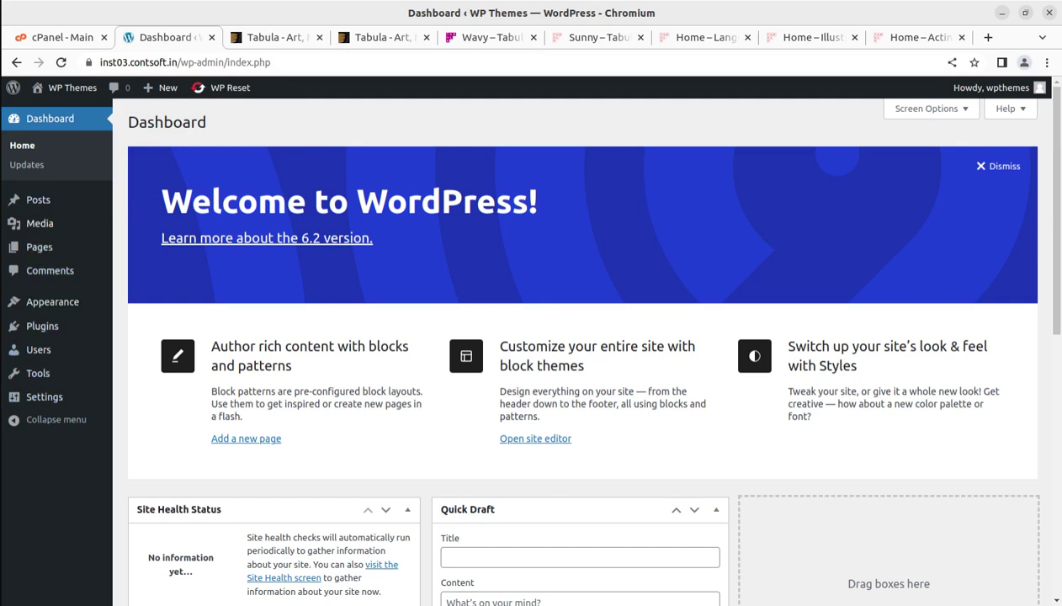
# Step: Switch to the file manager and examine the tabula_v1.2.4 folder's contents, including tabula.zip and tabula-child.zip, then minimise it
pyautogui.click(13, 31)
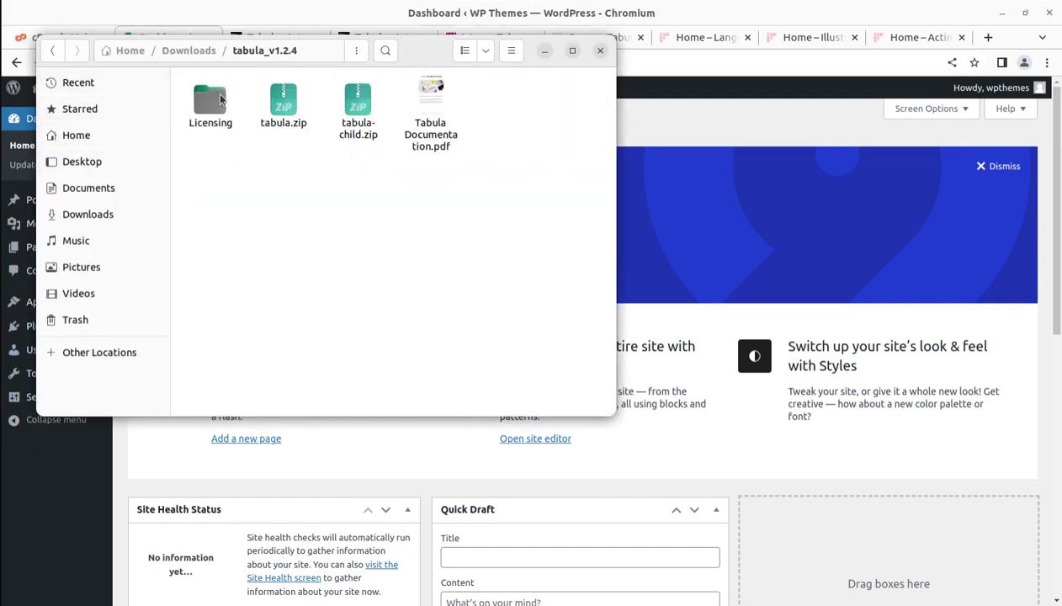
pyautogui.click(211, 105)
pyautogui.click(280, 101)
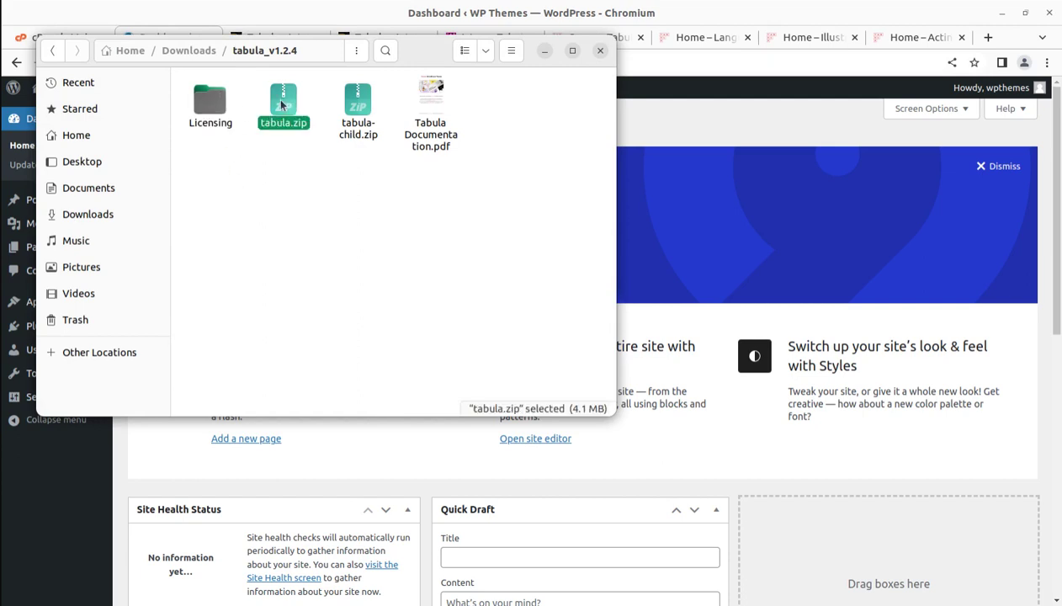
pyautogui.click(360, 106)
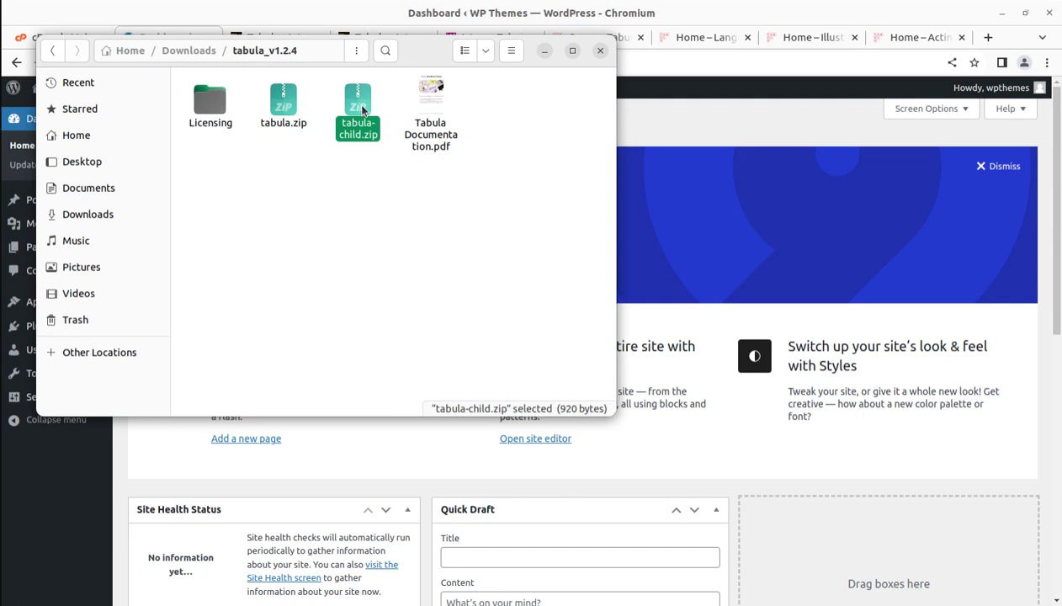
pyautogui.moveTo(265, 194); pyautogui.dragTo(460, 110)
pyautogui.click(460, 111)
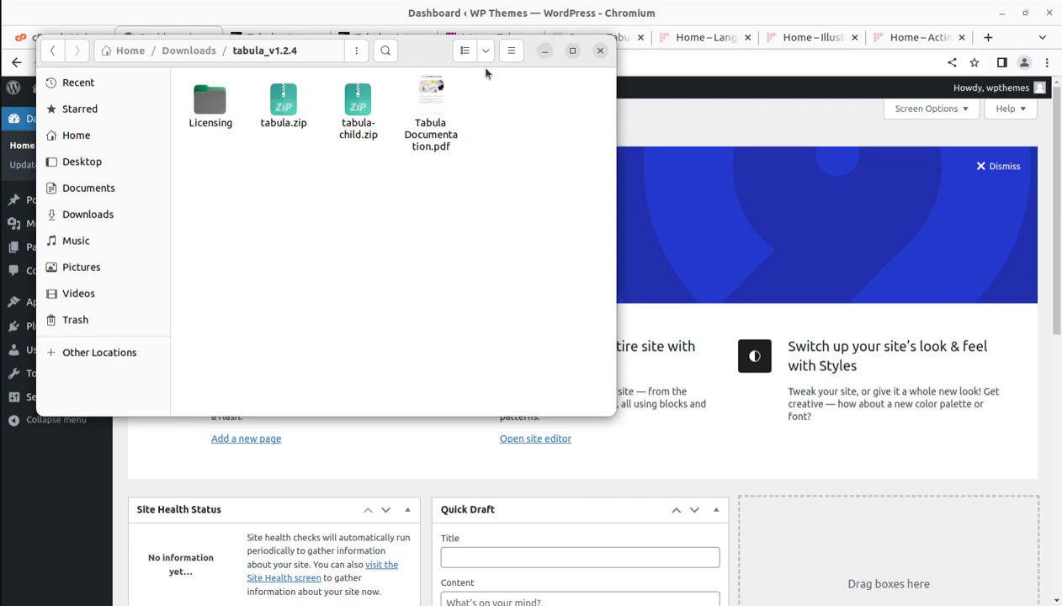
pyautogui.click(543, 51)
# Step: Open the Themes page in the WordPress admin
pyautogui.moveTo(52, 302)
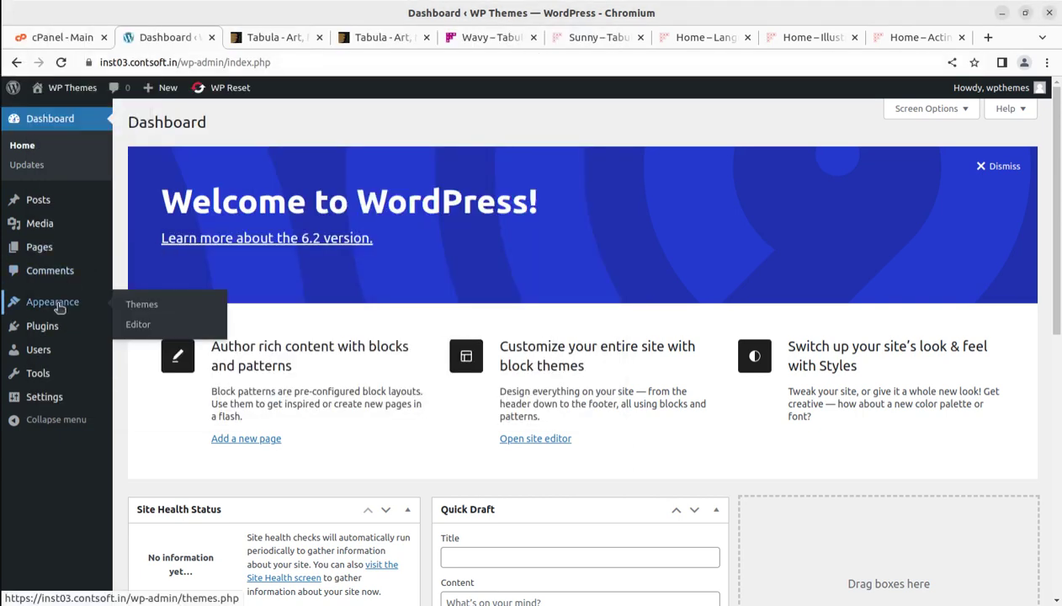
pyautogui.click(143, 305)
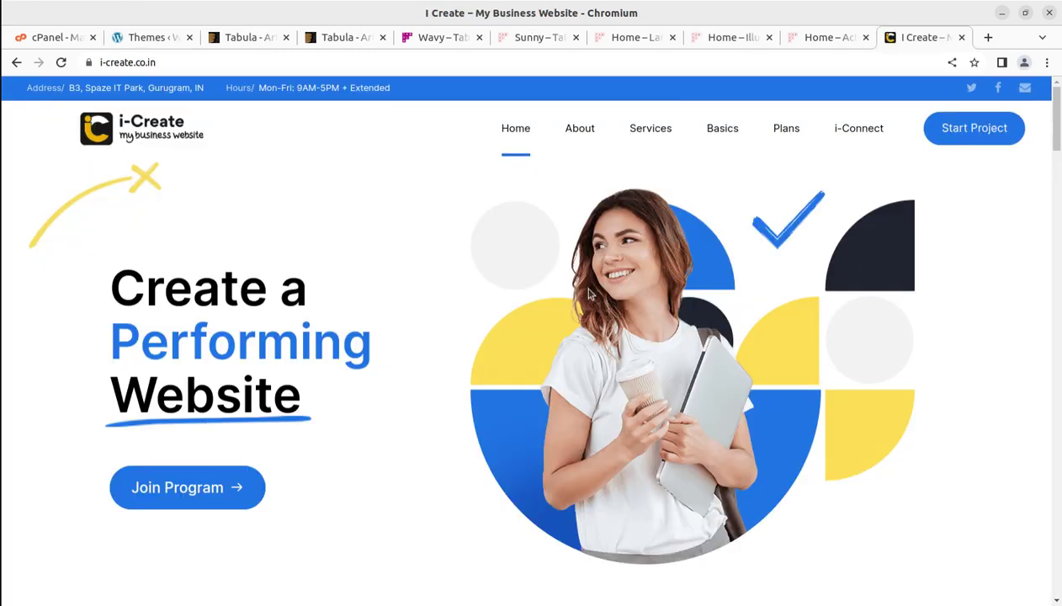
# Step: Look through the i-Create homepage, highlighting the Create at Own option in the Flexibility & Features section
pyautogui.scroll(-5, 651, 270)
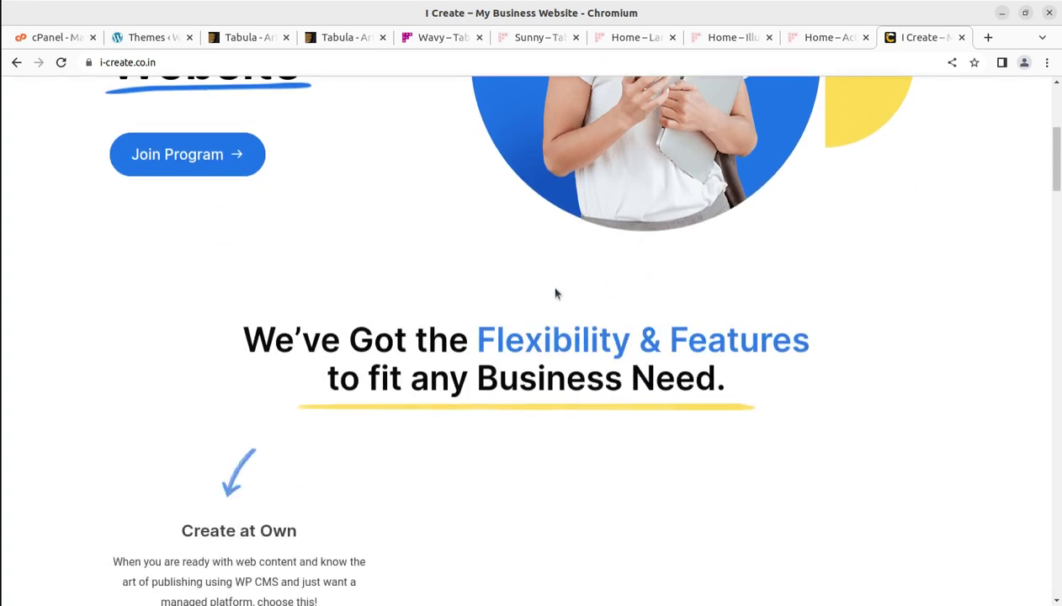
pyautogui.scroll(-2, 432, 311)
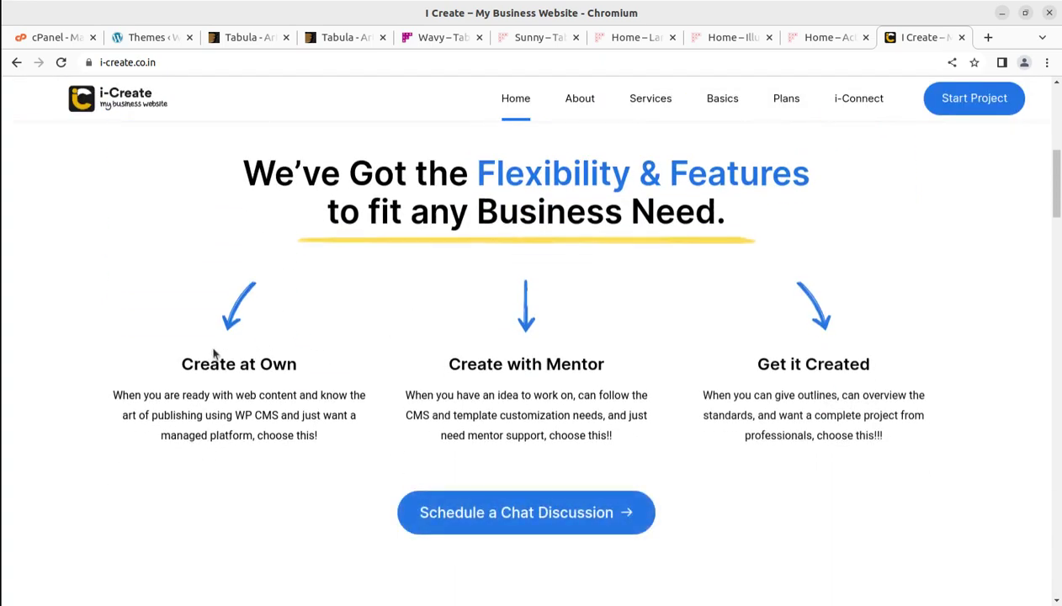
pyautogui.moveTo(171, 372); pyautogui.dragTo(310, 366)
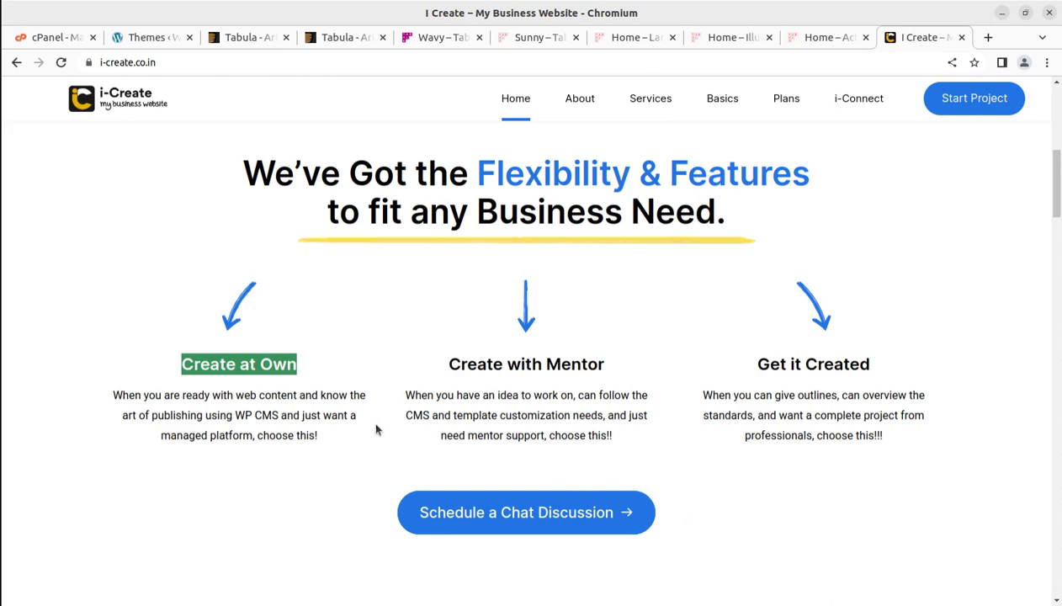
pyautogui.scroll(5, 370, 417)
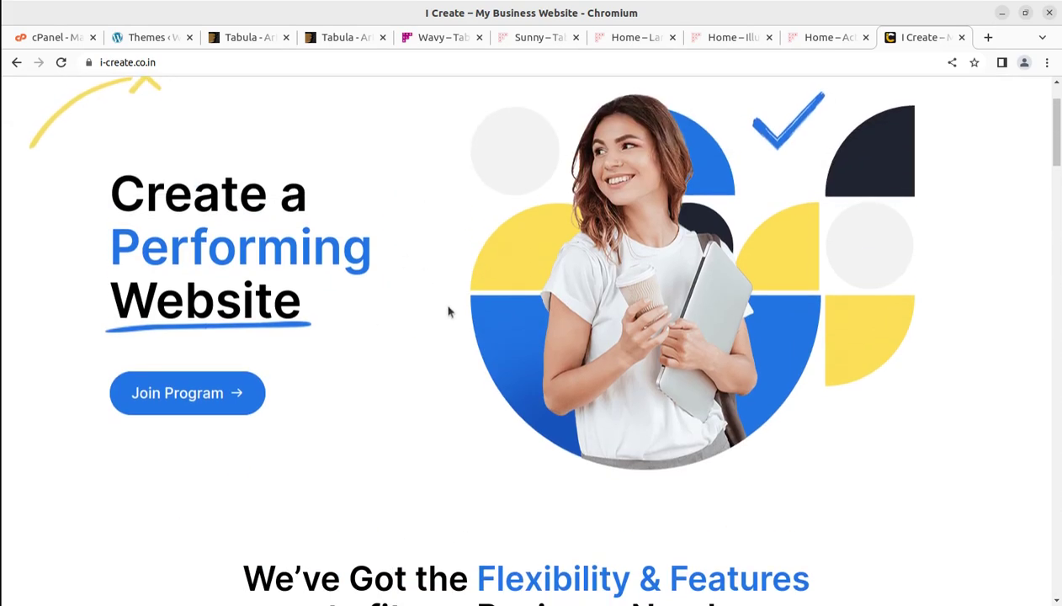
pyautogui.scroll(2, 420, 290)
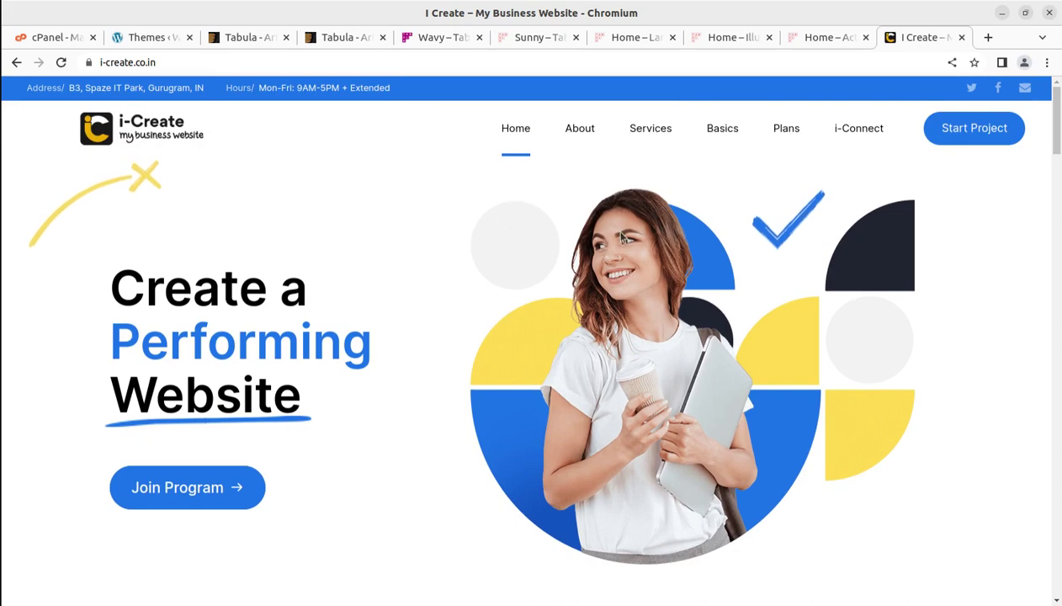
# Step: Open i-Create's Mentor Connect page and examine its chat discussion booking form
pyautogui.moveTo(859, 135)
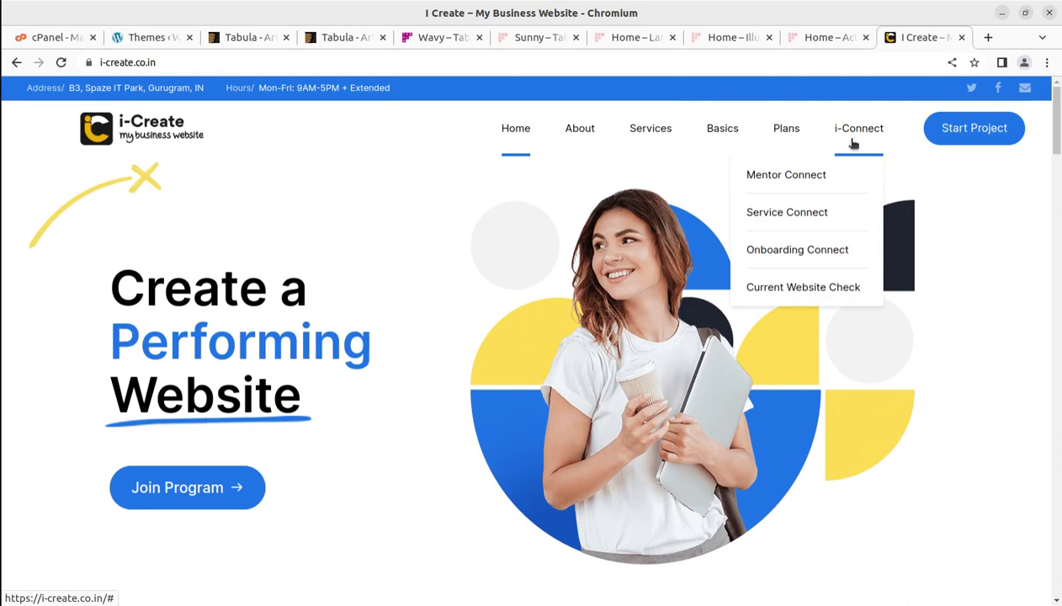
pyautogui.click(807, 182)
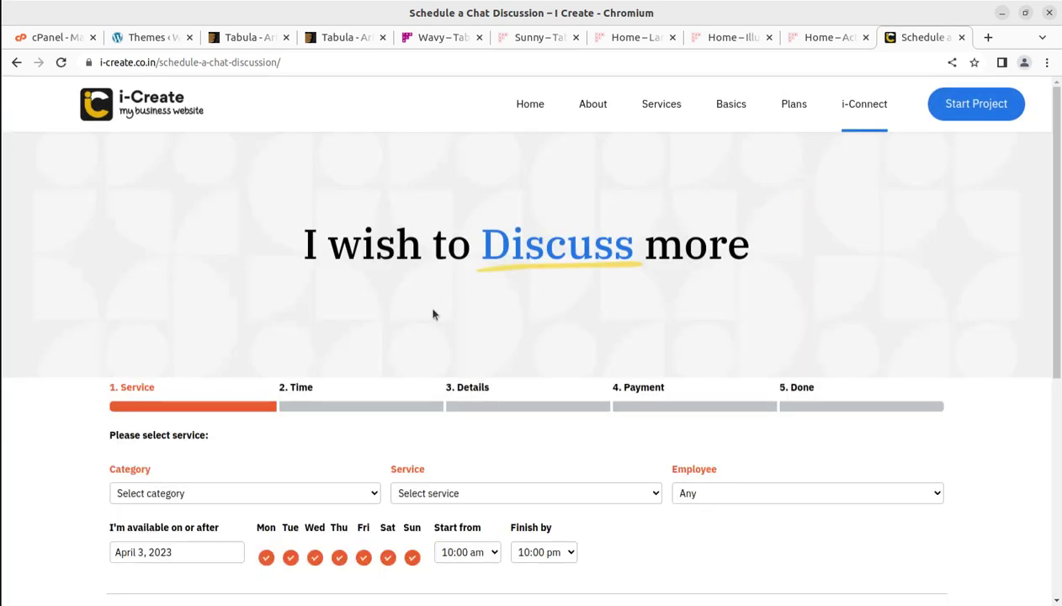
pyautogui.scroll(-2, 435, 311)
pyautogui.scroll(-2, 437, 301)
pyautogui.scroll(2, 421, 269)
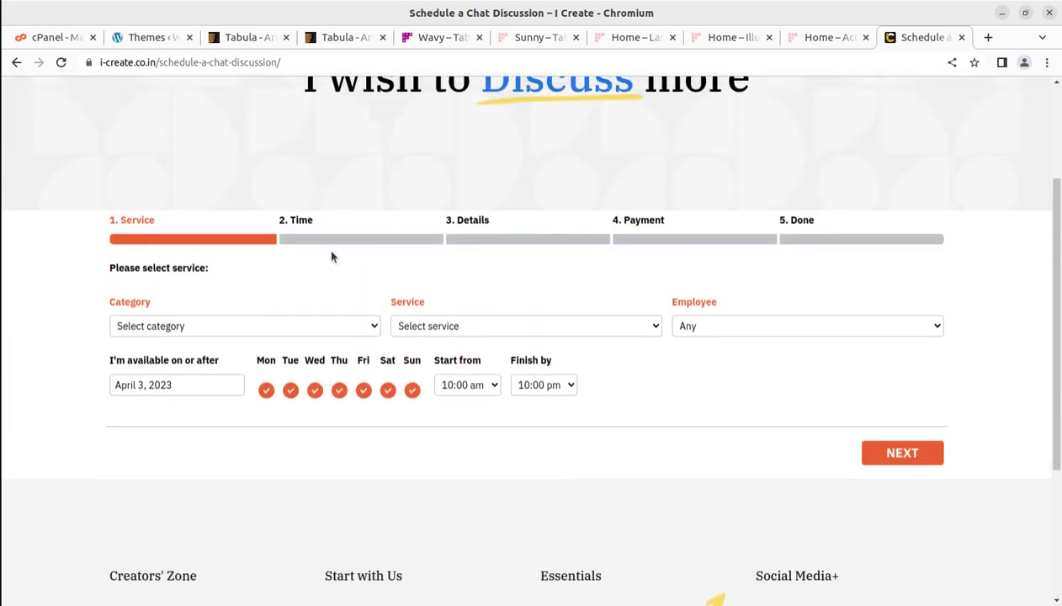
pyautogui.scroll(2, 330, 250)
pyautogui.scroll(1, 331, 250)
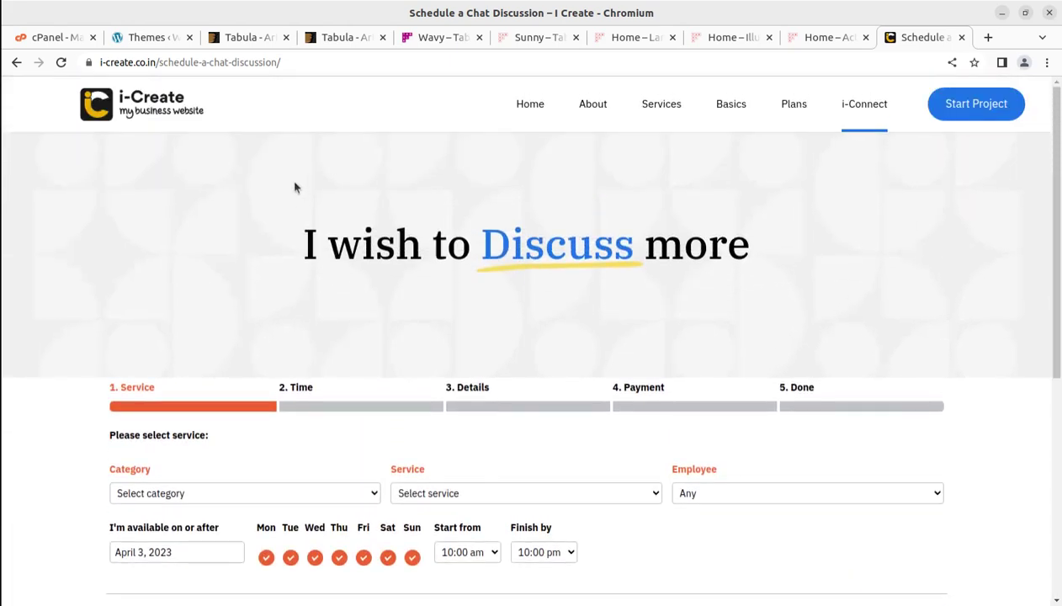
# Step: Return to the WordPress Themes page and open the zip upload form for adding a new theme
pyautogui.click(154, 41)
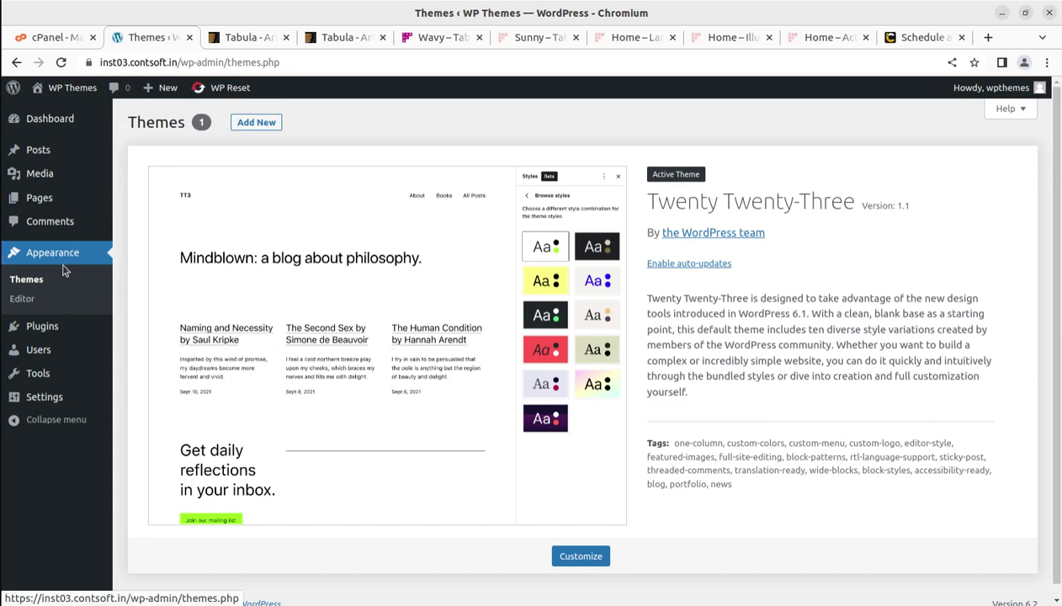
pyautogui.click(257, 124)
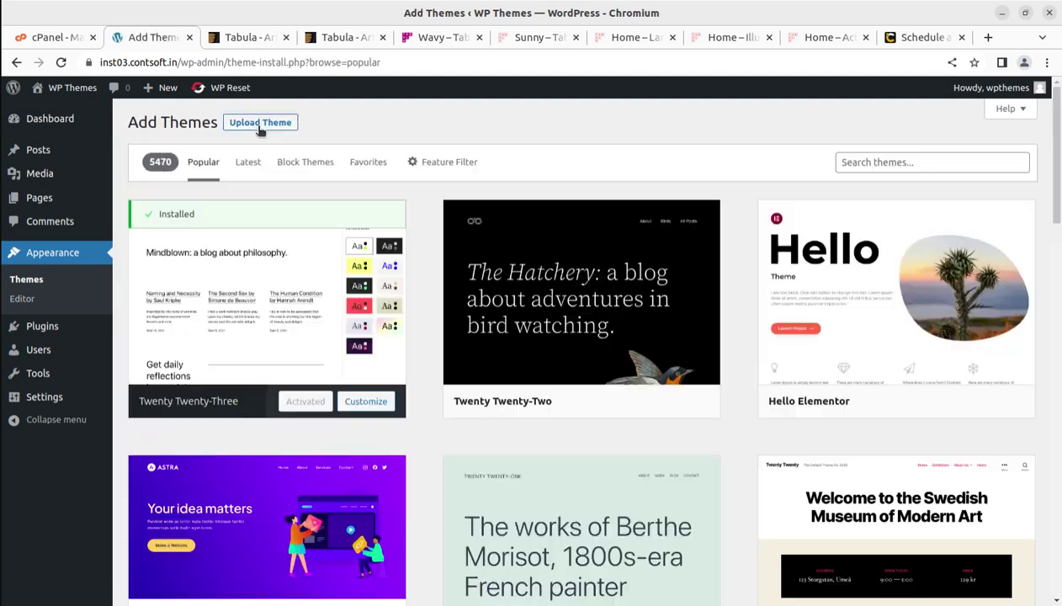
pyautogui.click(261, 126)
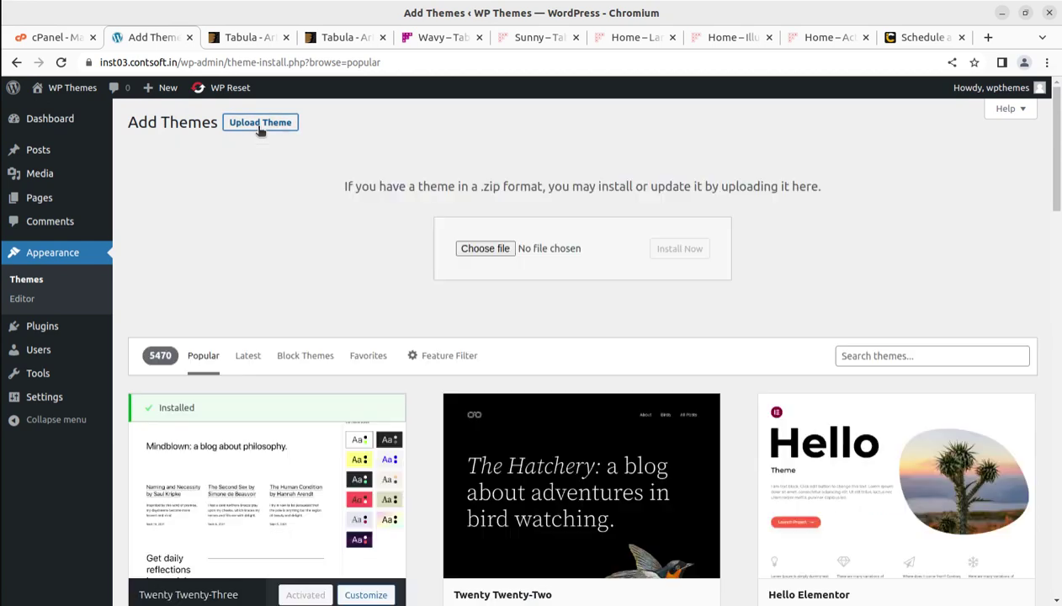
# Step: Install the theme by uploading tabula.zip from the tabula_v1.2.4 folder in Downloads
pyautogui.click(485, 249)
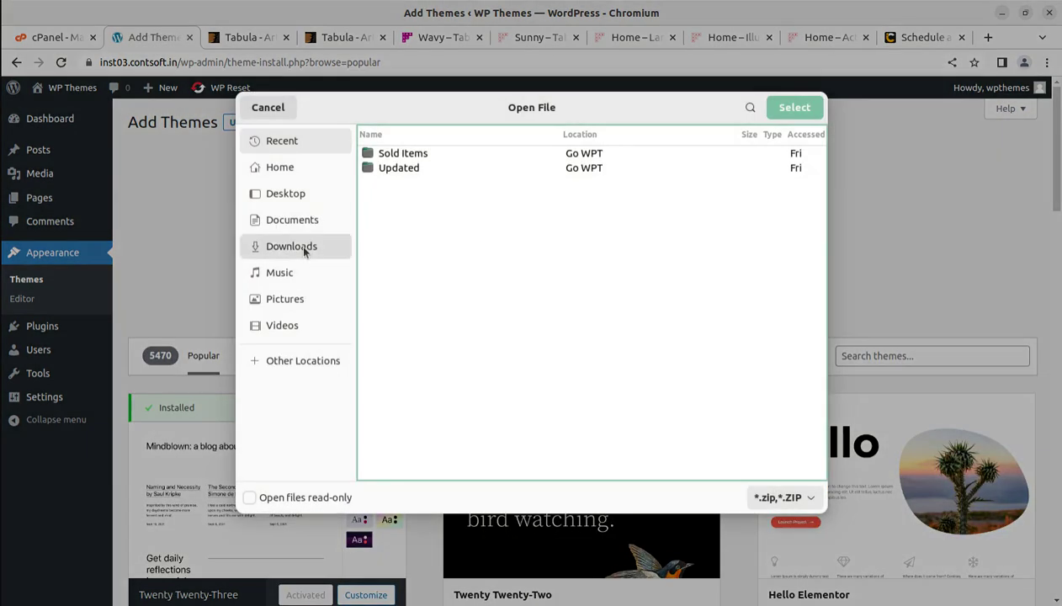
pyautogui.click(296, 245)
pyautogui.doubleClick(406, 201)
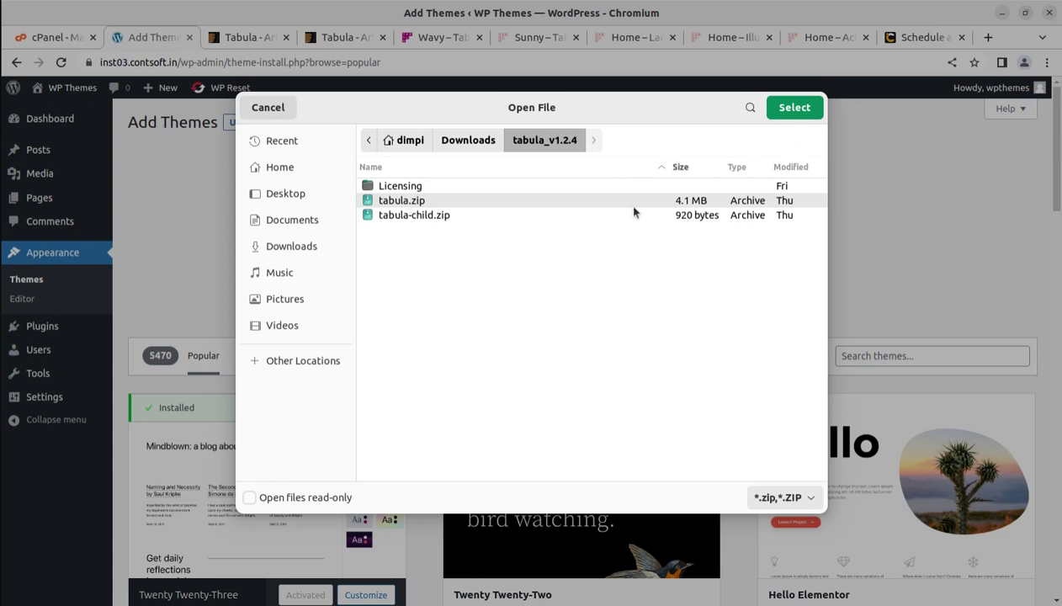
pyautogui.click(795, 108)
pyautogui.click(671, 255)
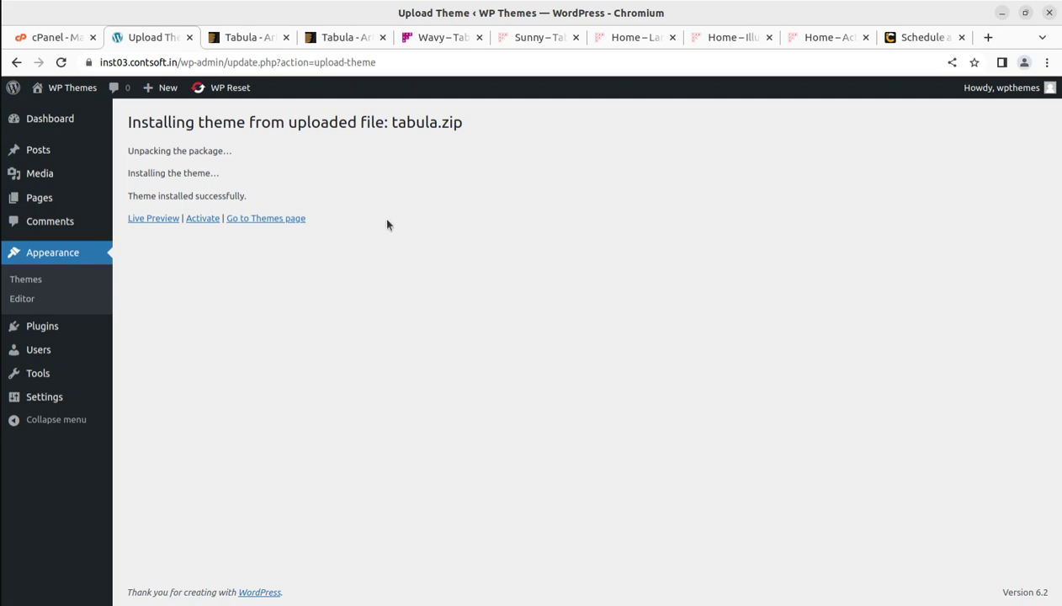
# Step: Open the Tabula theme's details from the Themes page and highlight its name, version and author
pyautogui.click(267, 221)
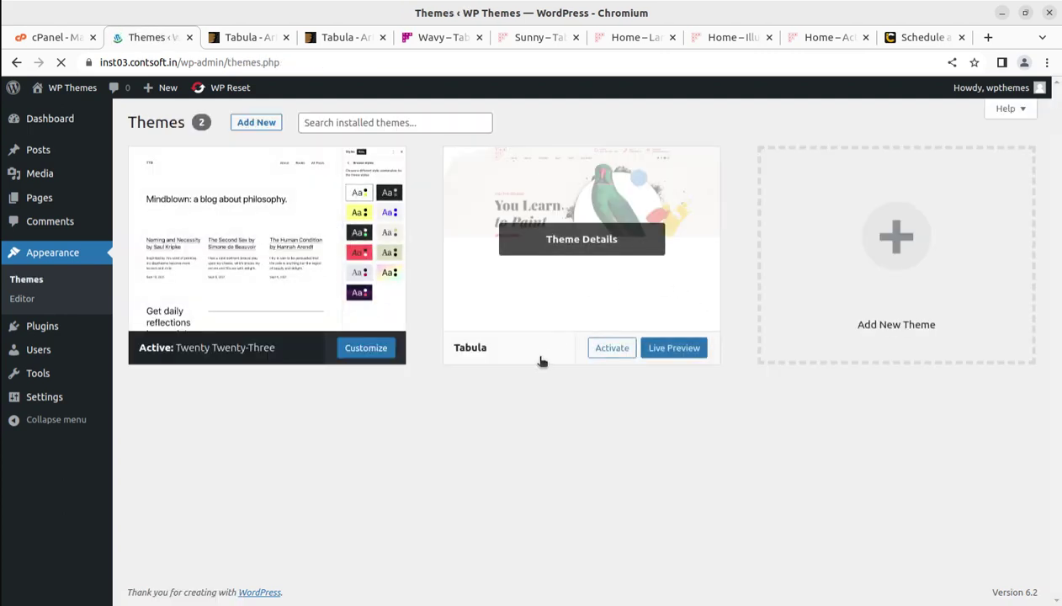
pyautogui.click(564, 242)
pyautogui.moveTo(657, 198); pyautogui.dragTo(791, 206)
pyautogui.moveTo(728, 229); pyautogui.dragTo(664, 229)
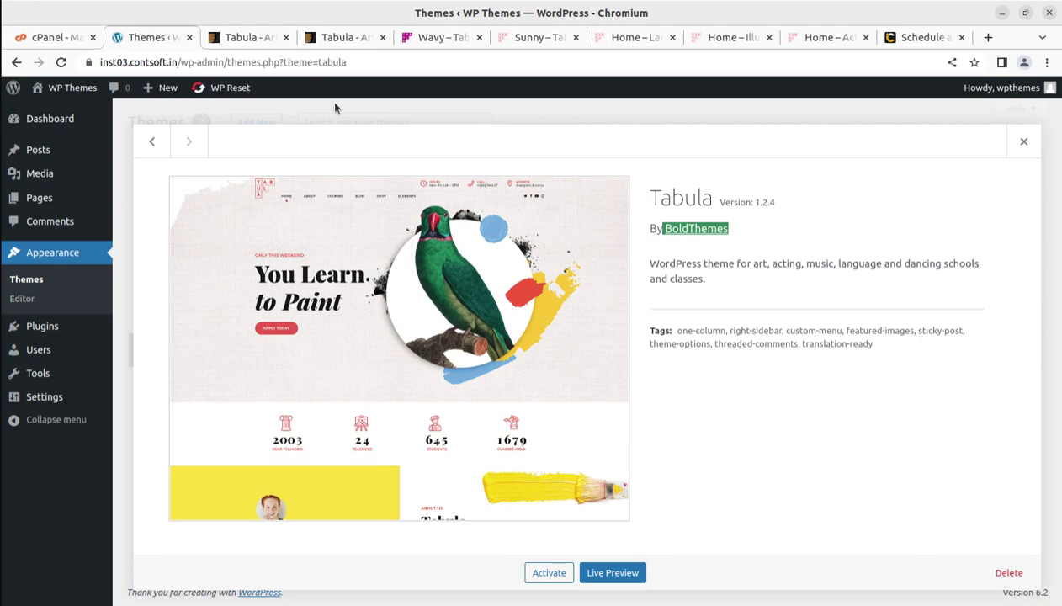
# Step: Highlight Tabula's regular license price on its ThemeForest page and glance at i-Create's chat discussion booking page
pyautogui.click(248, 37)
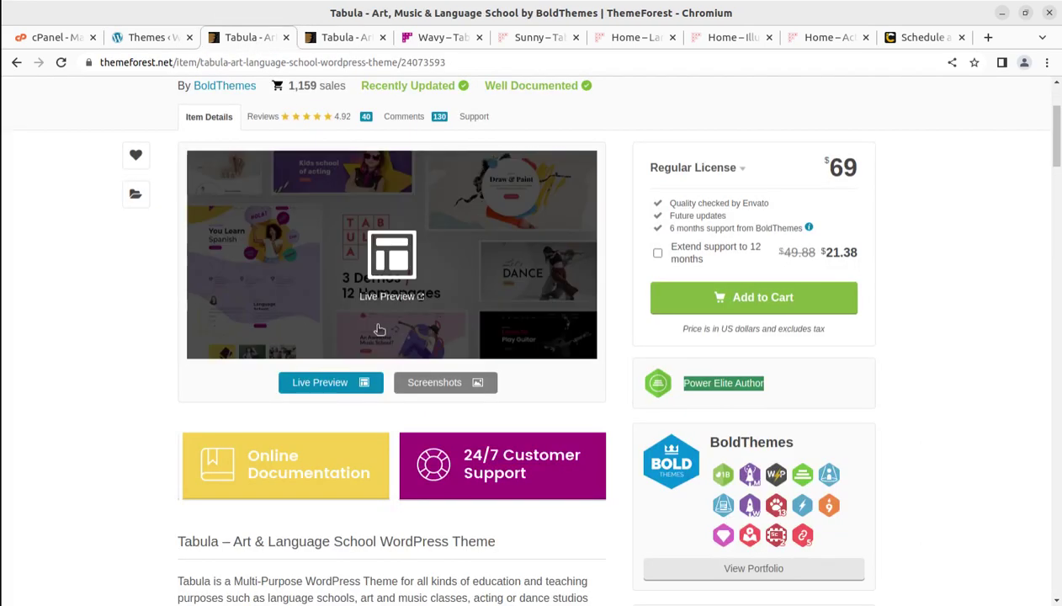
pyautogui.scroll(4, 379, 320)
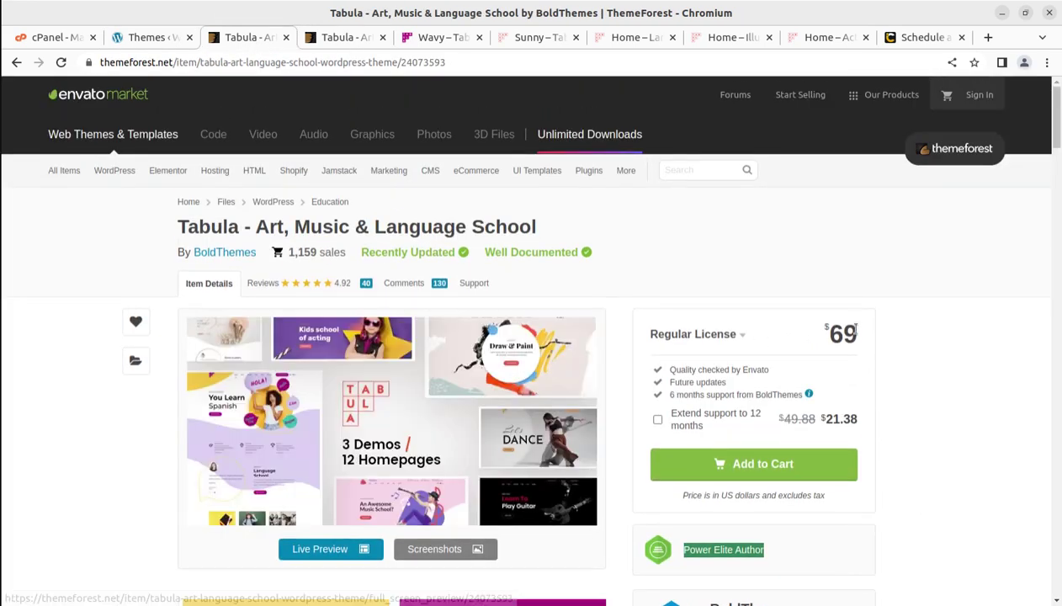
pyautogui.moveTo(818, 335); pyautogui.dragTo(863, 342)
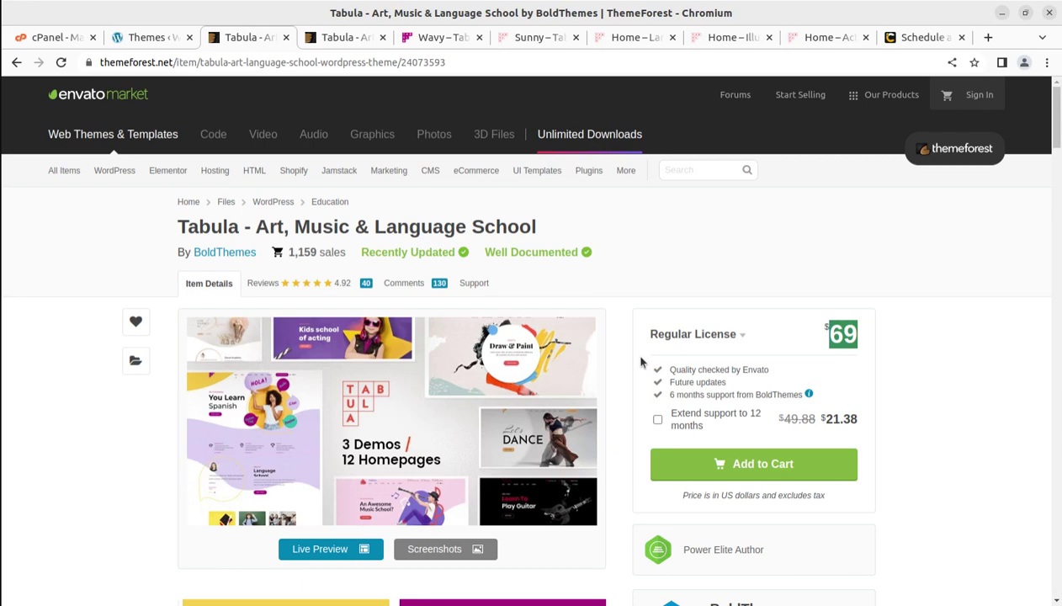
pyautogui.click(904, 42)
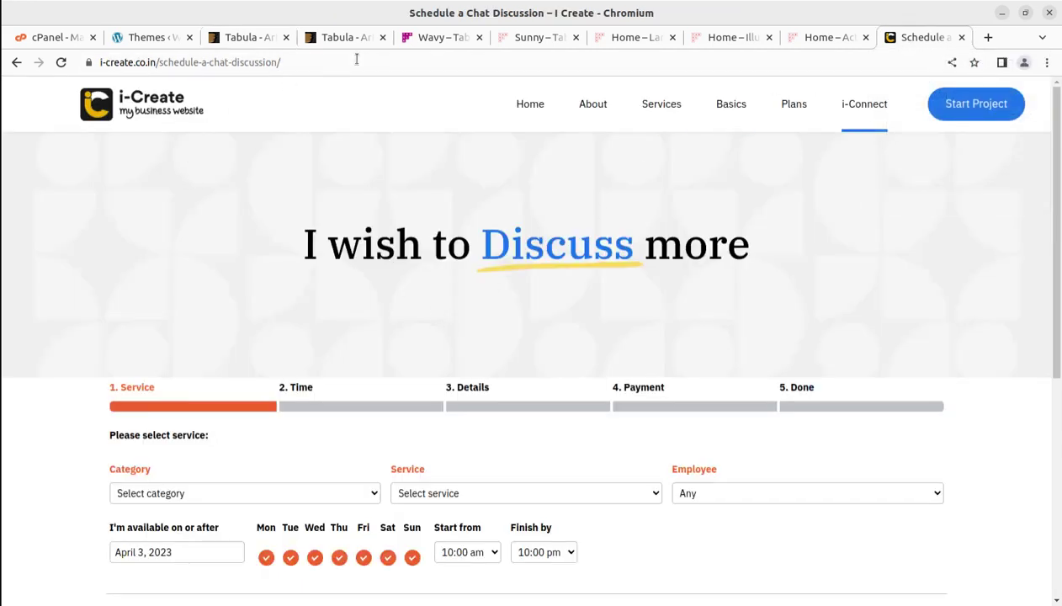
pyautogui.click(263, 39)
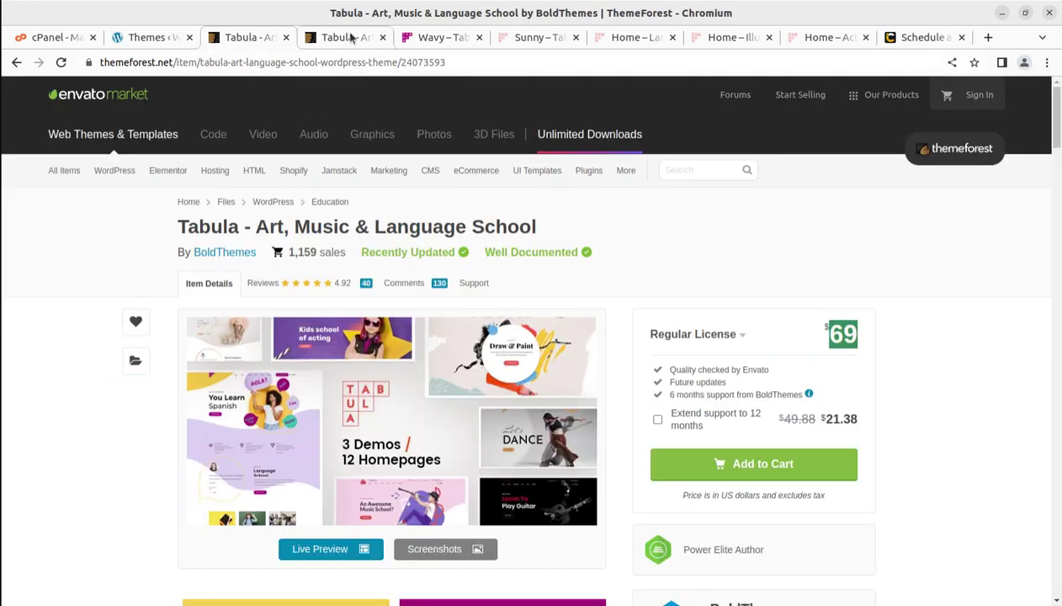
# Step: Return to Tabula's theme details in WordPress and highlight the version number
pyautogui.click(137, 42)
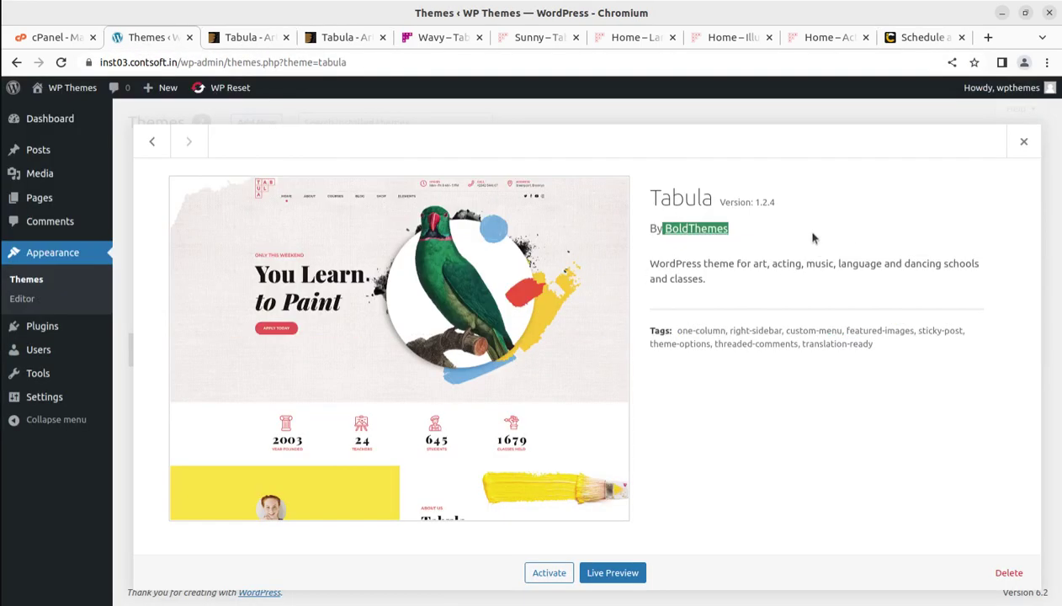
pyautogui.moveTo(778, 205); pyautogui.dragTo(720, 204)
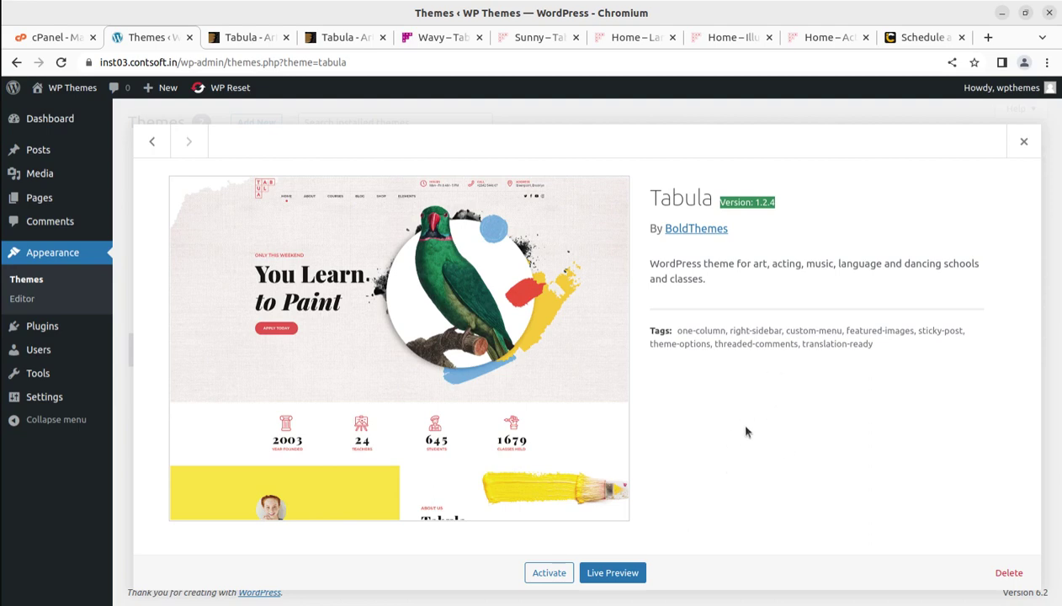
pyautogui.click(698, 481)
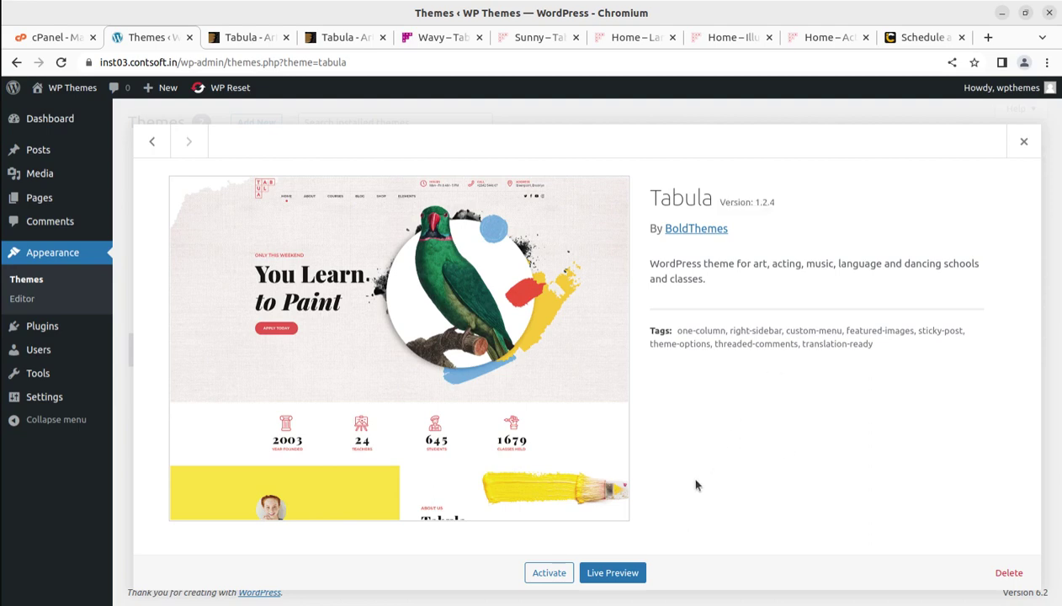
# Step: Activate the Tabula theme and open the list of plugins it requires
pyautogui.click(547, 576)
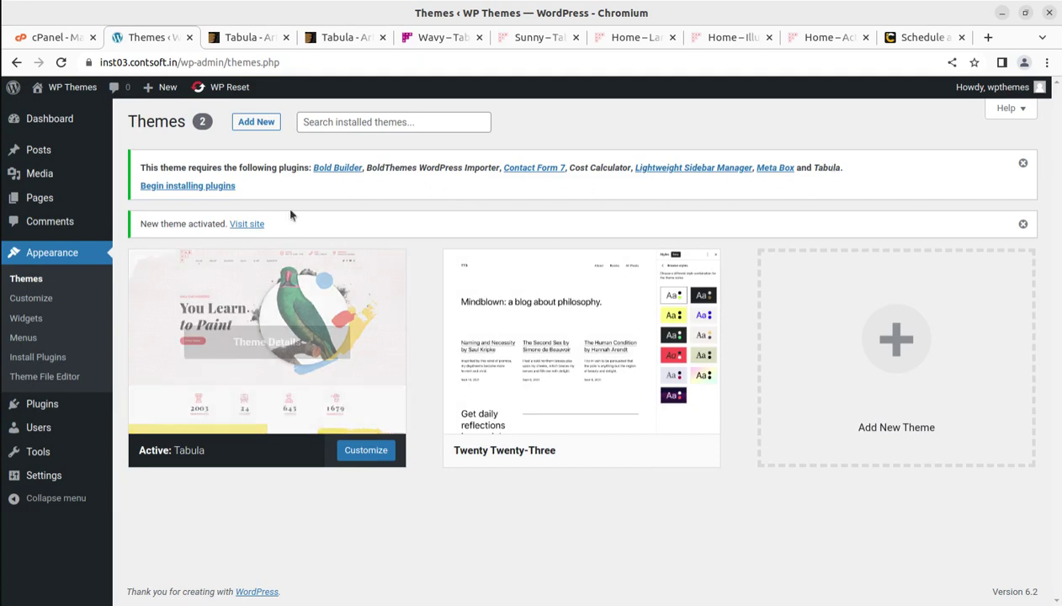
pyautogui.click(192, 186)
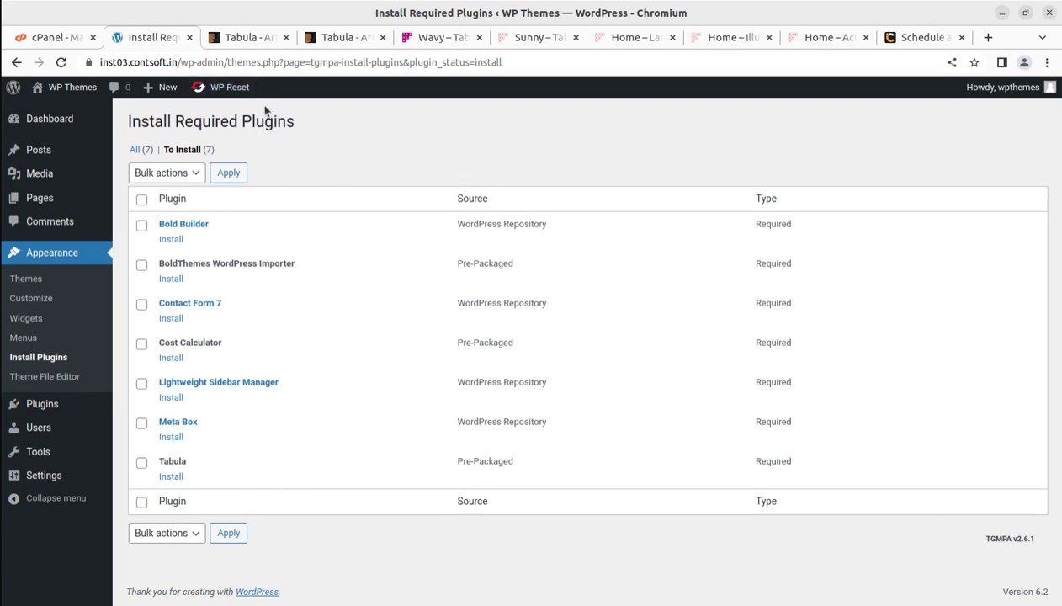
# Step: Highlight the author BoldThemes on Tabula's ThemeForest page and return to the required plugins list
pyautogui.click(250, 46)
pyautogui.scroll(-4, 775, 280)
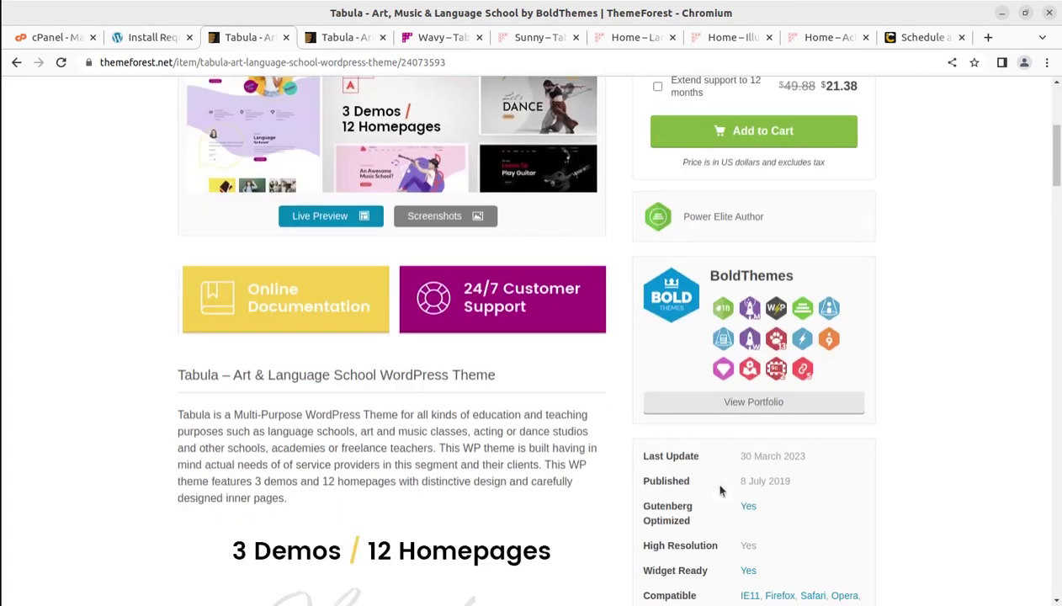
pyautogui.doubleClick(774, 278)
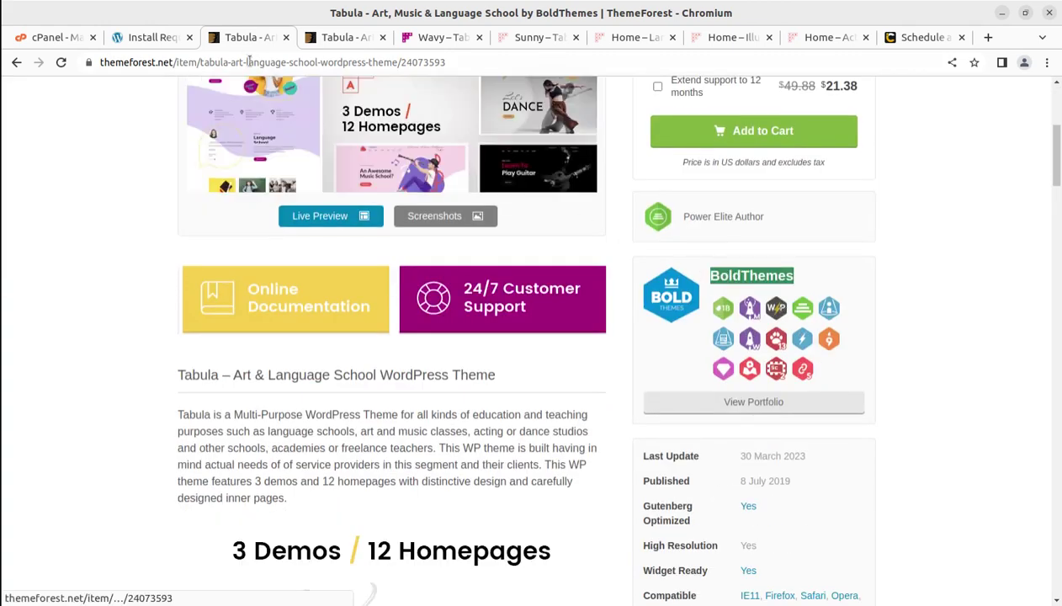
pyautogui.click(152, 37)
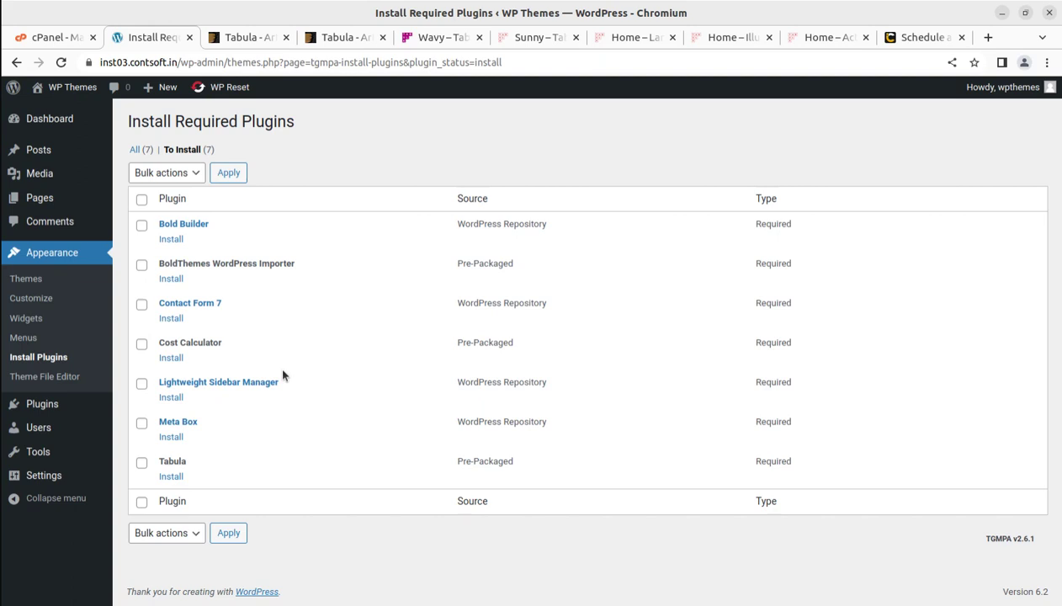
# Step: Go through the required plugins list, highlighting plugin names from Bold Builder down to Tabula
pyautogui.moveTo(211, 226); pyautogui.dragTo(155, 225)
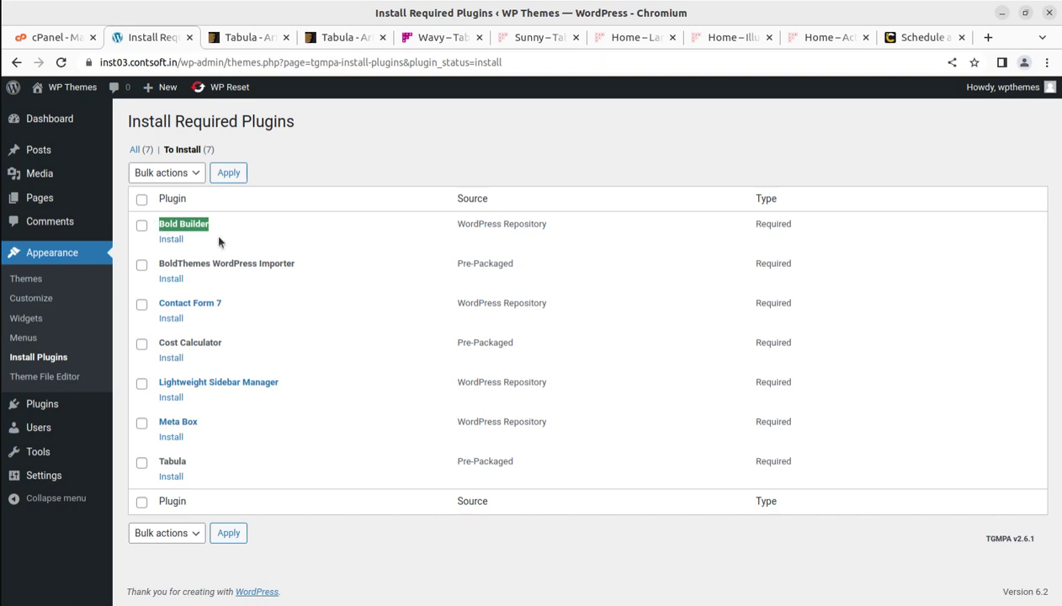
pyautogui.moveTo(321, 264); pyautogui.dragTo(151, 267)
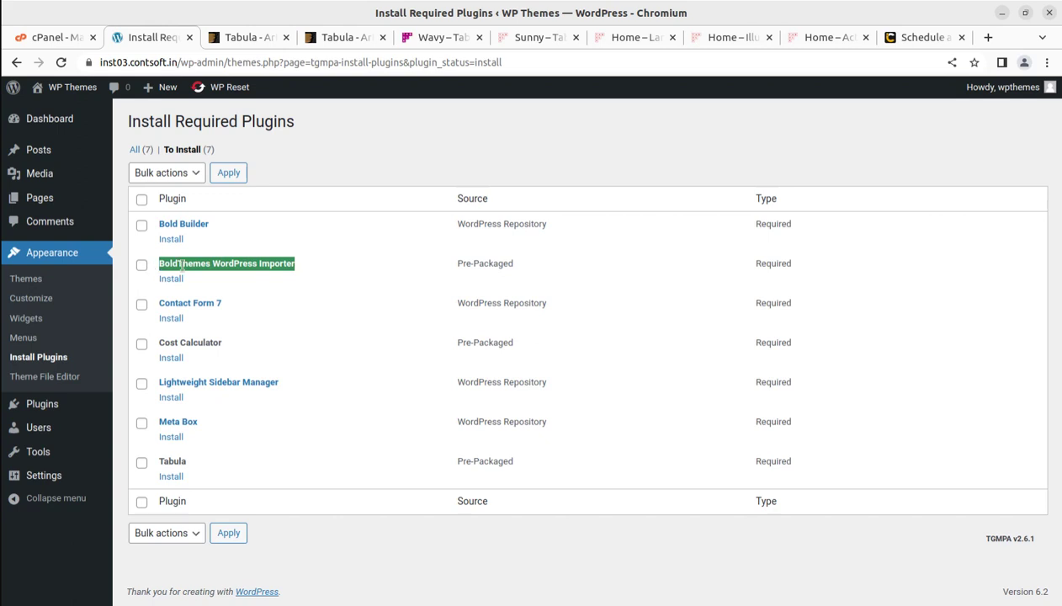
pyautogui.moveTo(262, 301); pyautogui.dragTo(163, 304)
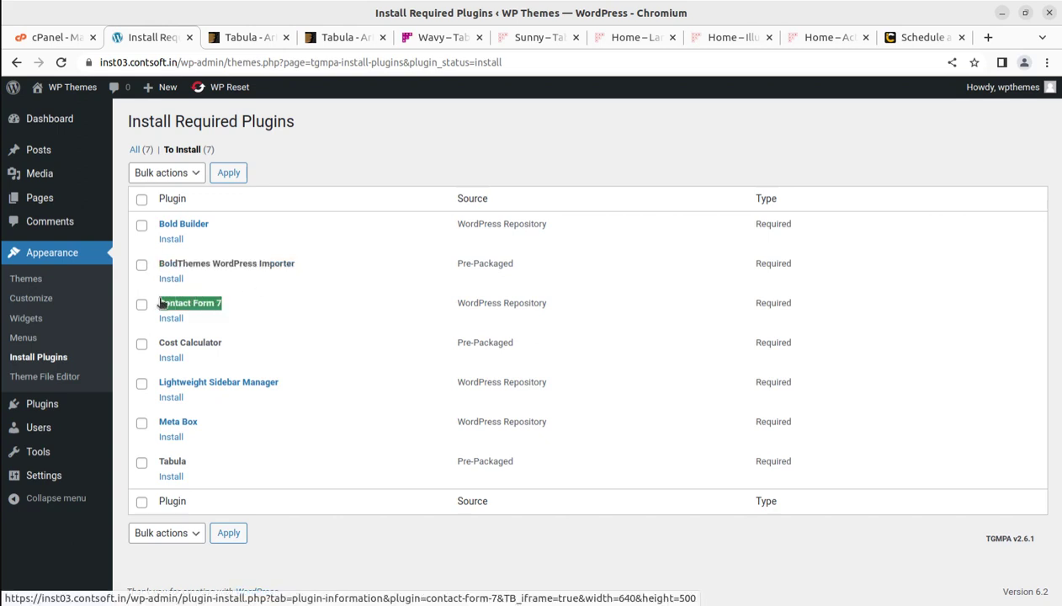
pyautogui.moveTo(223, 335); pyautogui.dragTo(158, 347)
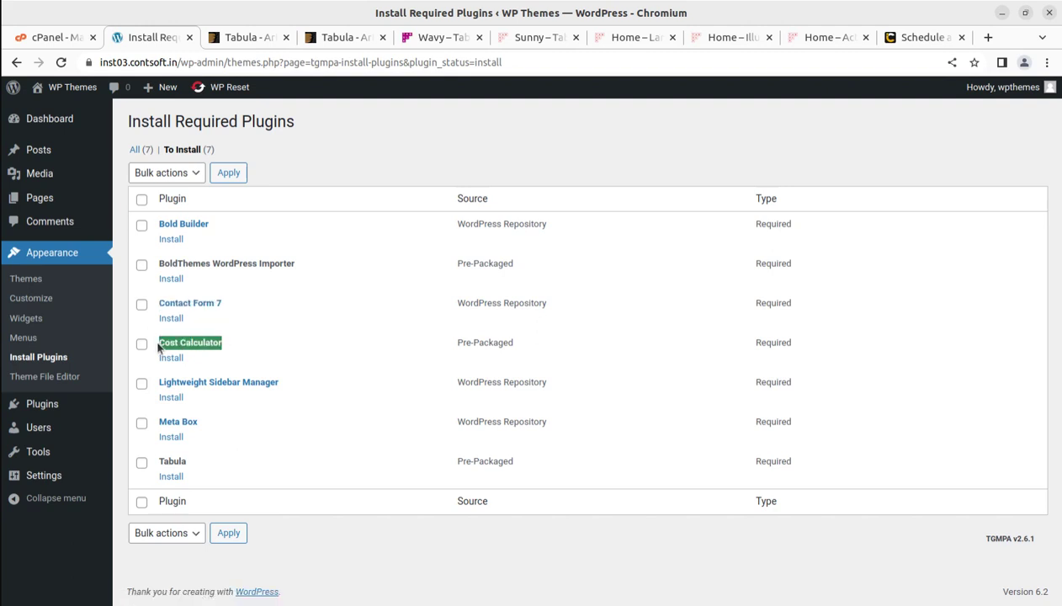
pyautogui.click(274, 383)
pyautogui.moveTo(275, 383); pyautogui.dragTo(160, 379)
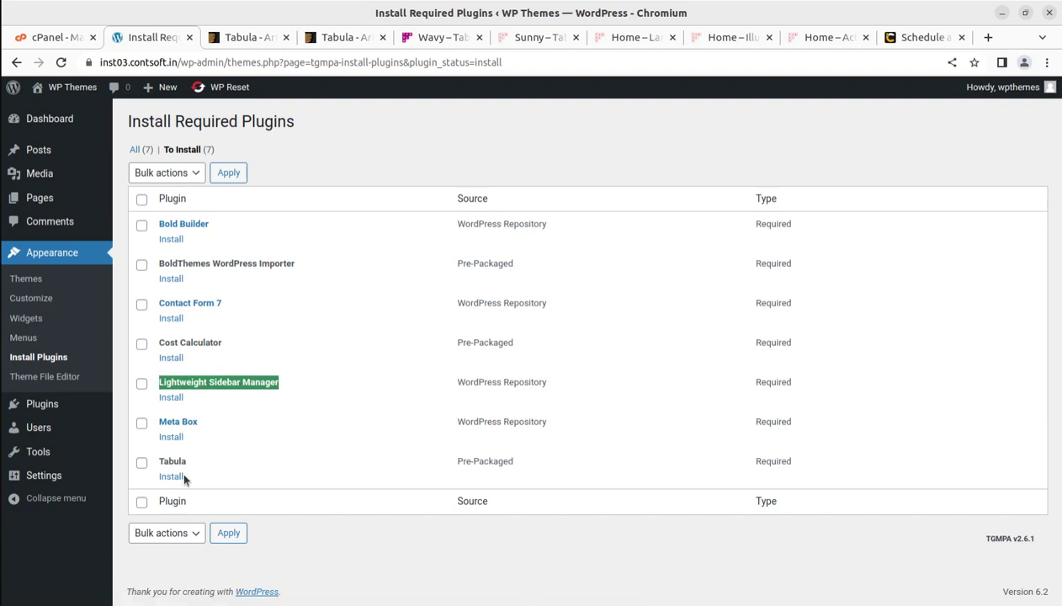
pyautogui.moveTo(187, 462); pyautogui.dragTo(154, 459)
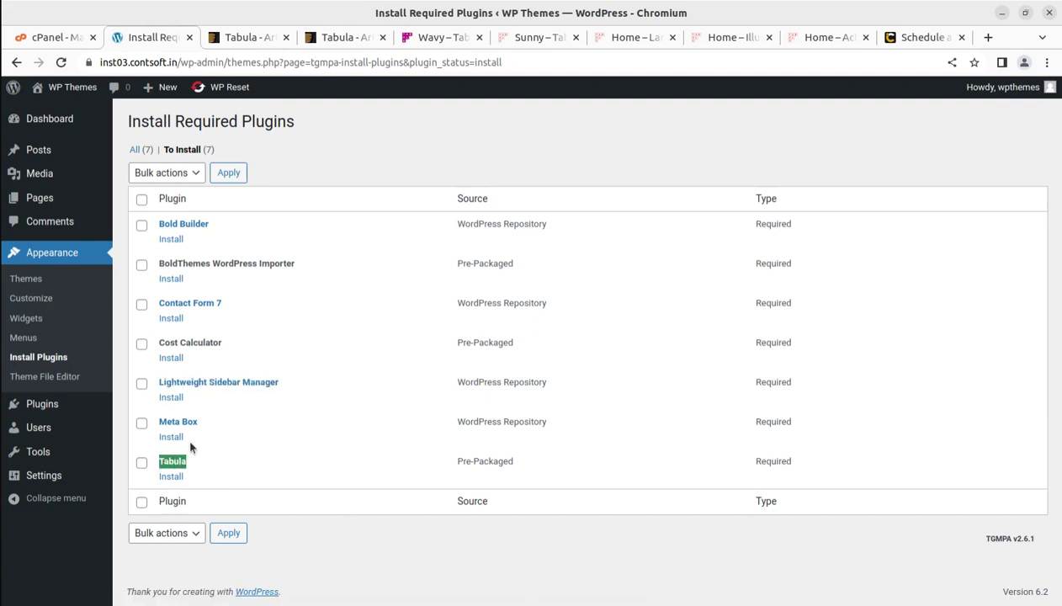
# Step: Install all the required plugins together with the Install bulk action
pyautogui.click(141, 200)
pyautogui.click(167, 177)
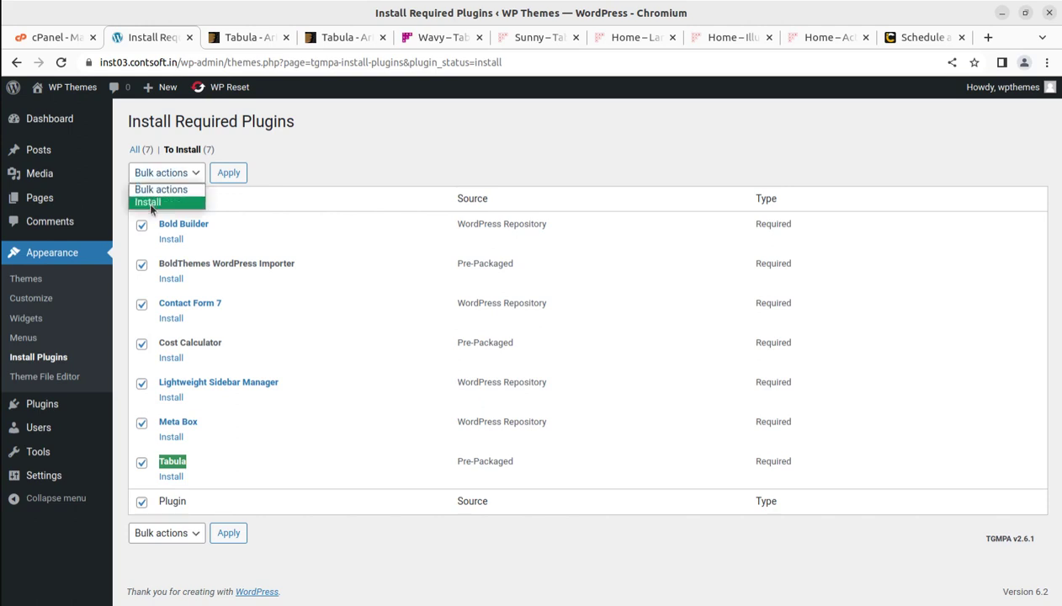
pyautogui.click(147, 202)
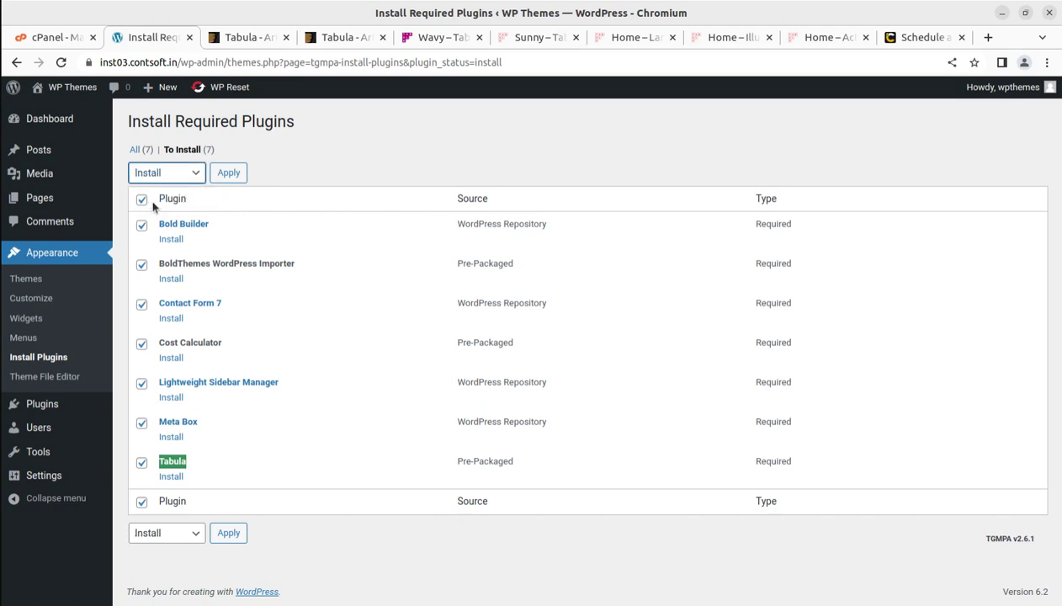
pyautogui.click(228, 173)
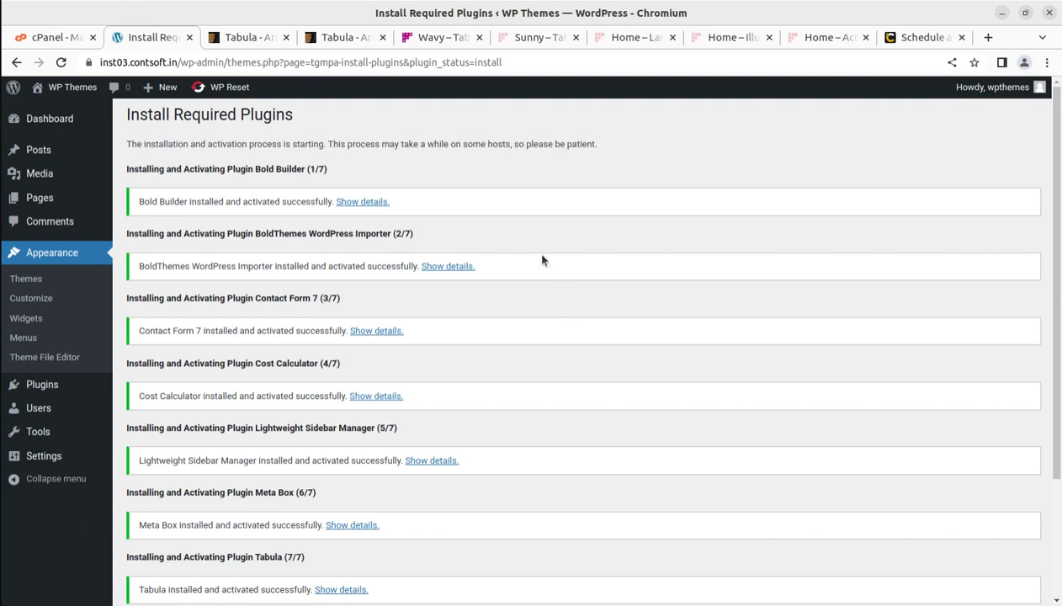
# Step: Review the plugin installation results to the end and return to the WordPress dashboard
pyautogui.scroll(-3, 542, 261)
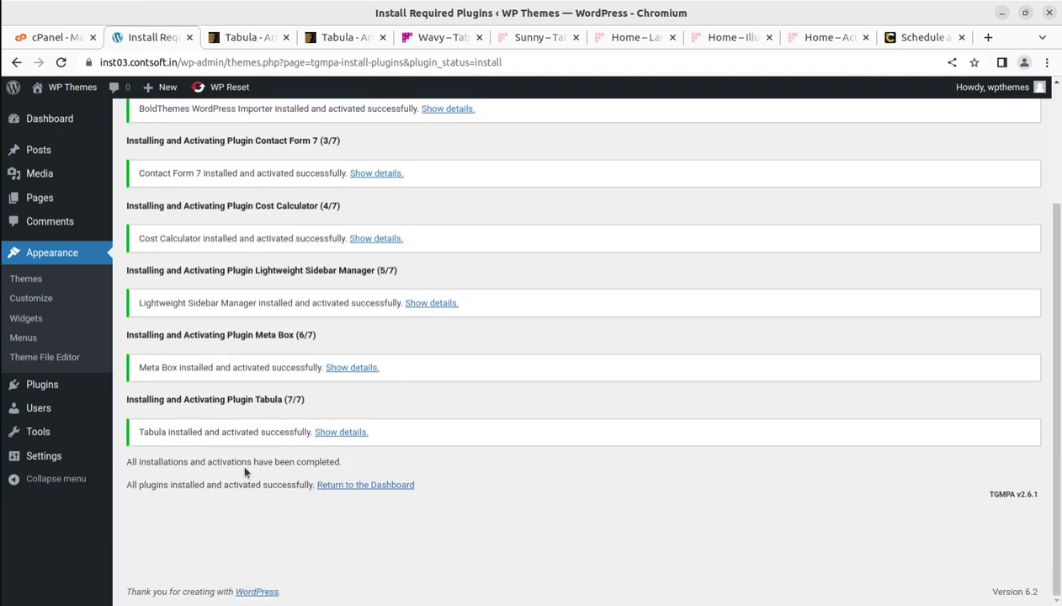
pyautogui.moveTo(146, 461); pyautogui.dragTo(186, 461)
pyautogui.click(379, 487)
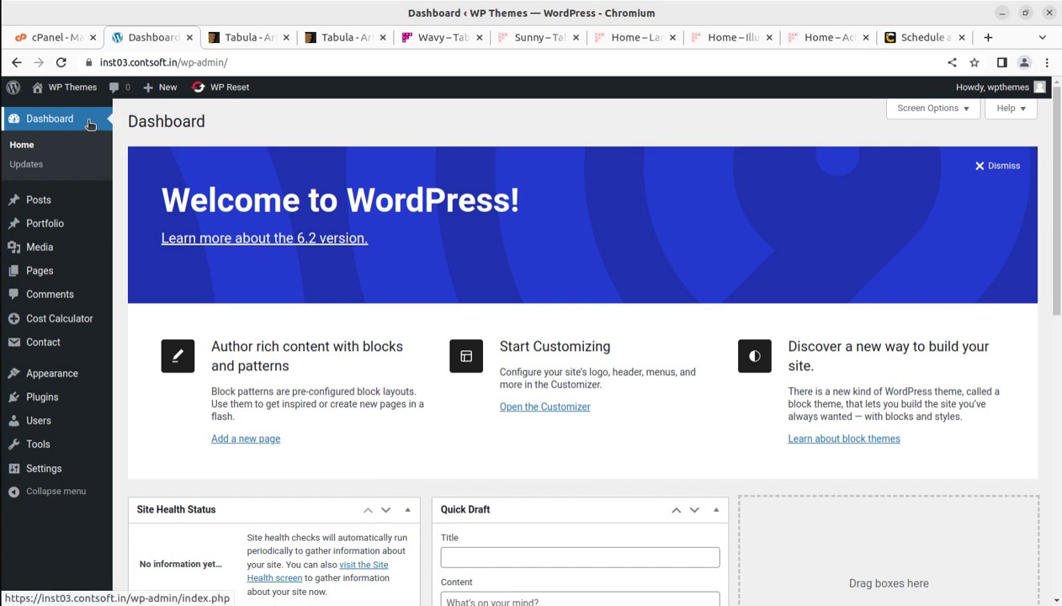
# Step: Open the WP Themes site's front page in a separate browser tab and view it
pyautogui.moveTo(59, 87)
pyautogui.middleClick(52, 112)
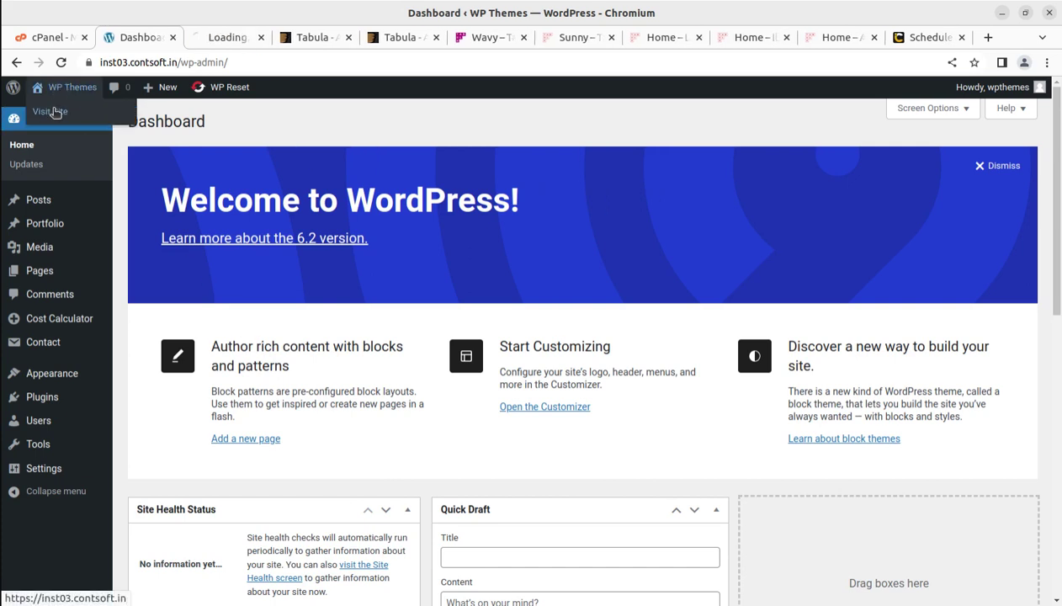
pyautogui.click(225, 38)
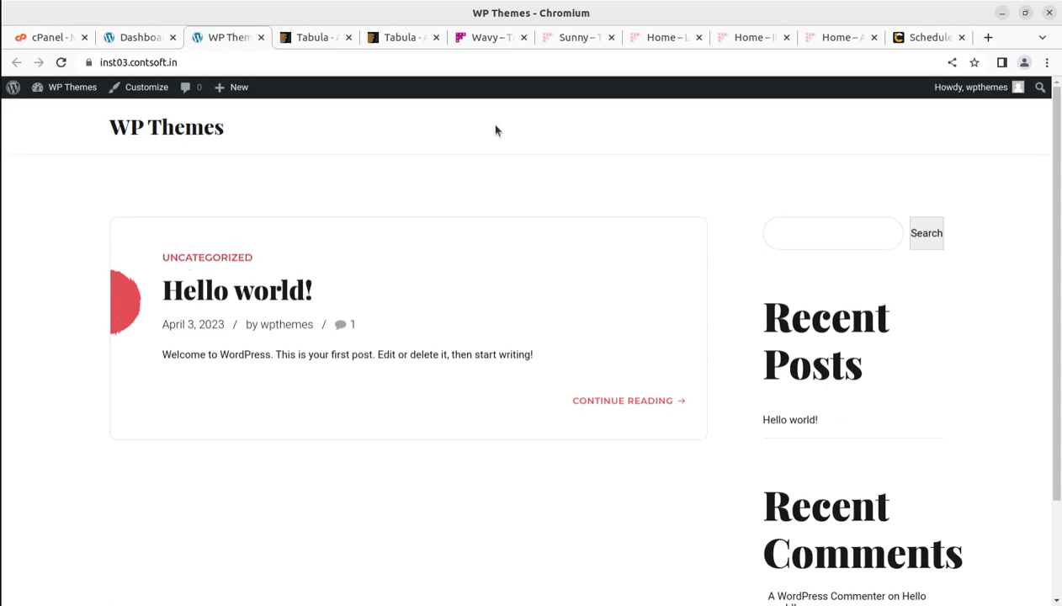
# Step: Look again at the Language, Illustration and Acting demo homepages and the main Sunny demo of Tabula
pyautogui.click(668, 39)
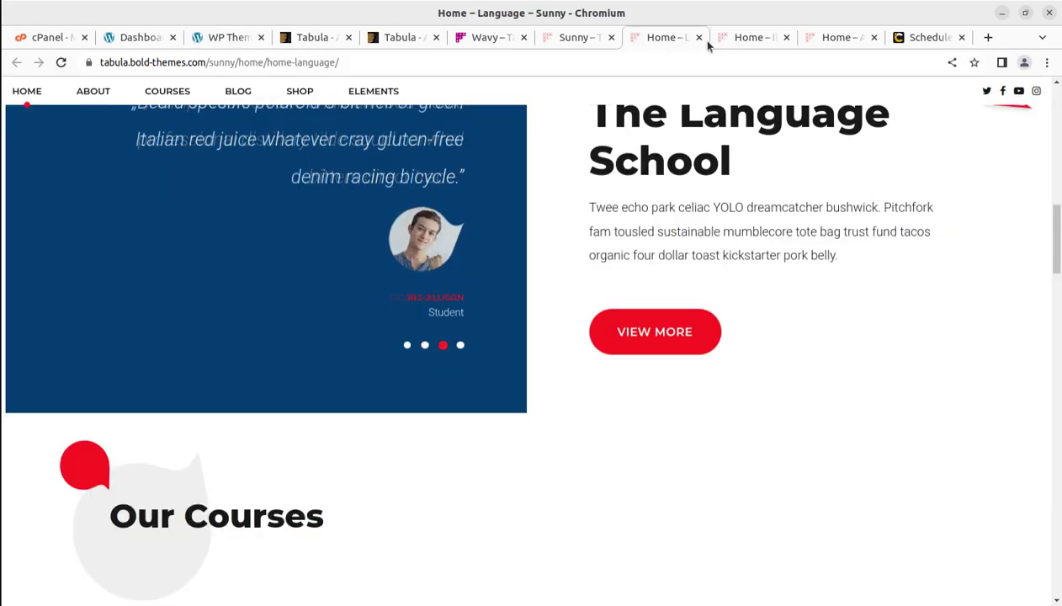
pyautogui.click(748, 38)
pyautogui.scroll(10, 757, 99)
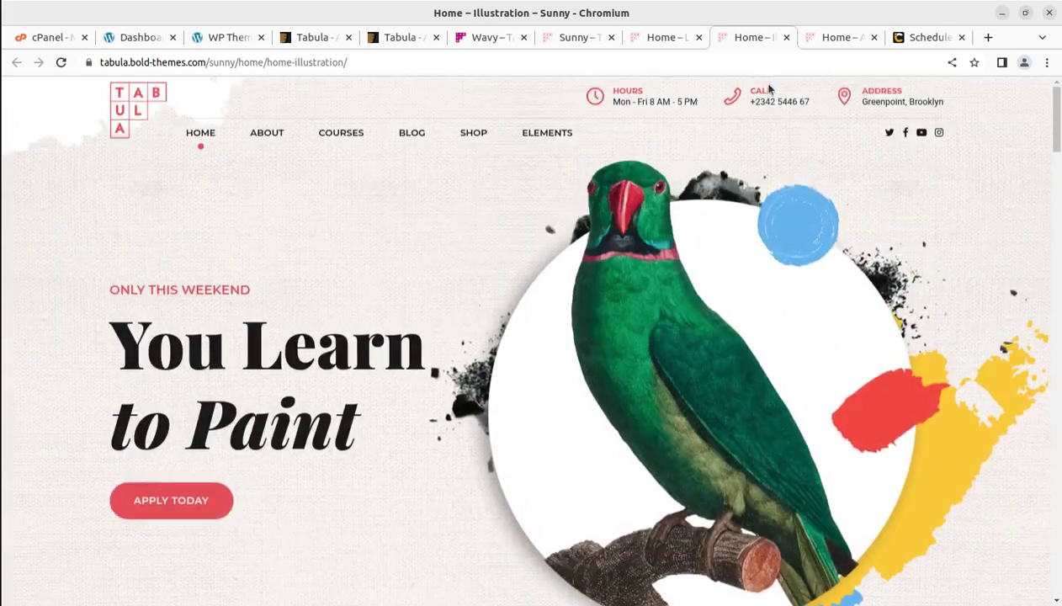
pyautogui.click(833, 38)
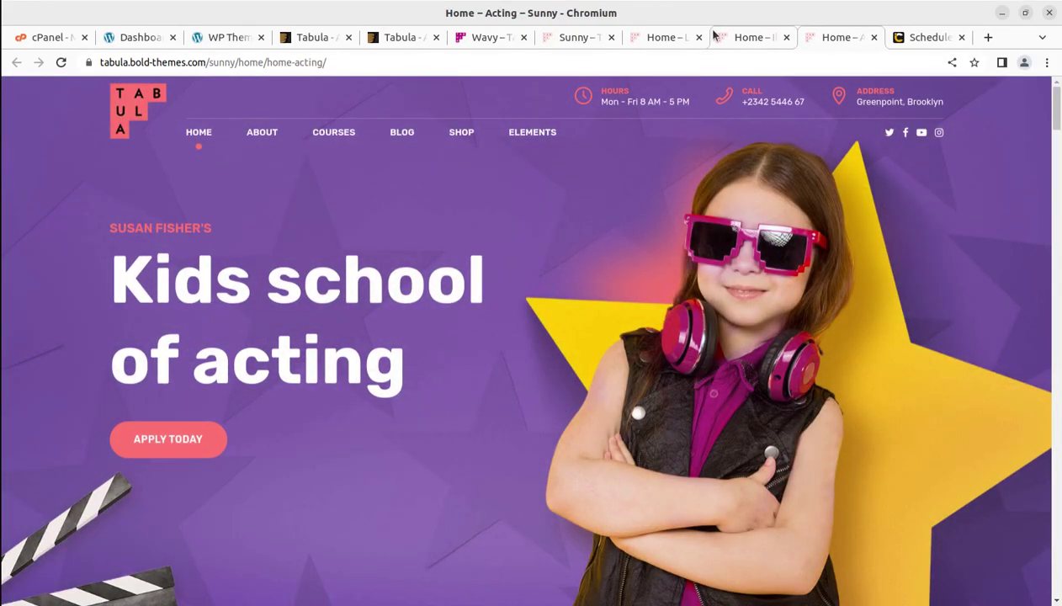
pyautogui.click(586, 37)
pyautogui.scroll(10, 486, 219)
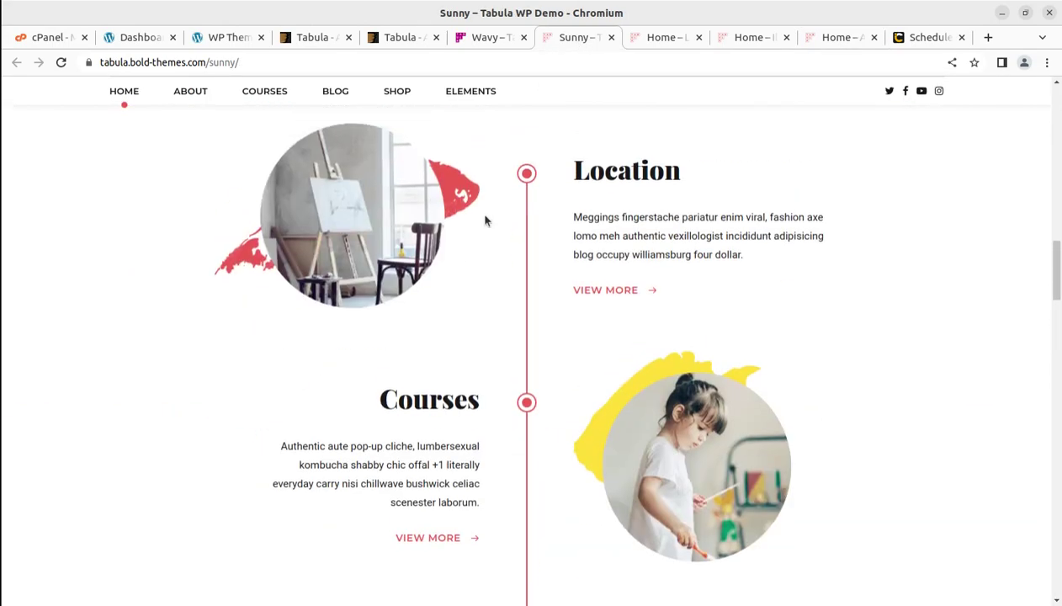
# Step: View the opening section of the Sunny demo homepage, followed by that of the Wavy demo homepage
pyautogui.scroll(5, 486, 221)
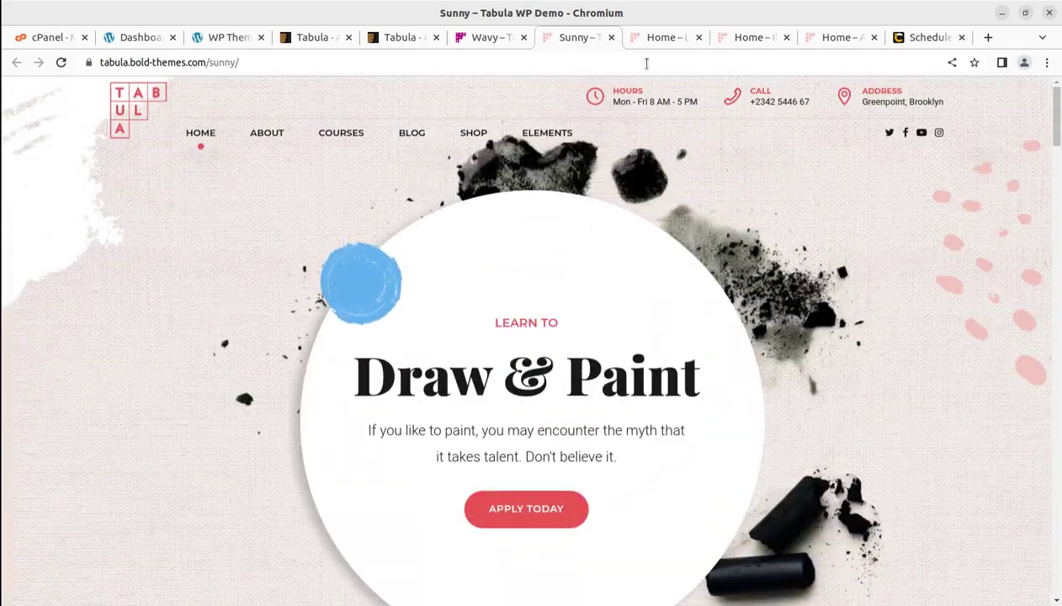
pyautogui.click(488, 37)
pyautogui.moveTo(431, 93)
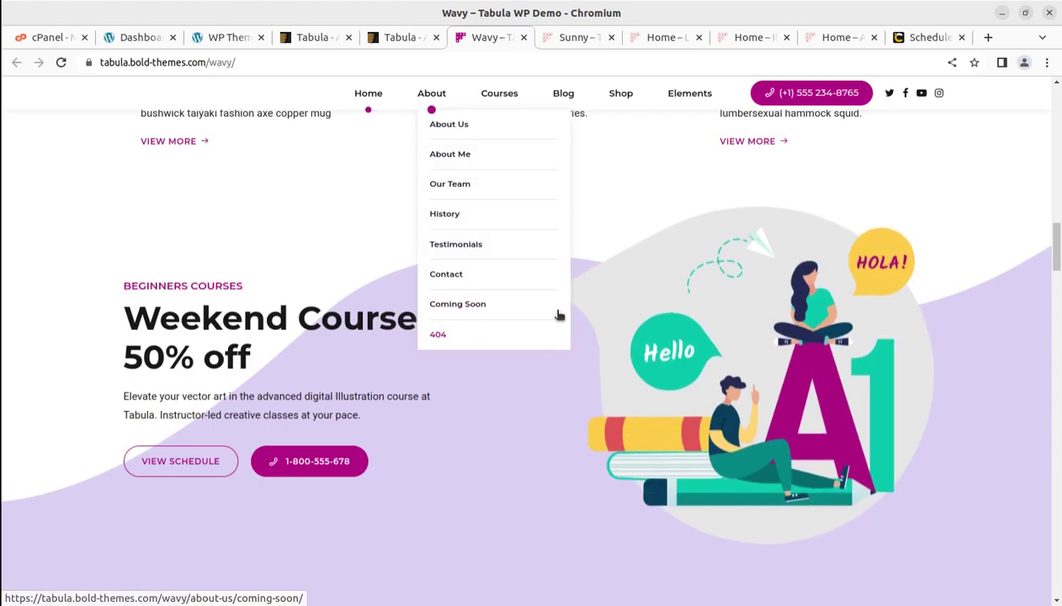
pyautogui.scroll(10, 558, 315)
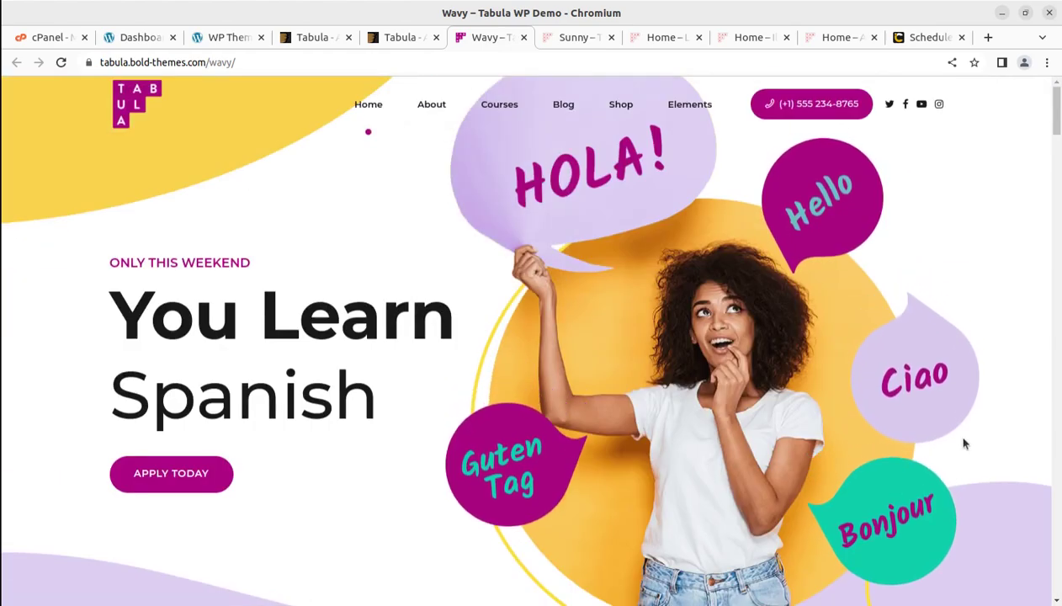
pyautogui.moveTo(367, 132)
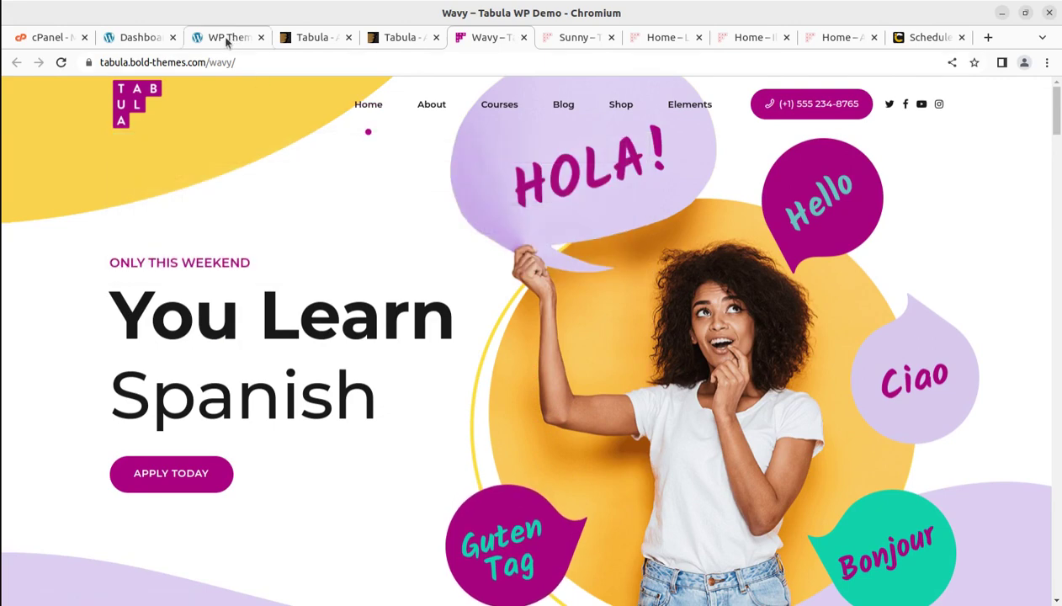
# Step: Return to the WordPress dashboard and open the BT Import tool
pyautogui.click(140, 39)
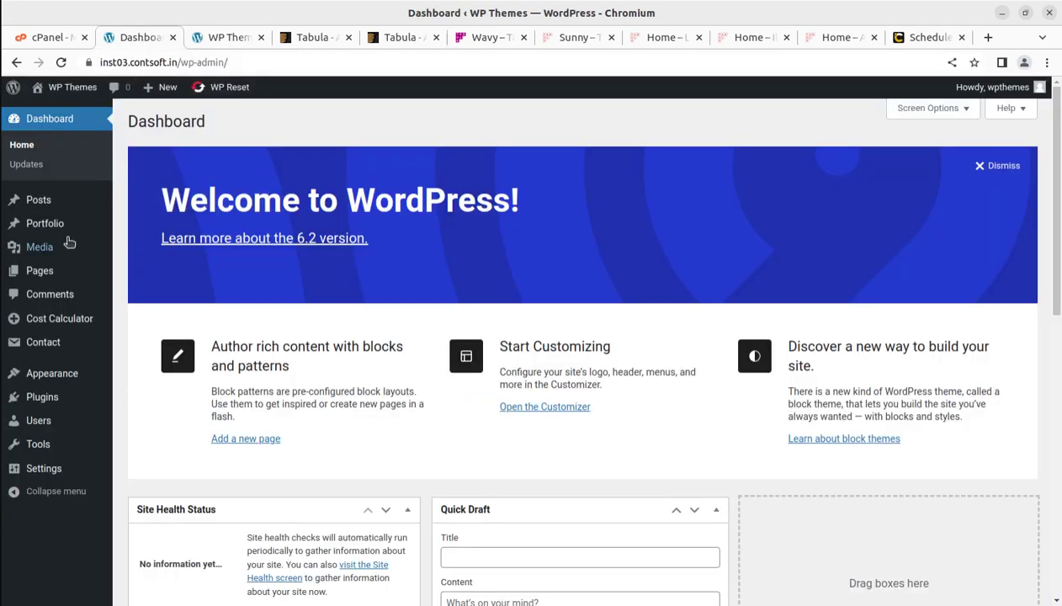
pyautogui.moveTo(37, 370)
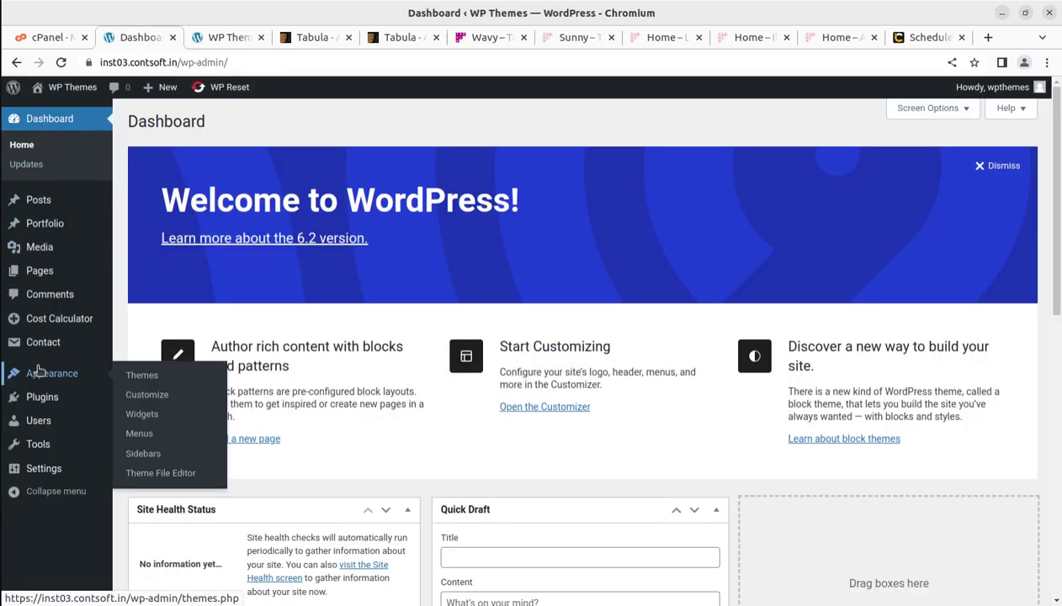
pyautogui.moveTo(44, 452)
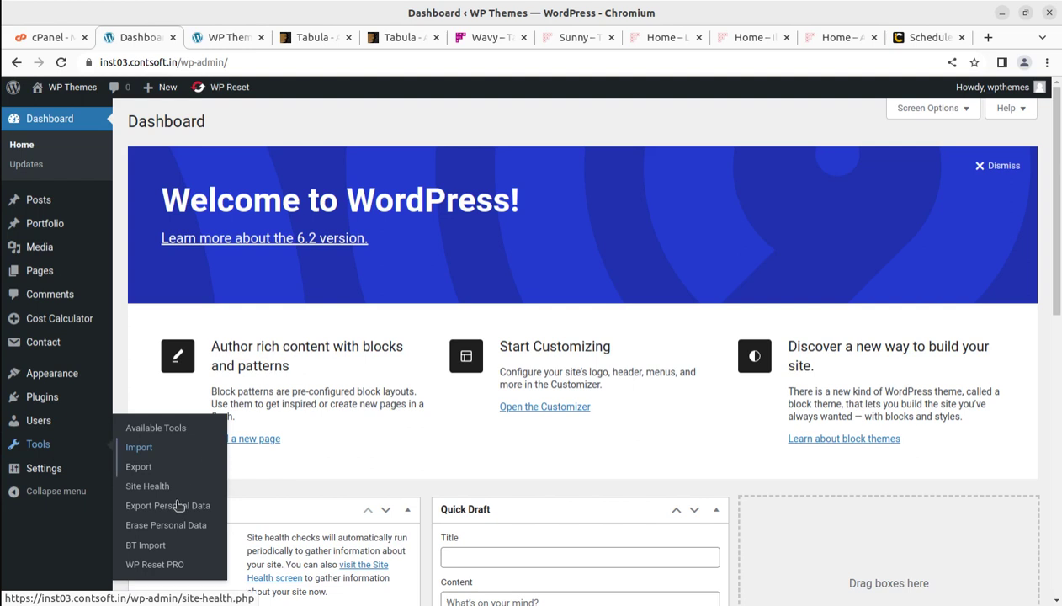
pyautogui.click(144, 547)
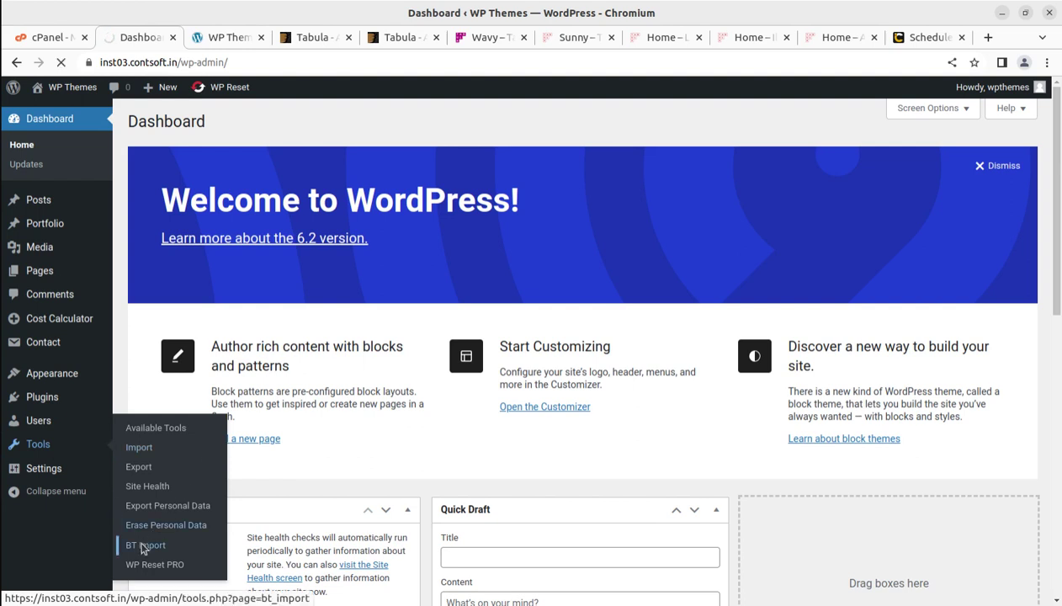
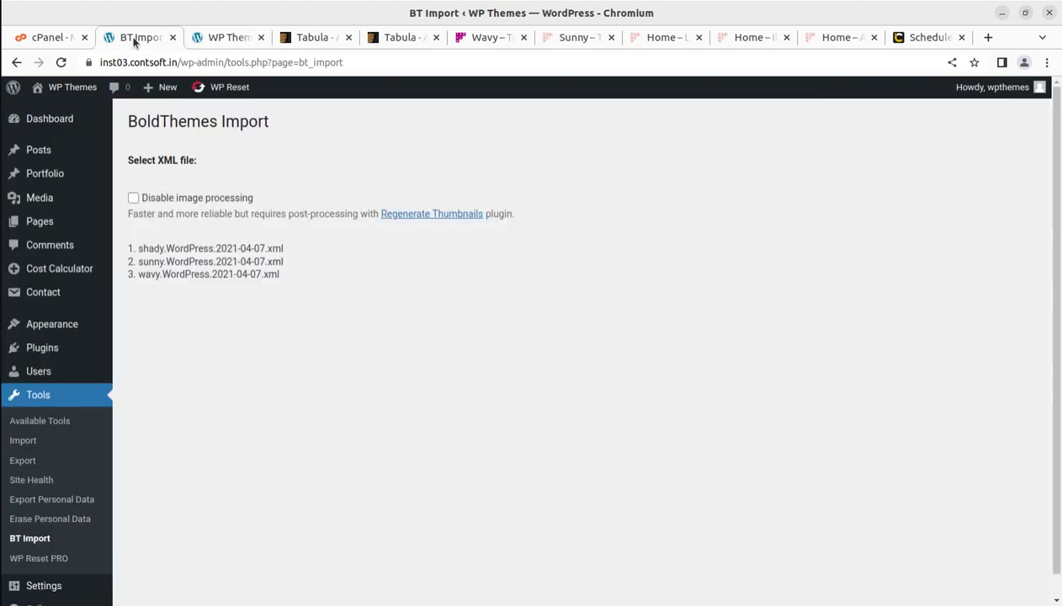
# Step: Examine the available demo XML files and the Disable image processing option on the BoldThemes Import page
pyautogui.moveTo(303, 238); pyautogui.dragTo(419, 256)
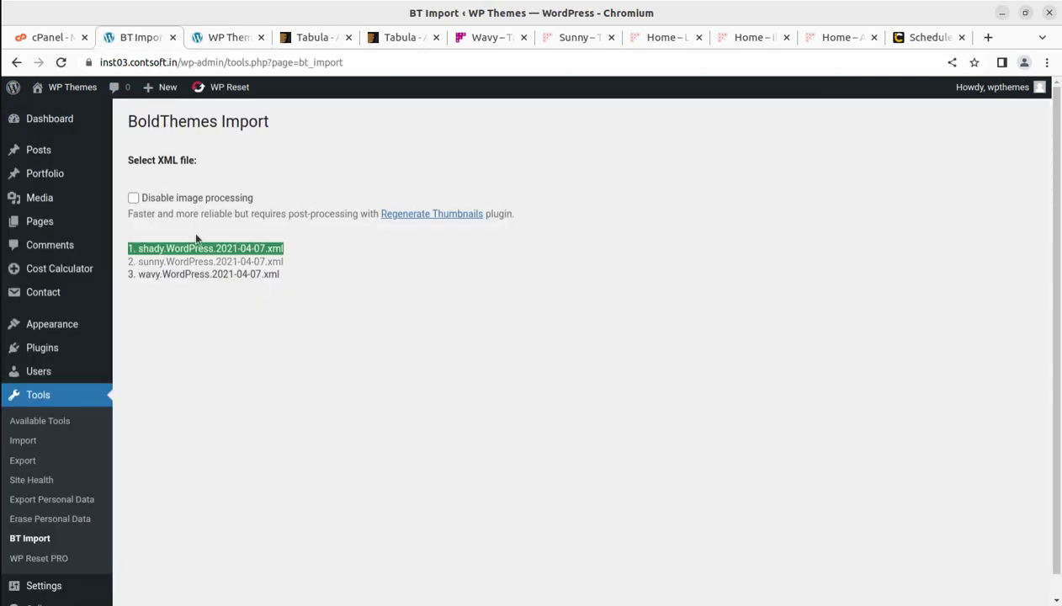
pyautogui.click(436, 301)
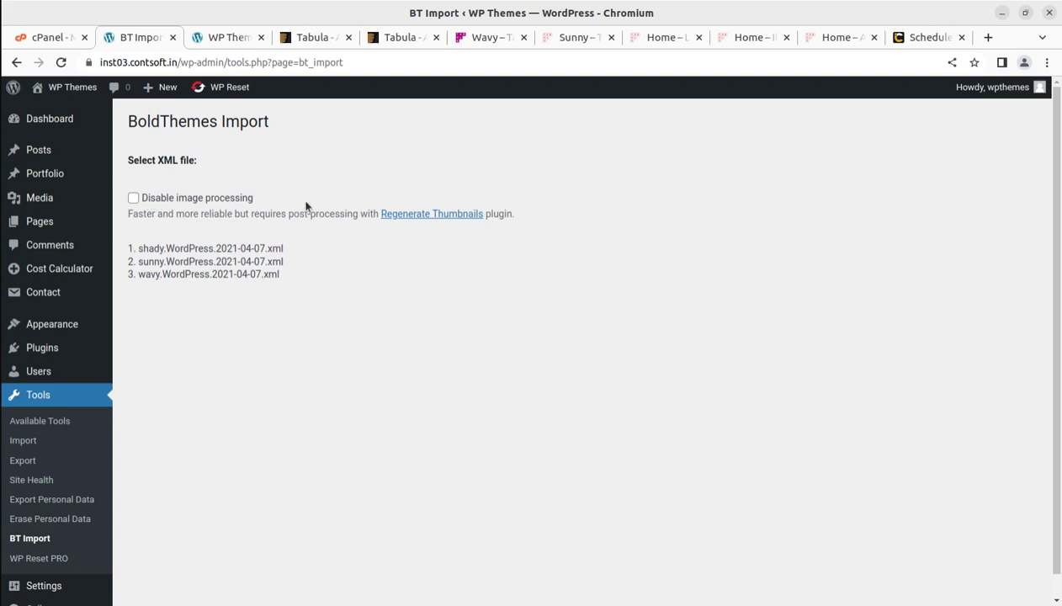
pyautogui.moveTo(302, 202); pyautogui.dragTo(139, 201)
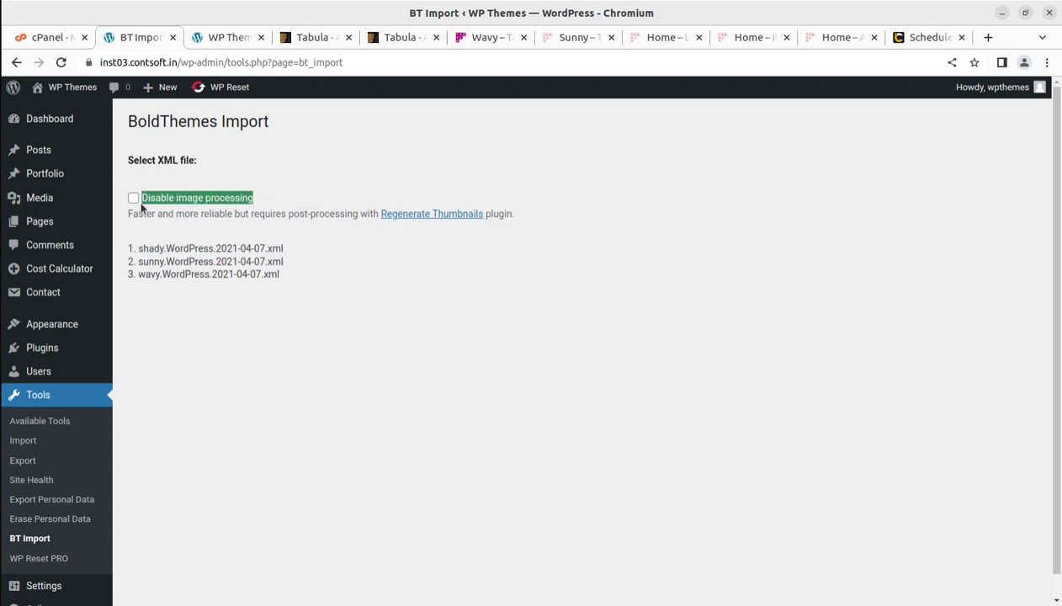
pyautogui.click(397, 188)
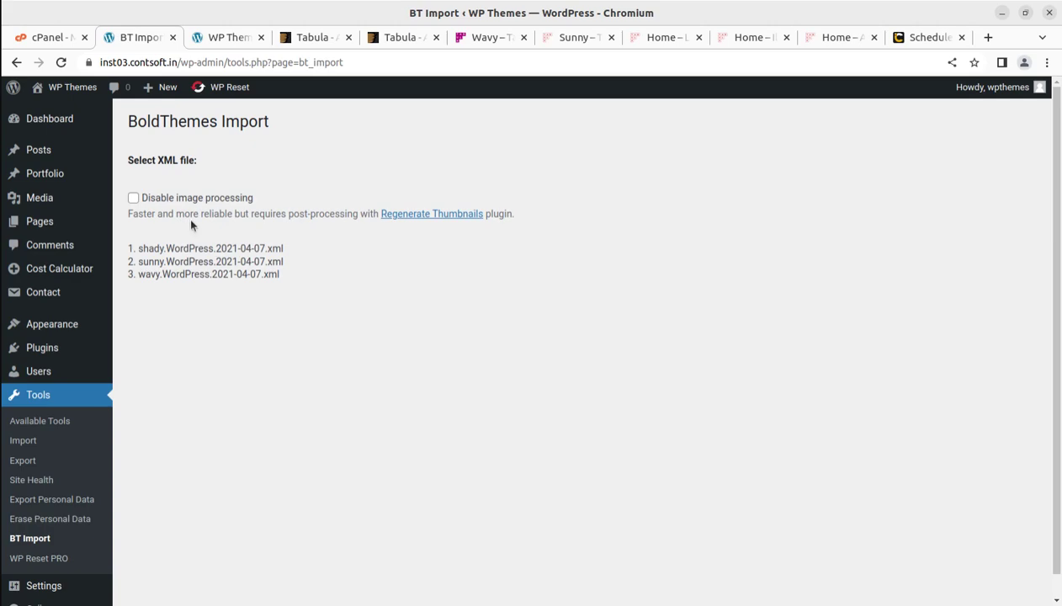
# Step: Check the Wavy demo homepage once more and start importing its content from wavy.WordPress.2021-04-07.xml
pyautogui.click(491, 38)
pyautogui.scroll(10, 383, 368)
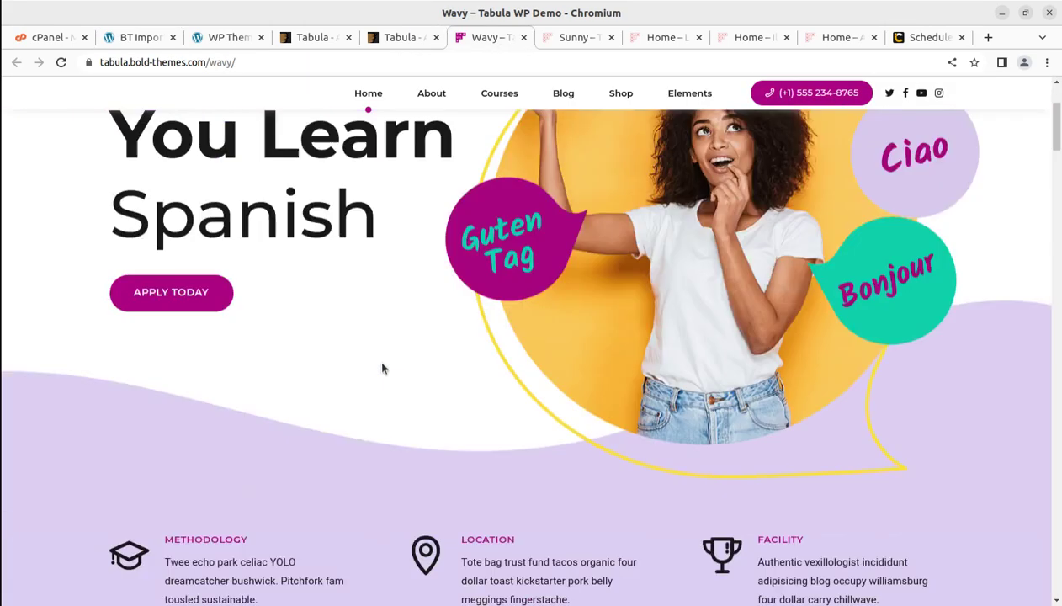
pyautogui.click(215, 44)
pyautogui.click(143, 43)
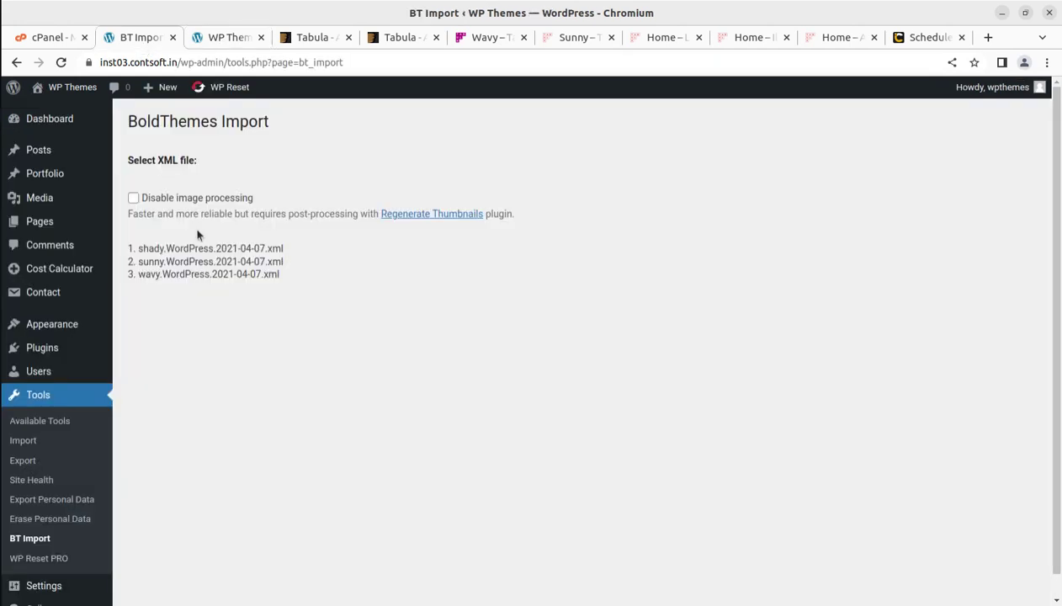
pyautogui.click(196, 275)
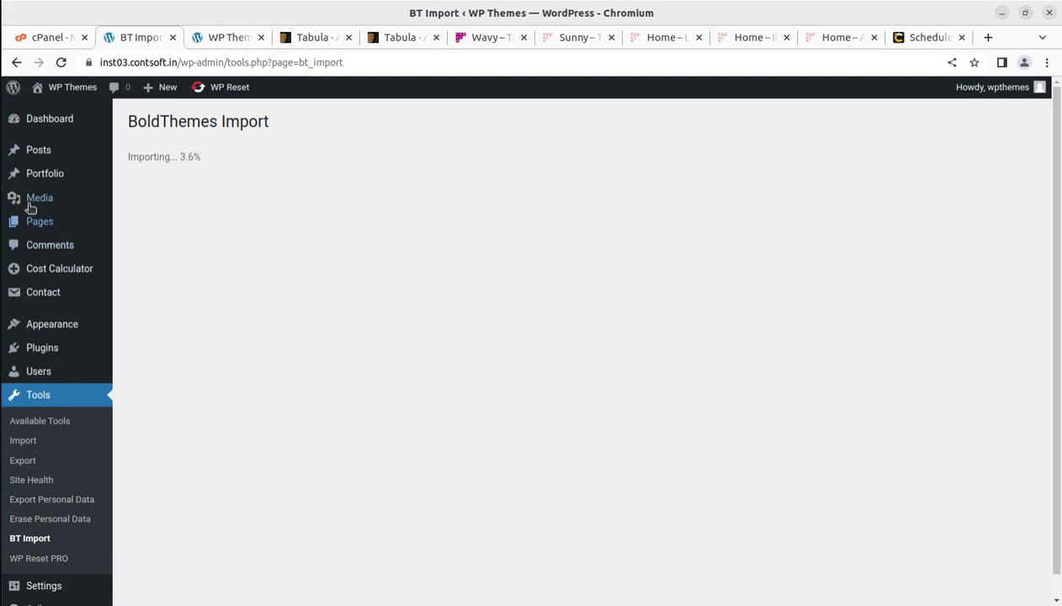
# Step: Open the Media Library in a separate browser tab to inspect the imported images, and return to the import progress
pyautogui.moveTo(33, 201)
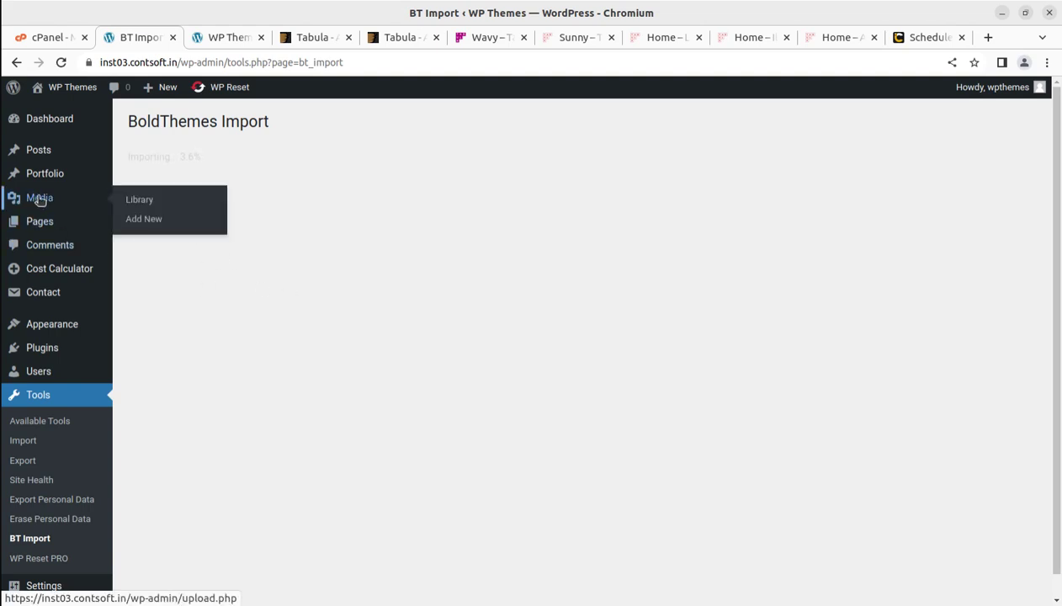
pyautogui.middleClick(141, 203)
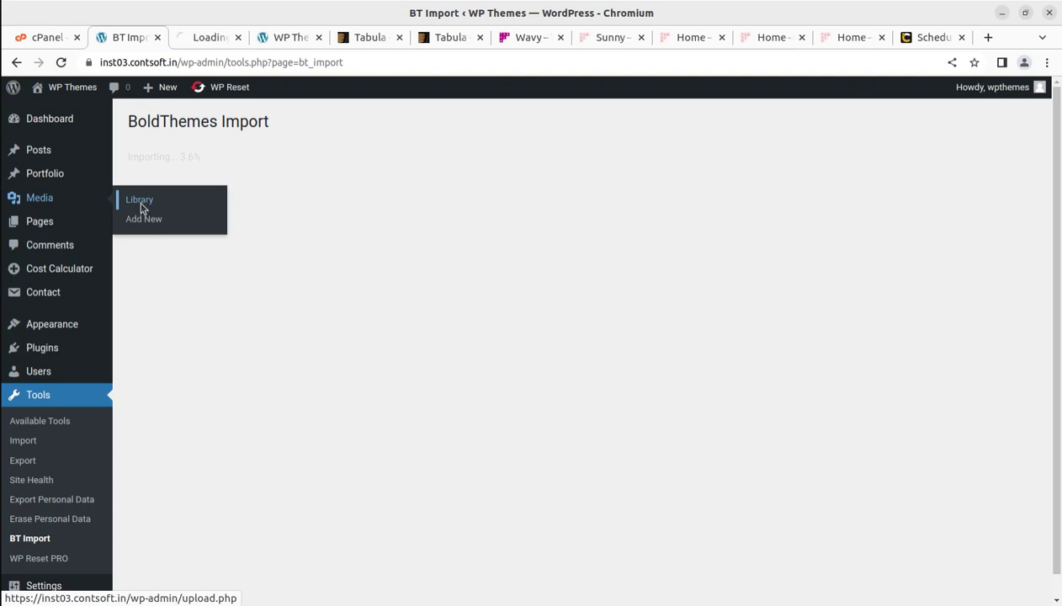
pyautogui.click(211, 38)
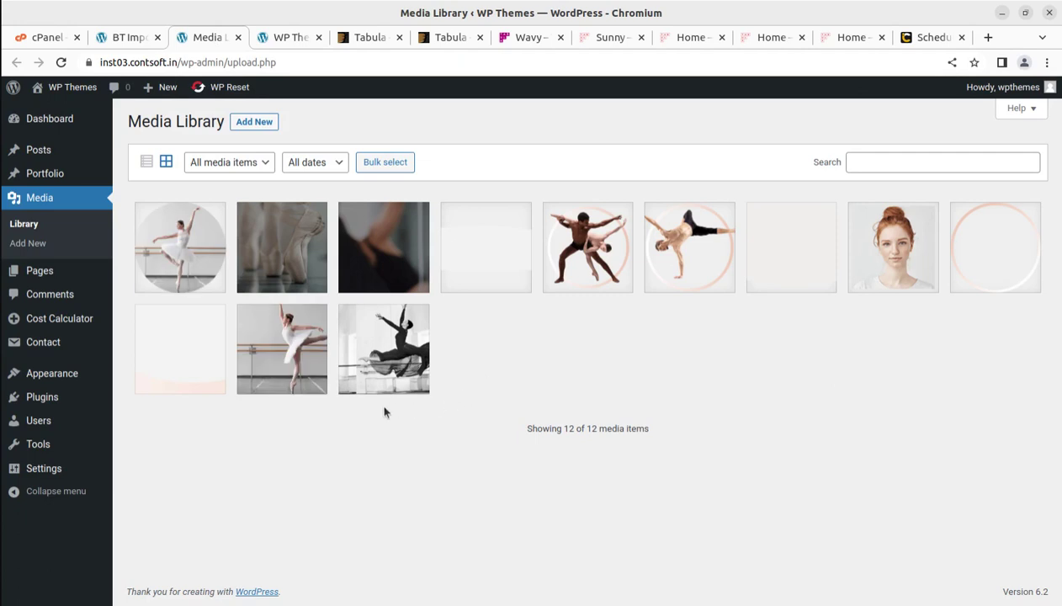
pyautogui.click(119, 41)
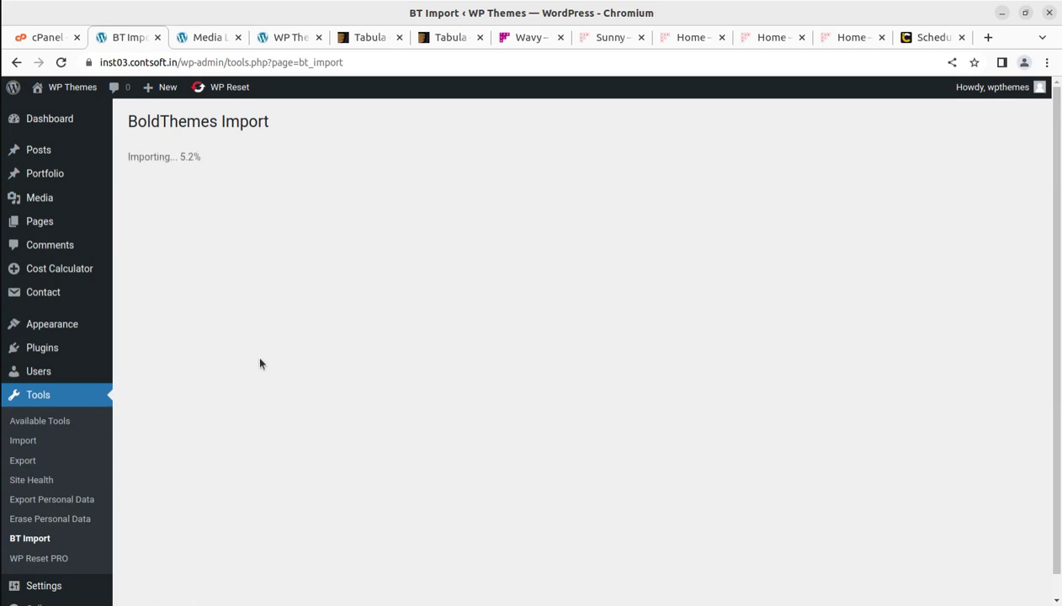
# Step: Examine the Wavy demo homepage from its hero section through schedules, events and pricing down to the footer
pyautogui.click(530, 37)
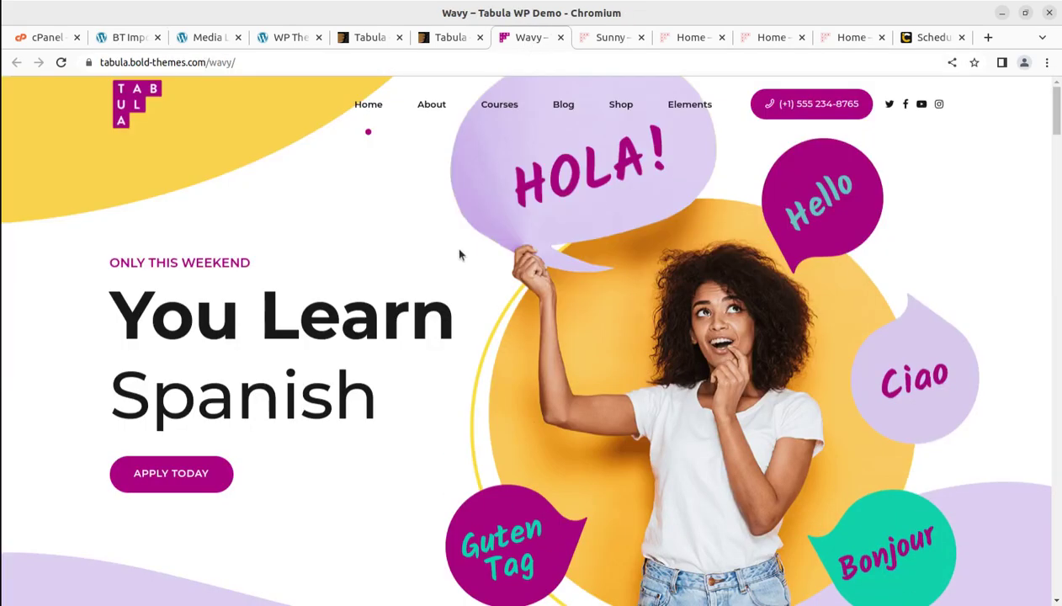
pyautogui.scroll(-10, 429, 355)
pyautogui.scroll(-12, 429, 361)
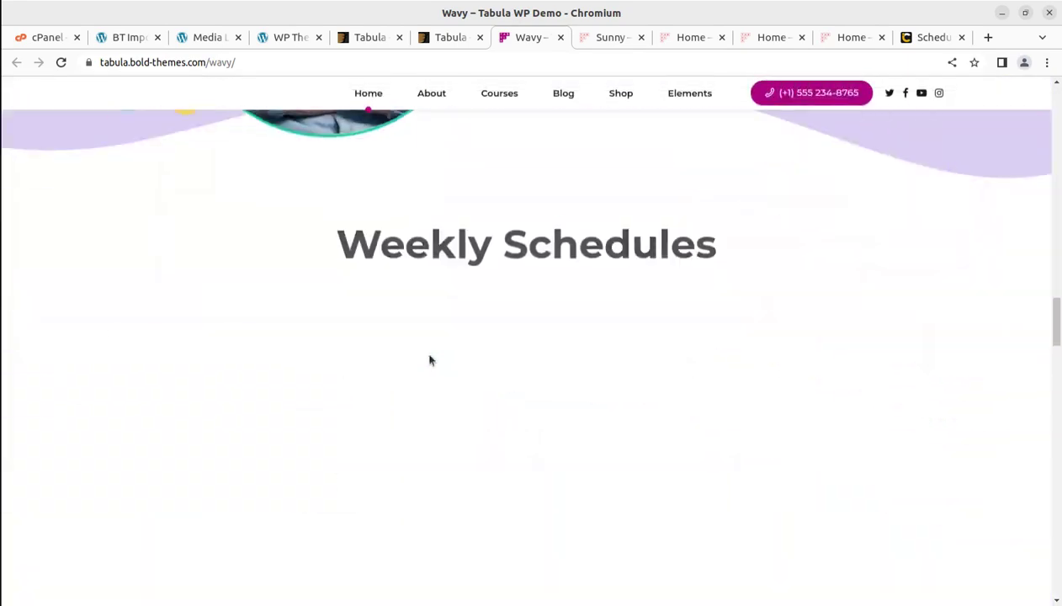
pyautogui.scroll(-12, 429, 360)
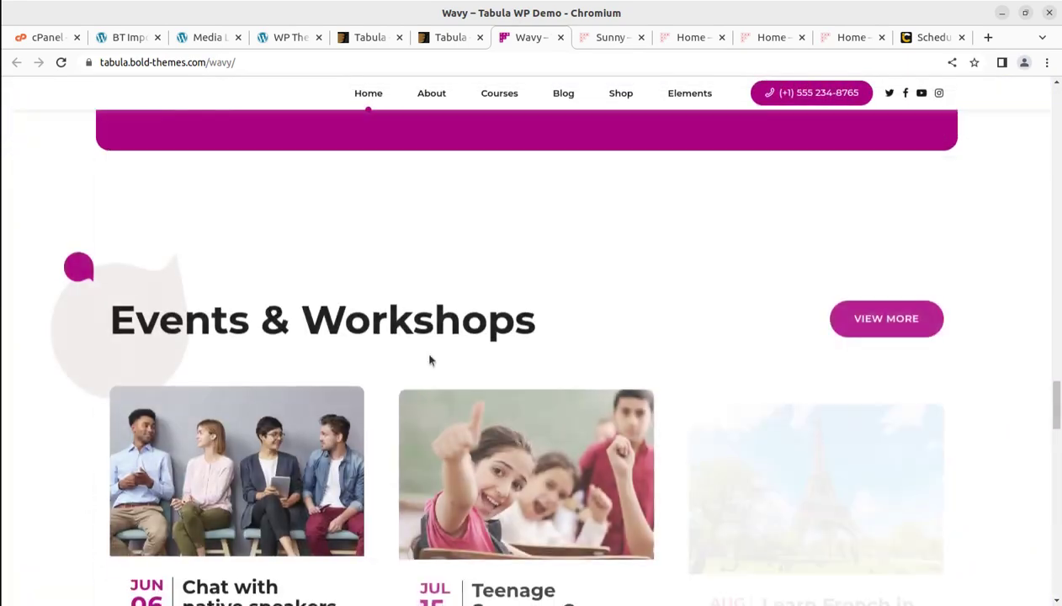
pyautogui.scroll(-12, 429, 360)
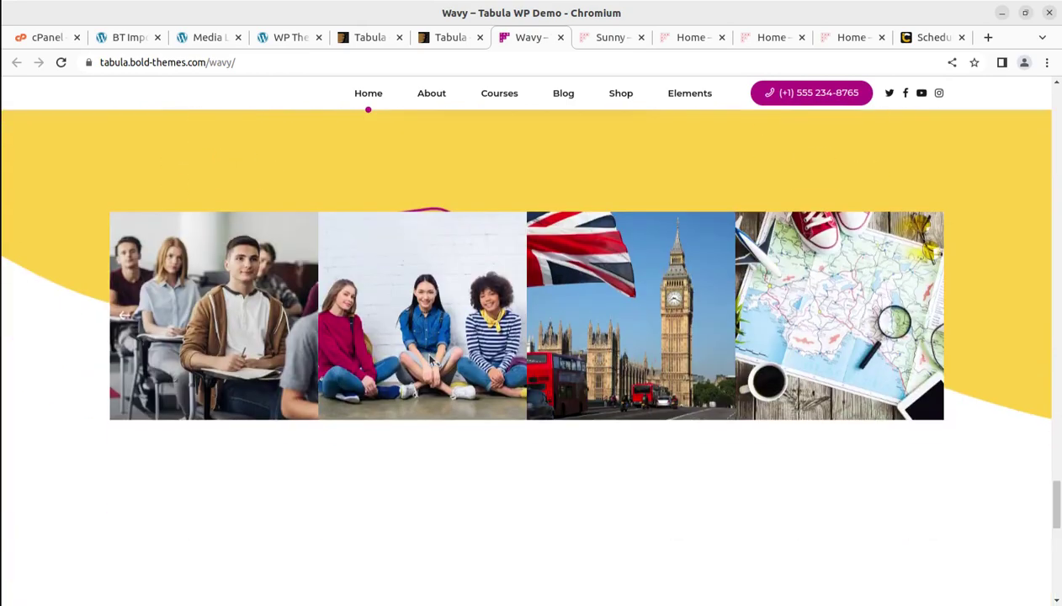
pyautogui.scroll(-6, 536, 384)
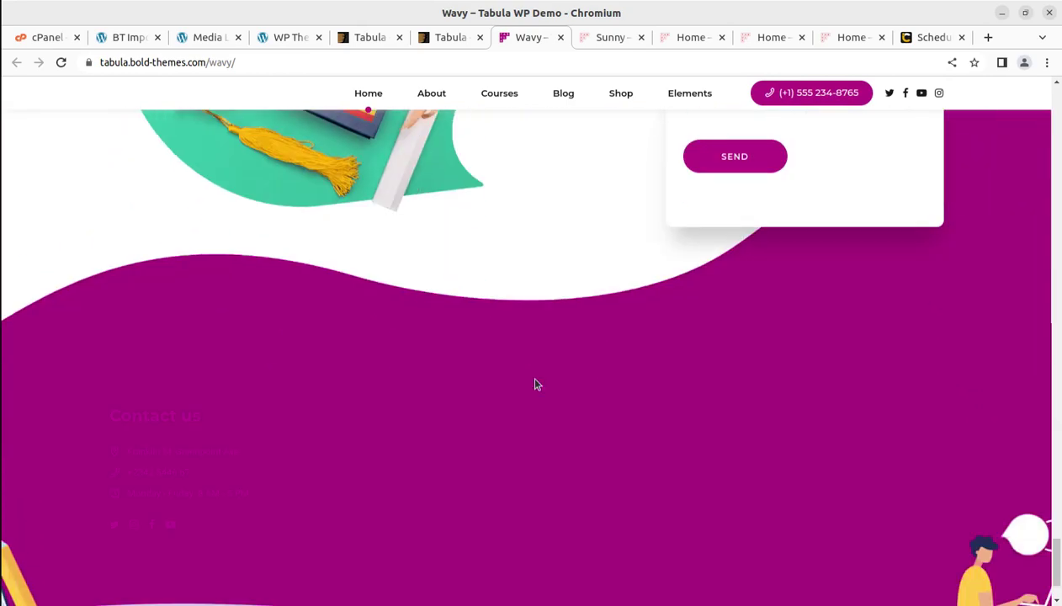
pyautogui.scroll(8, 535, 383)
pyautogui.scroll(5, 535, 384)
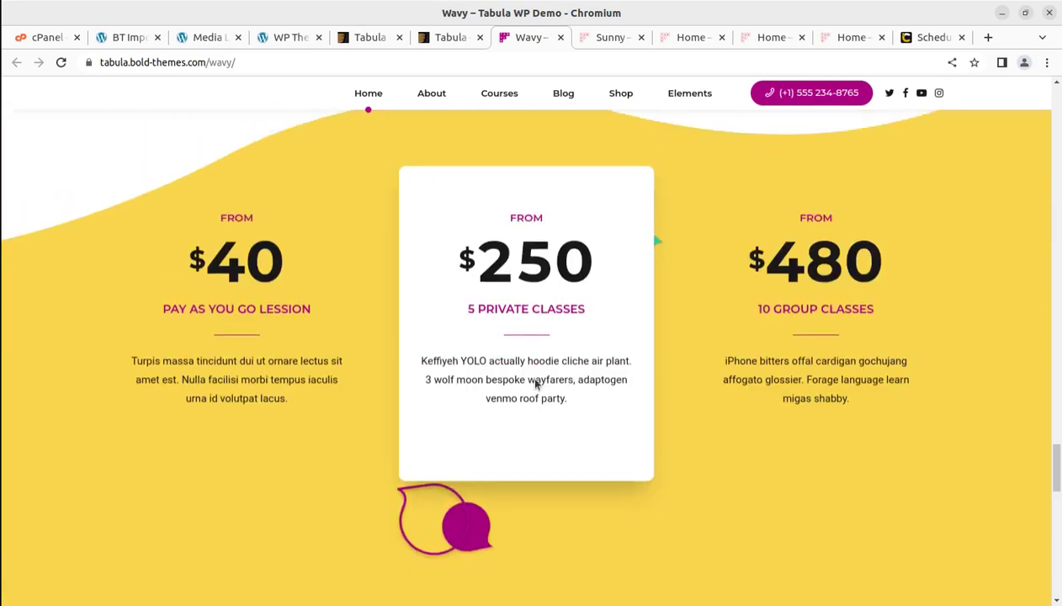
# Step: Open the Wavy demo's About Us page and review its features, testimonial and teachers sections
pyautogui.click(431, 94)
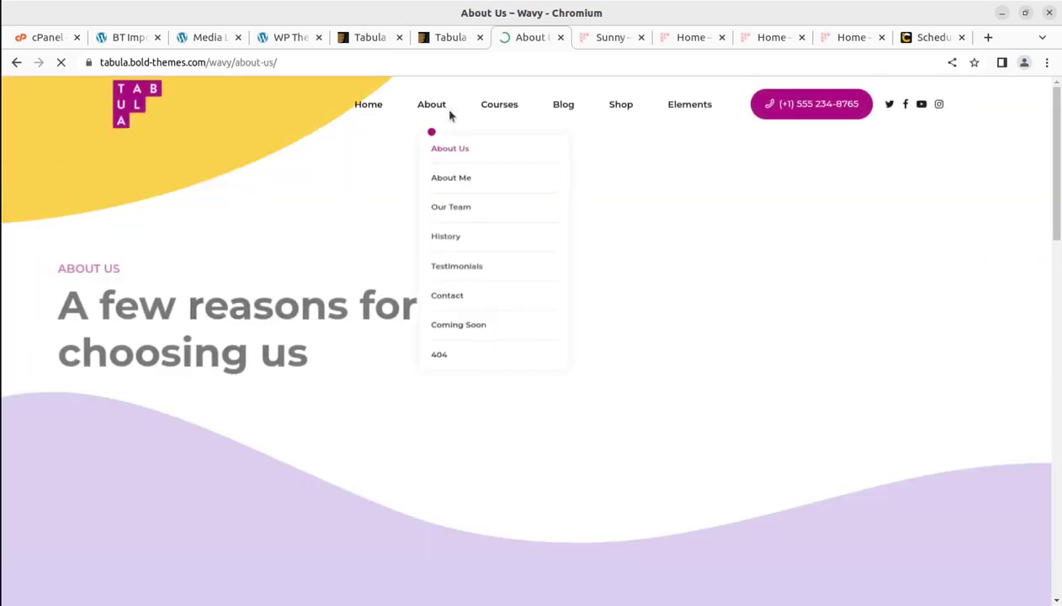
pyautogui.scroll(-5, 461, 277)
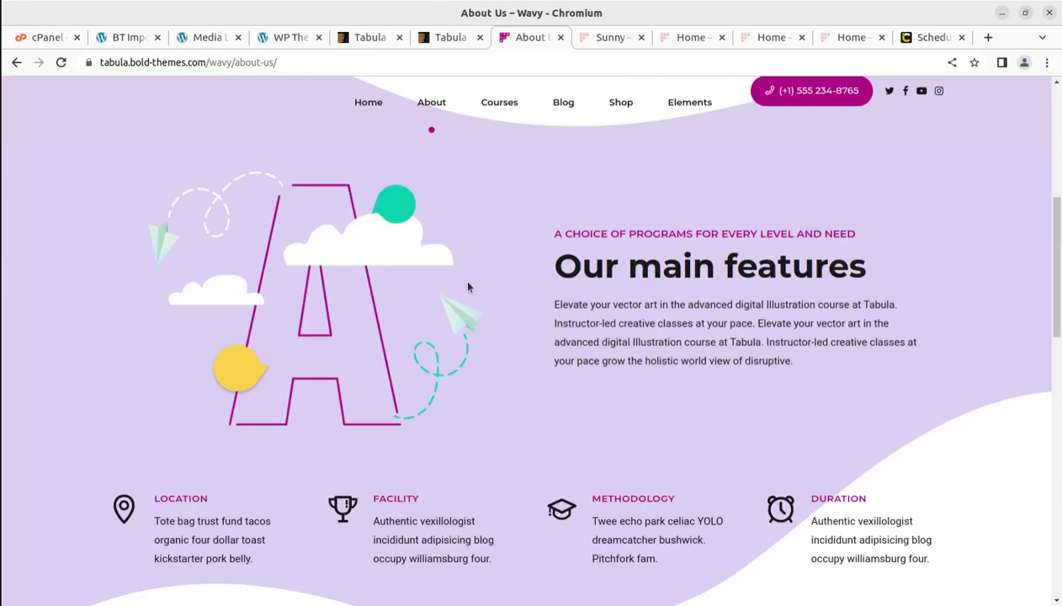
pyautogui.scroll(-5, 441, 255)
pyautogui.scroll(-10, 441, 255)
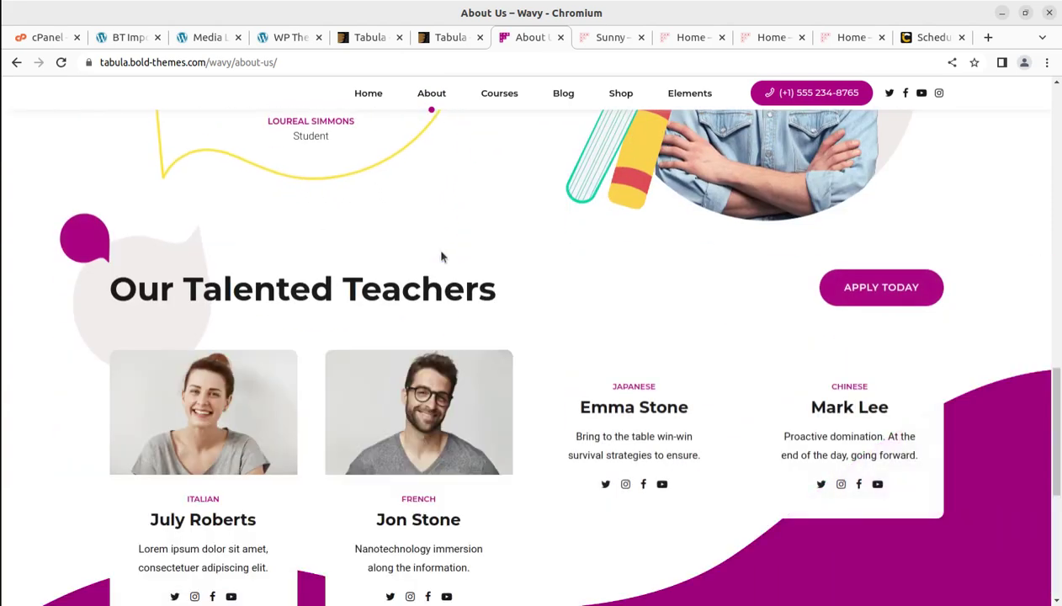
pyautogui.scroll(-5, 441, 257)
pyautogui.scroll(15, 443, 257)
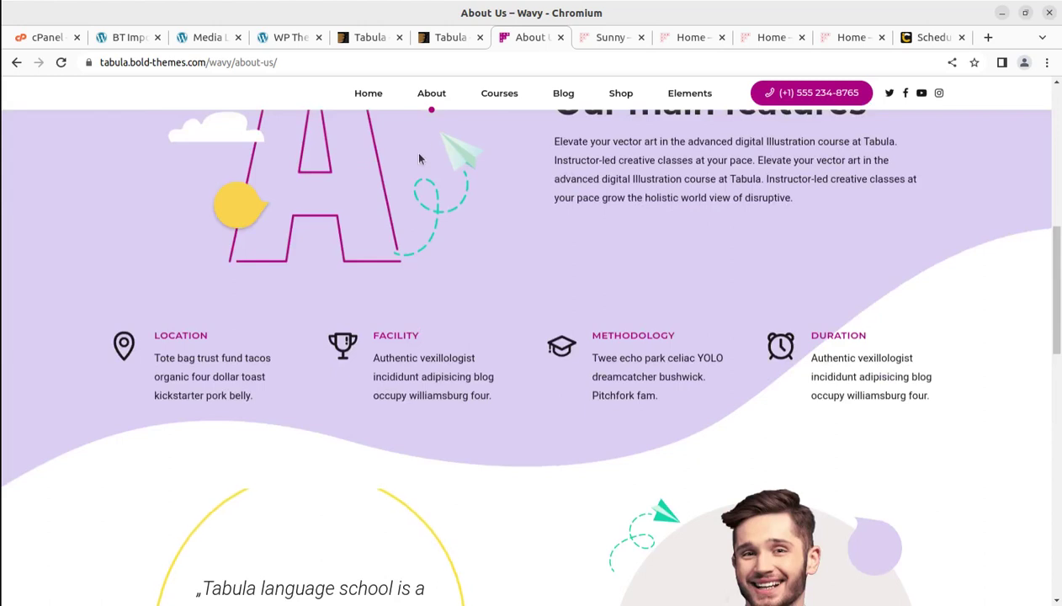
# Step: View the About Me, Our Team and History pages of the Wavy demo one after another
pyautogui.moveTo(434, 98)
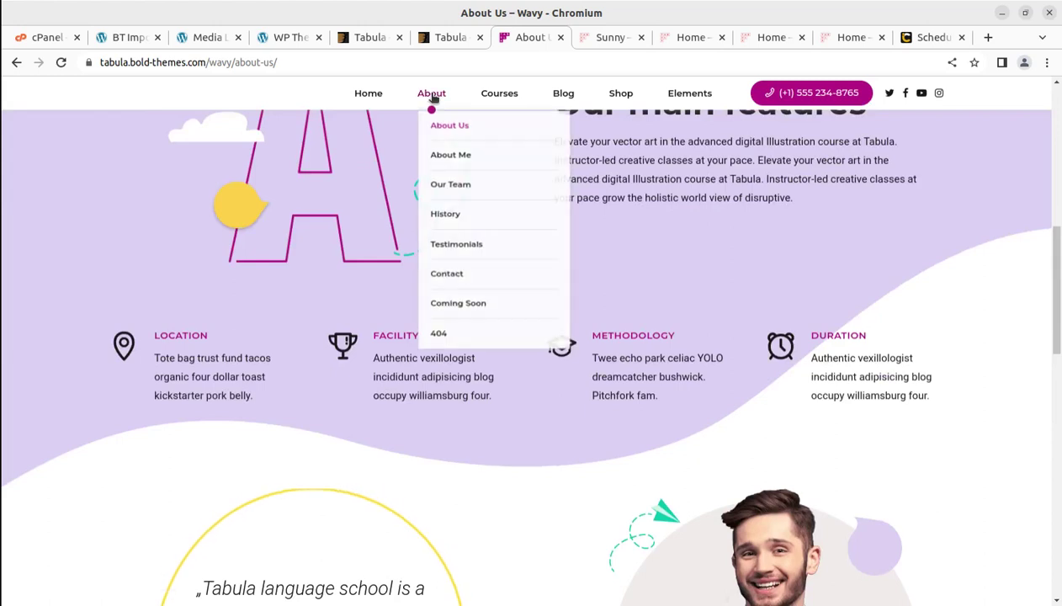
pyautogui.click(438, 157)
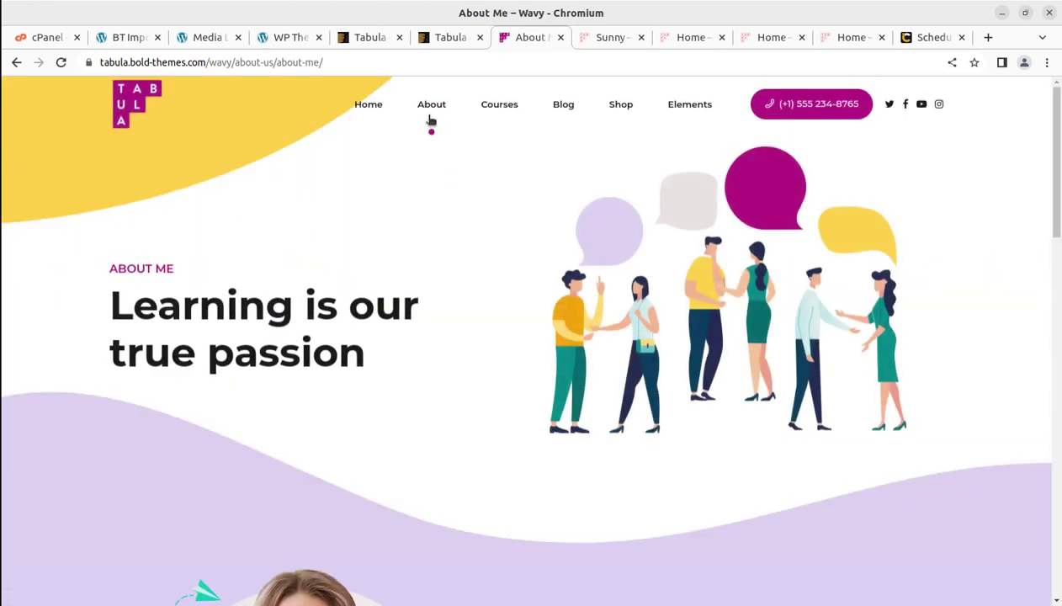
pyautogui.moveTo(433, 131)
pyautogui.click(451, 207)
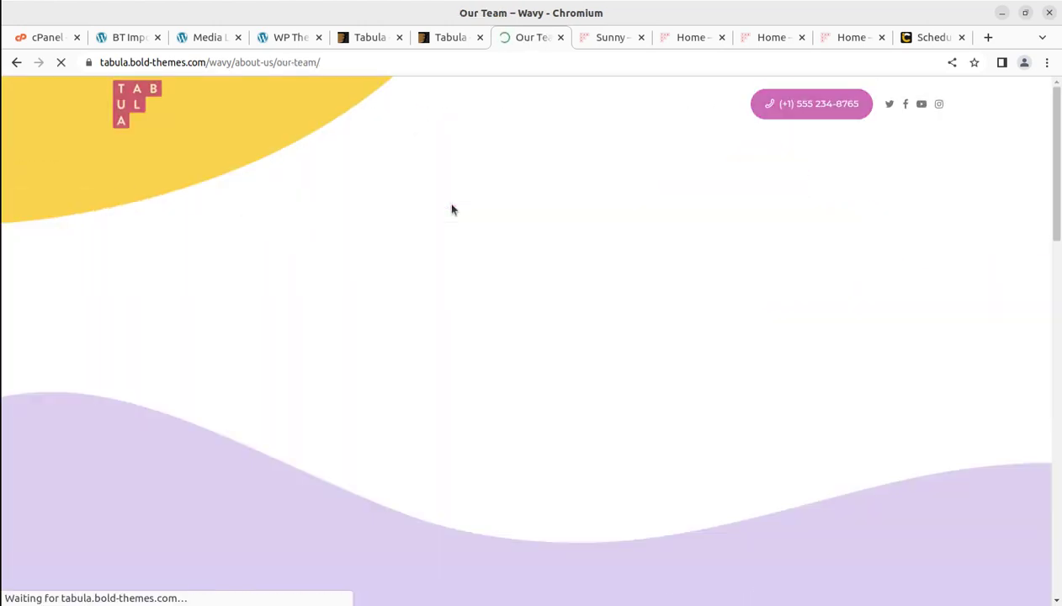
pyautogui.moveTo(439, 132)
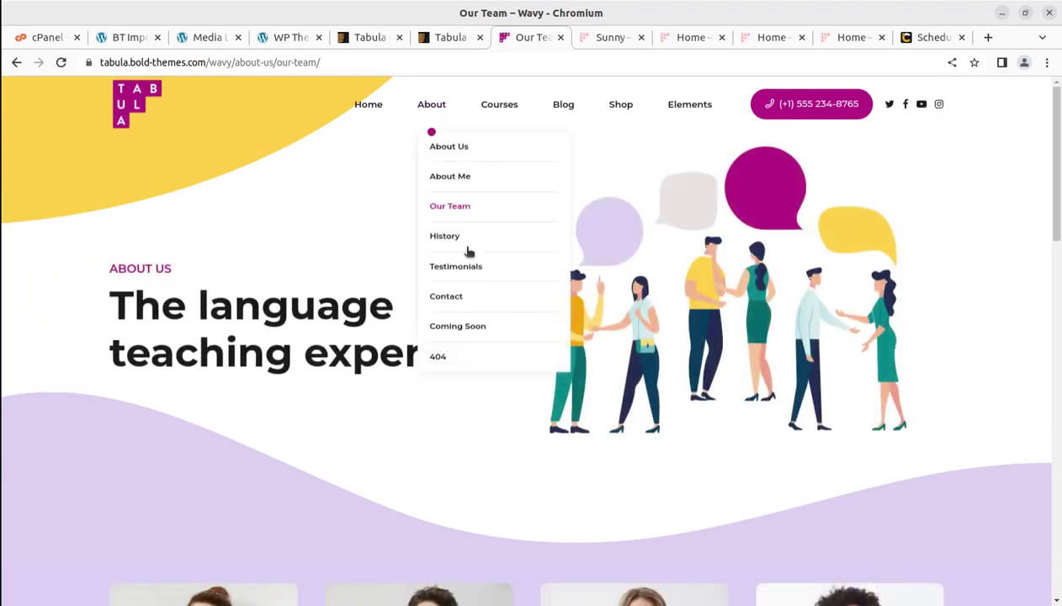
pyautogui.click(446, 238)
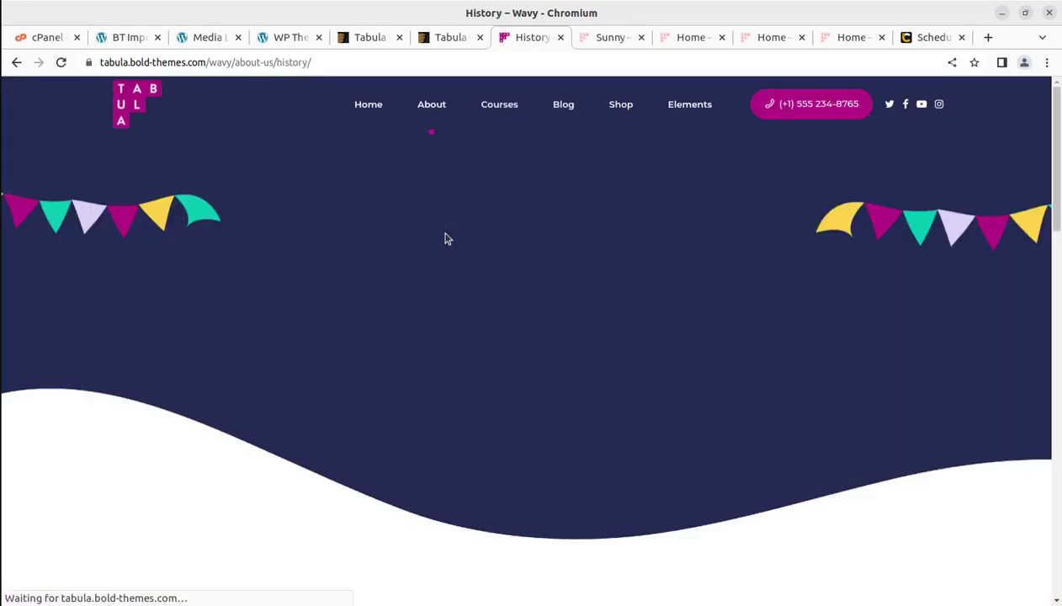
# Step: Open the Testimonials page and the Contact page of the Wavy demo one after the other
pyautogui.scroll(-5, 455, 252)
pyautogui.moveTo(431, 92)
pyautogui.click(437, 251)
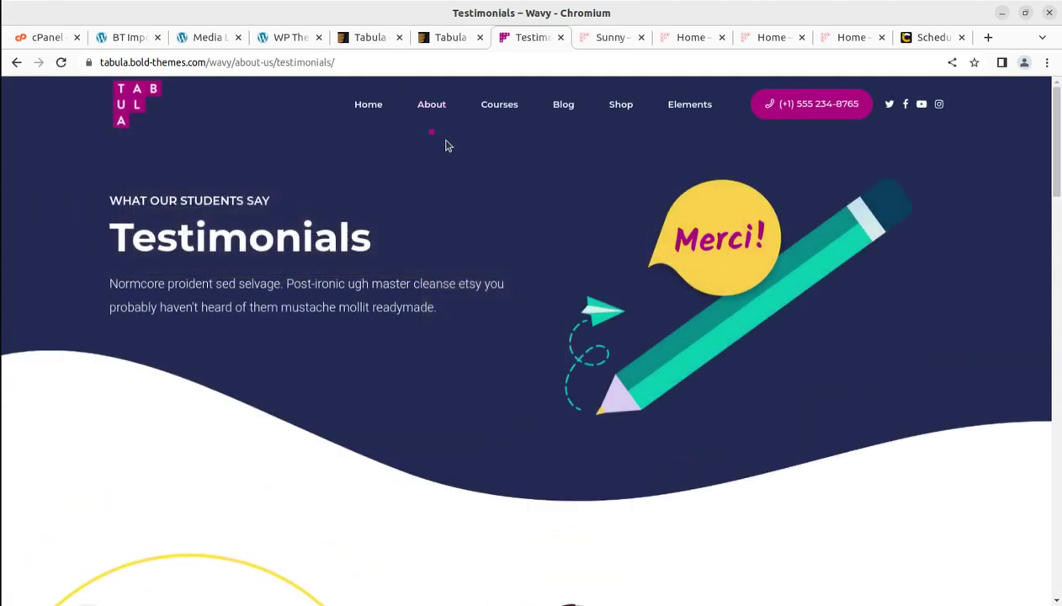
pyautogui.moveTo(439, 116)
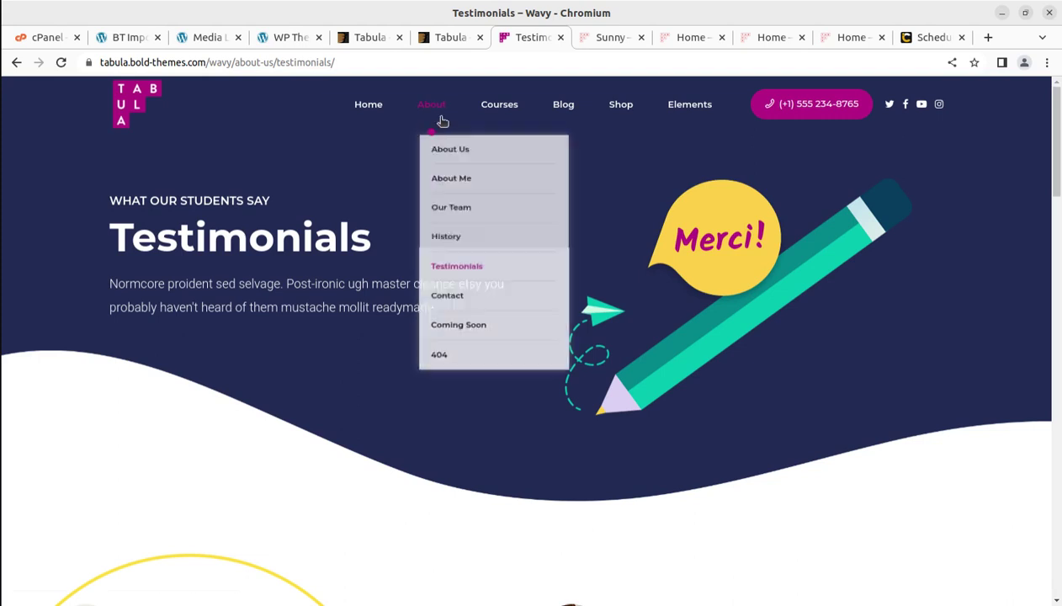
pyautogui.click(449, 300)
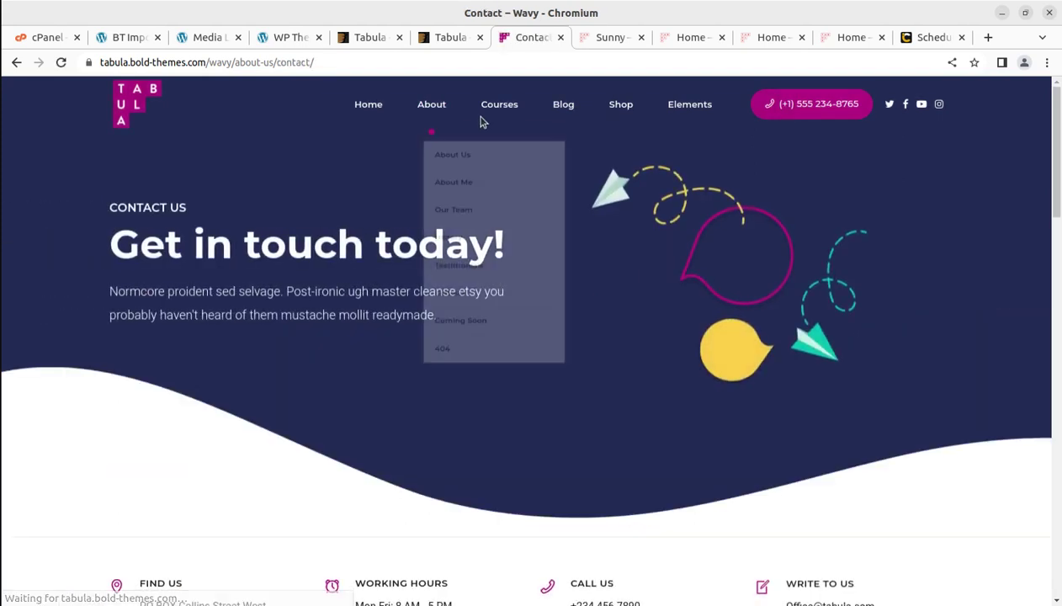
# Step: View the Wavy demo's Courses page and look through its Single Course page down to the Beginner level section
pyautogui.moveTo(497, 107)
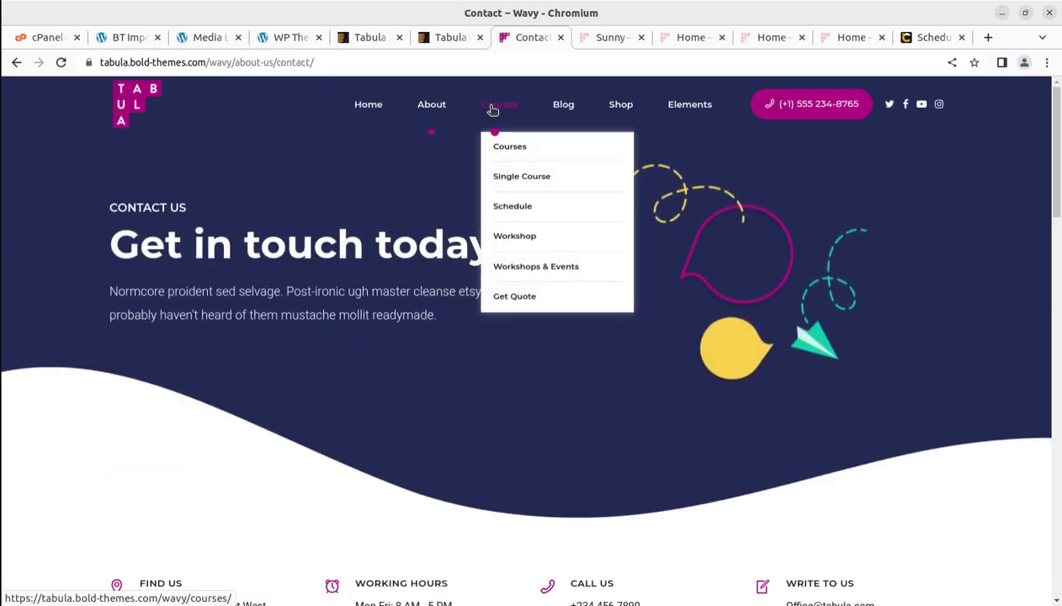
pyautogui.click(497, 152)
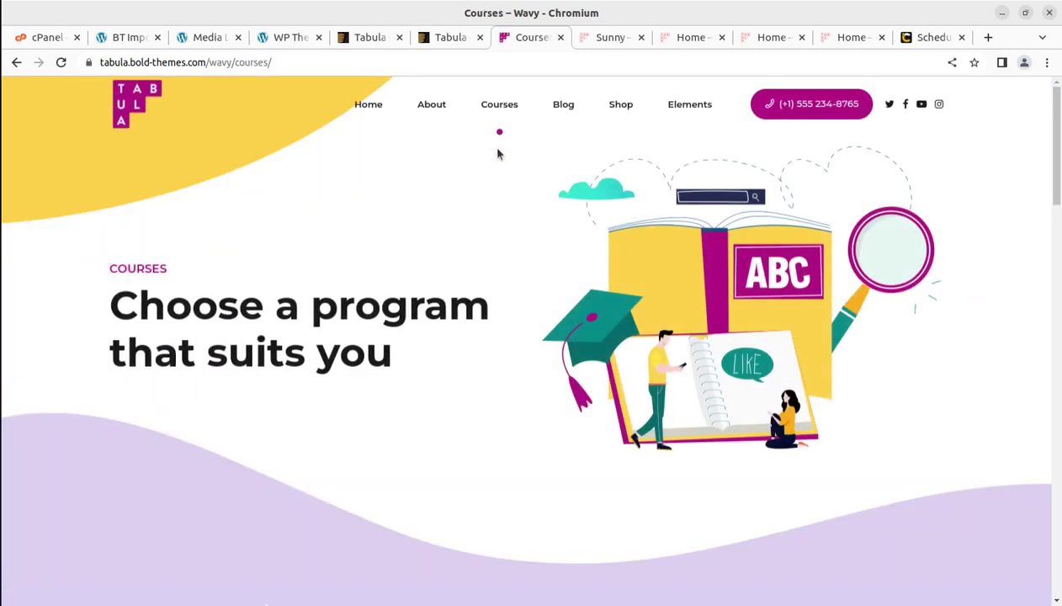
pyautogui.moveTo(499, 128)
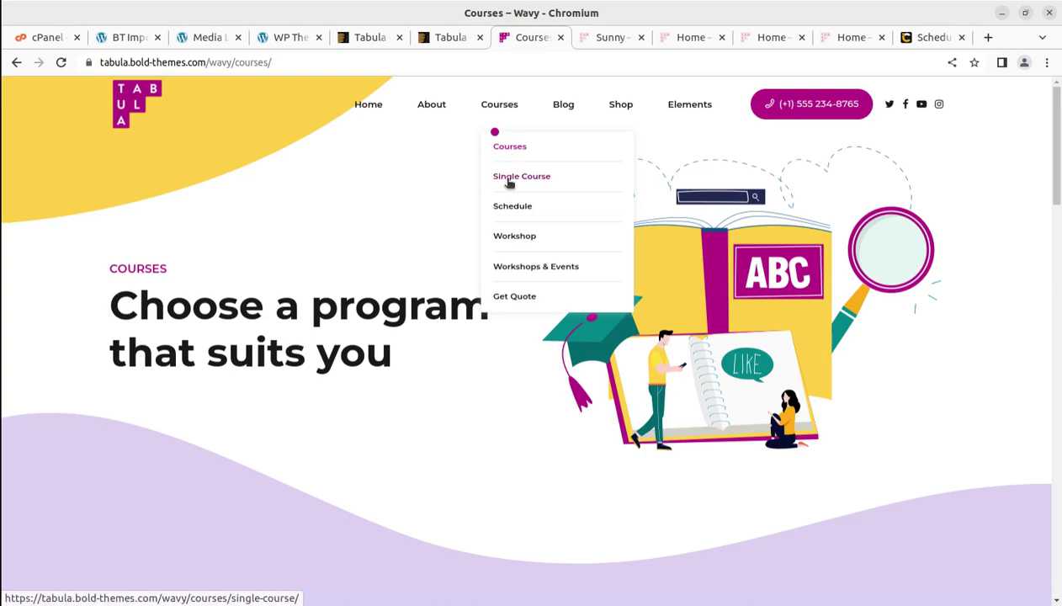
pyautogui.click(507, 181)
pyautogui.scroll(-2, 555, 368)
pyautogui.scroll(-5, 556, 369)
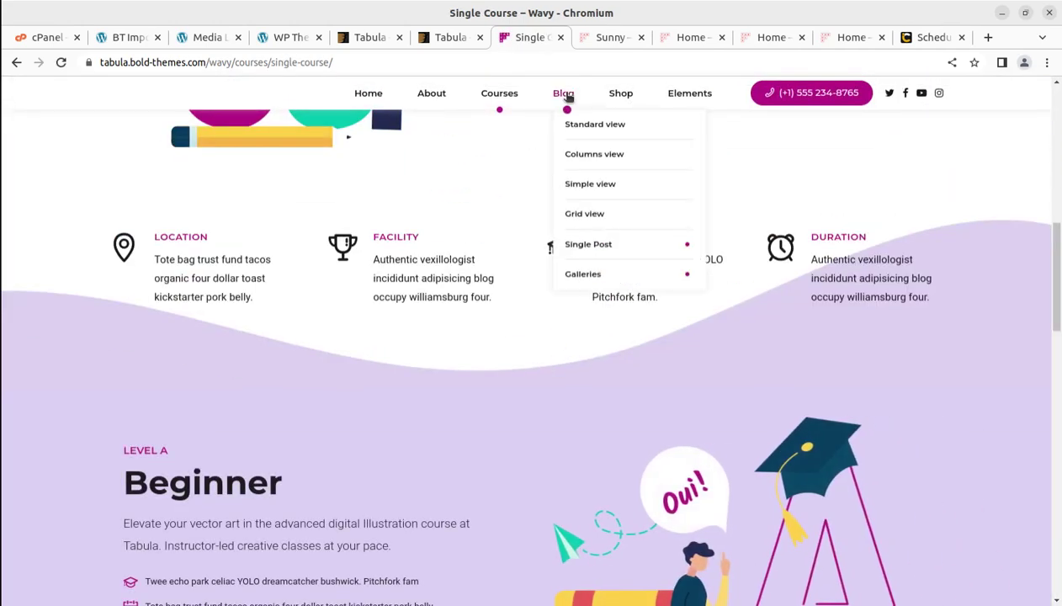
# Step: View the Wavy demo's Products shop page and return to its homepage to look over the available home layouts
pyautogui.moveTo(620, 99)
pyautogui.click(631, 127)
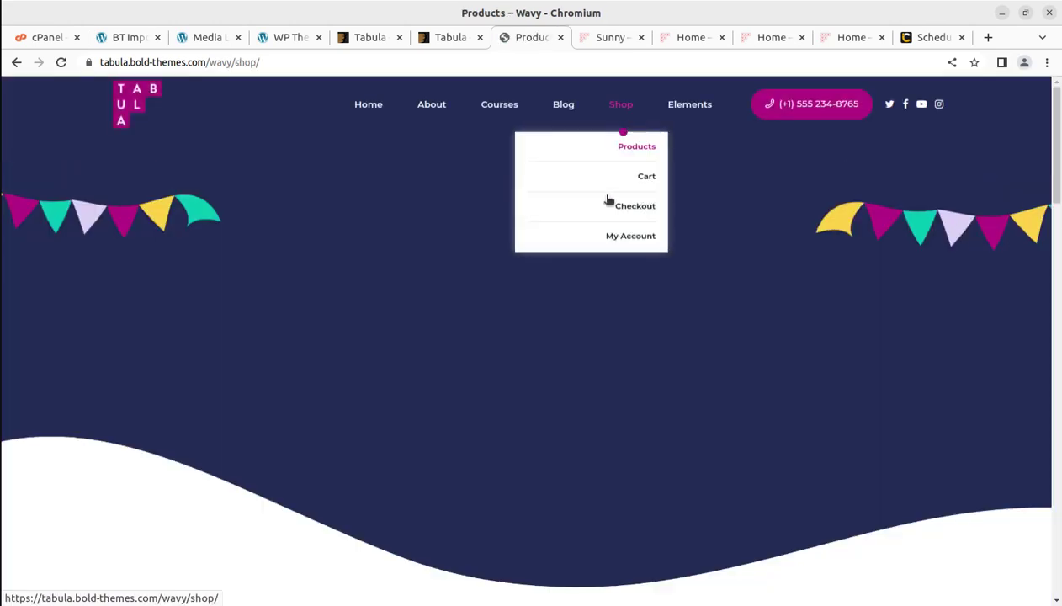
pyautogui.moveTo(691, 108)
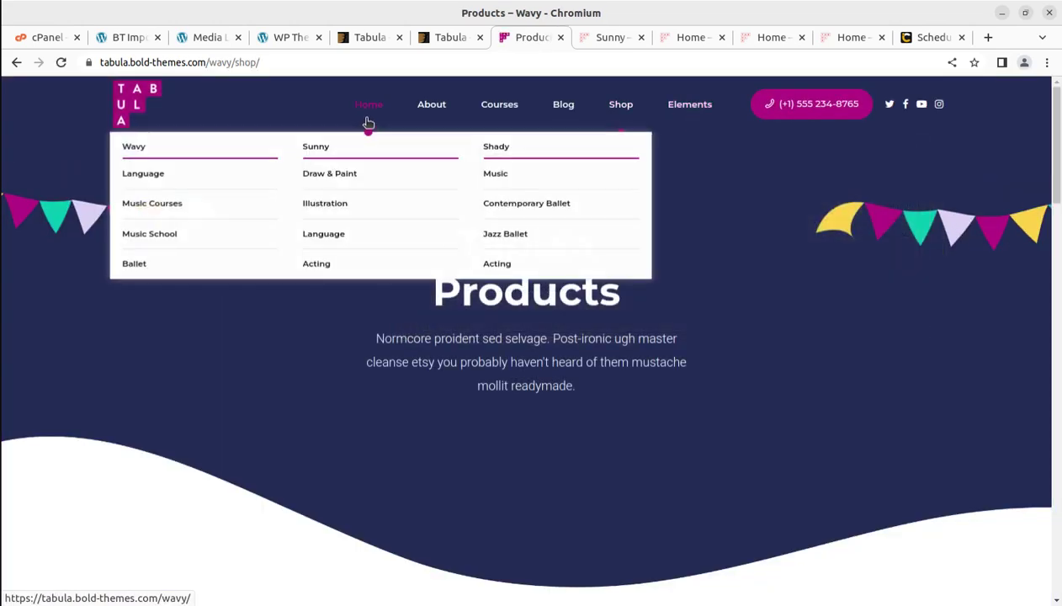
pyautogui.click(370, 104)
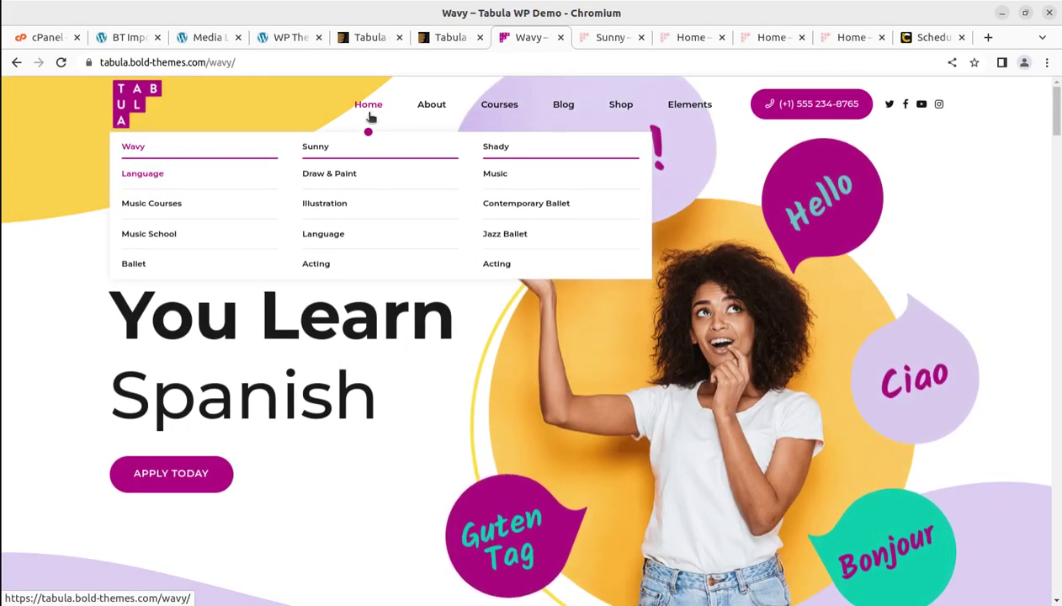
pyautogui.moveTo(382, 107)
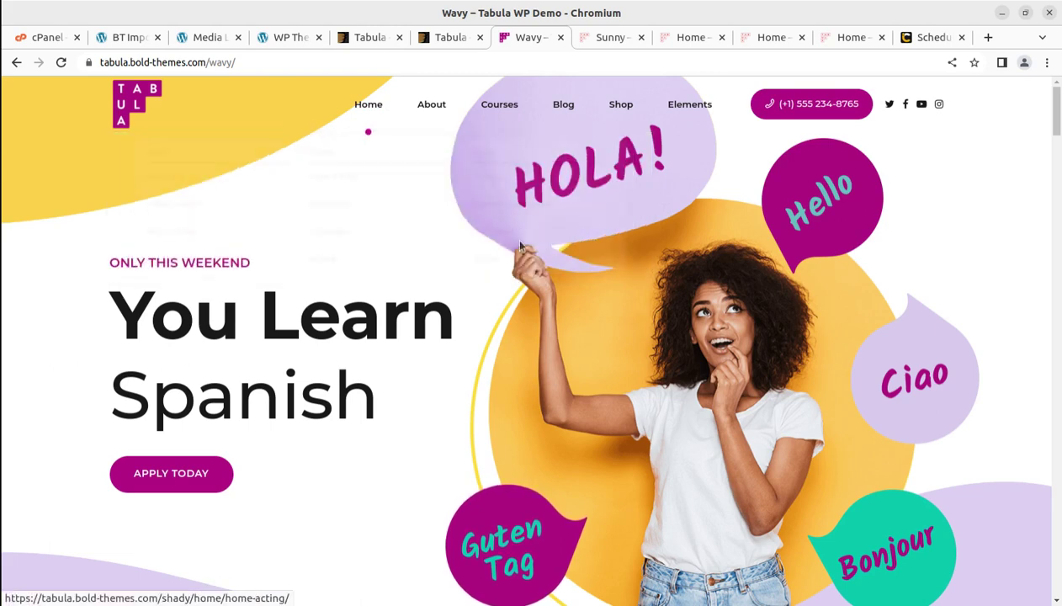
pyautogui.moveTo(368, 124)
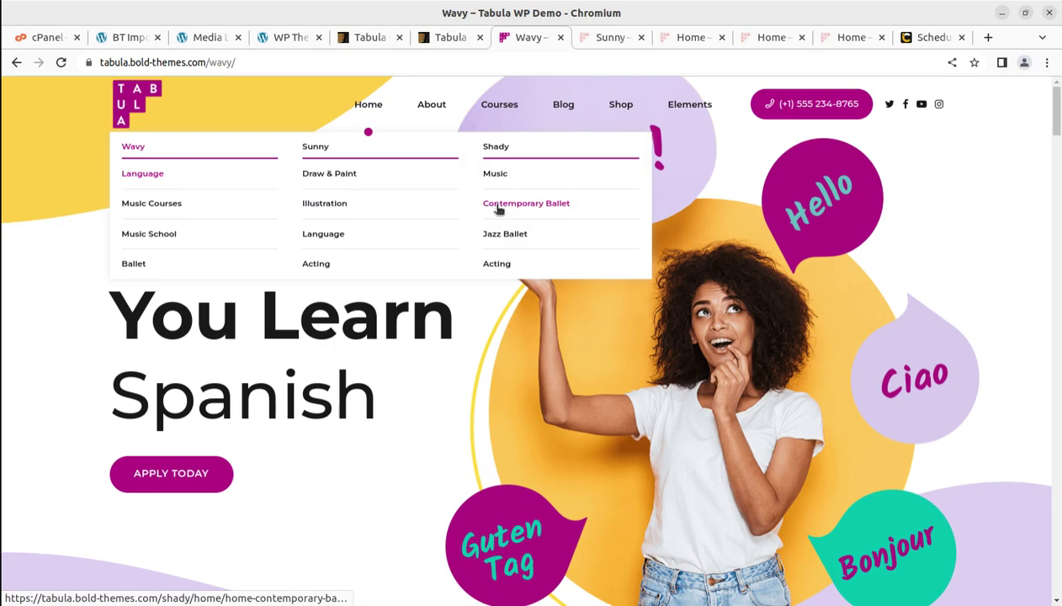
# Step: Reload the WordPress Media Library and look through the images imported so far
pyautogui.click(202, 38)
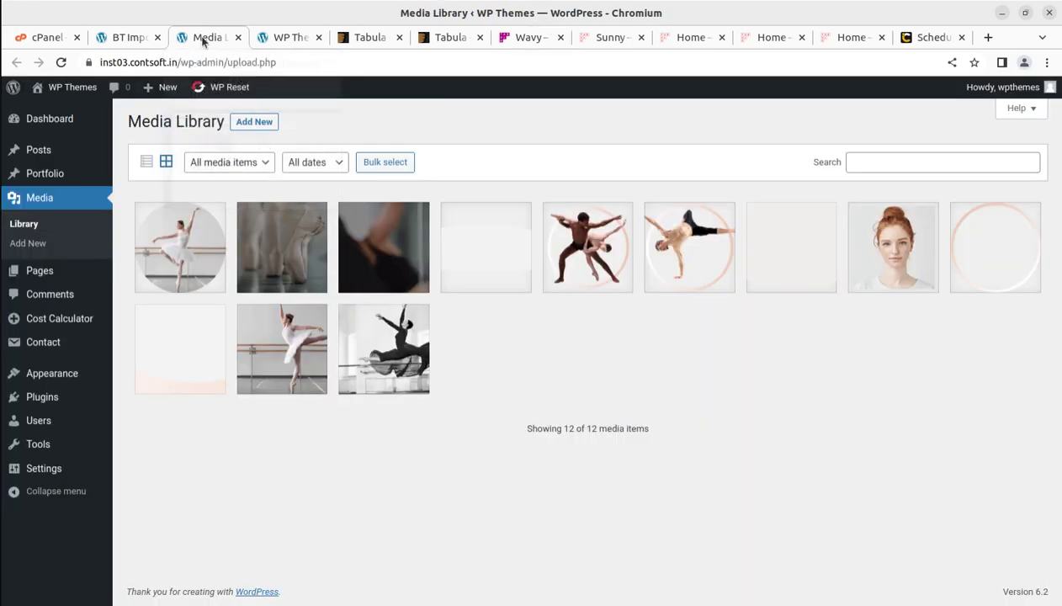
pyautogui.click(60, 64)
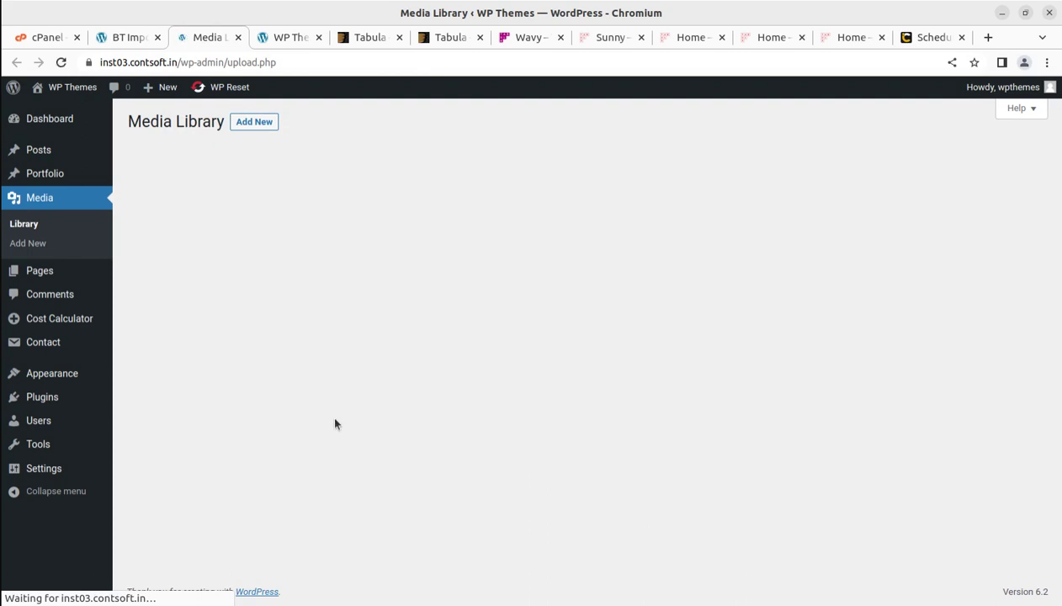
pyautogui.scroll(-5, 410, 408)
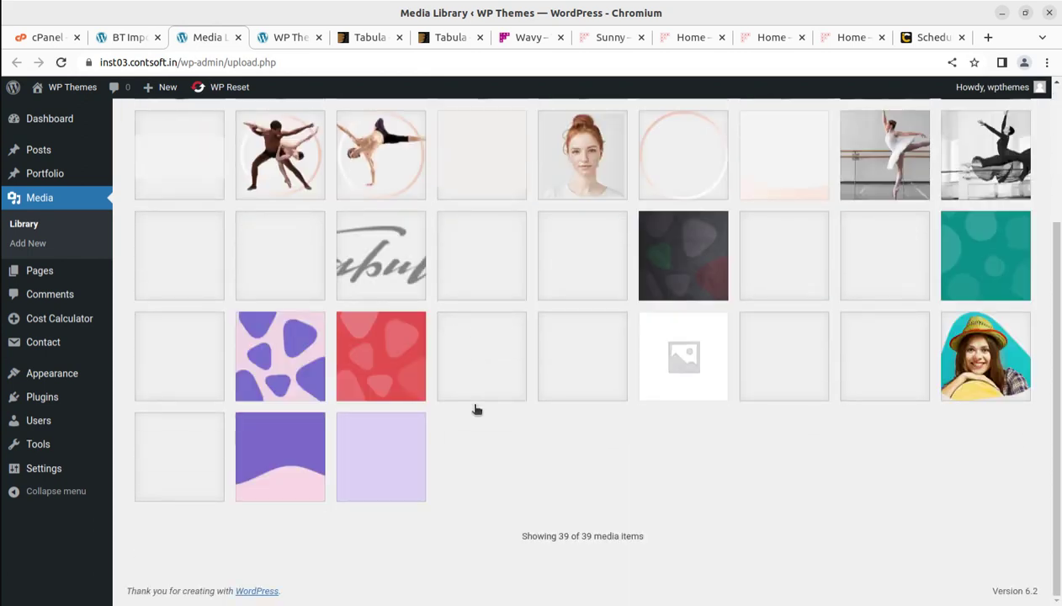
# Step: Check the BoldThemes Import status, then reload the Media Library and load more items to review the imported media
pyautogui.click(125, 37)
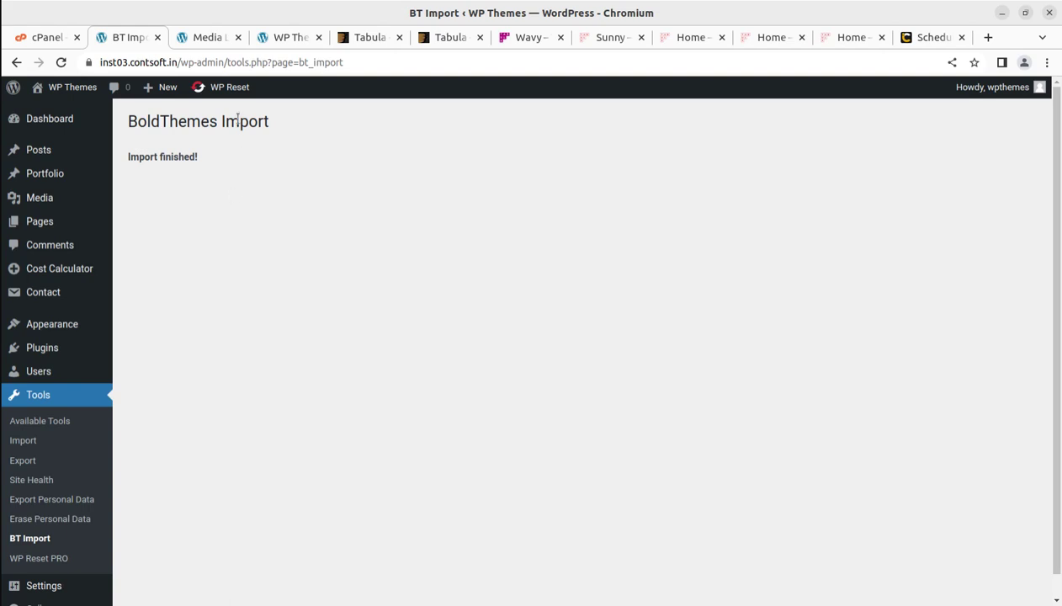
pyautogui.click(202, 38)
pyautogui.click(64, 63)
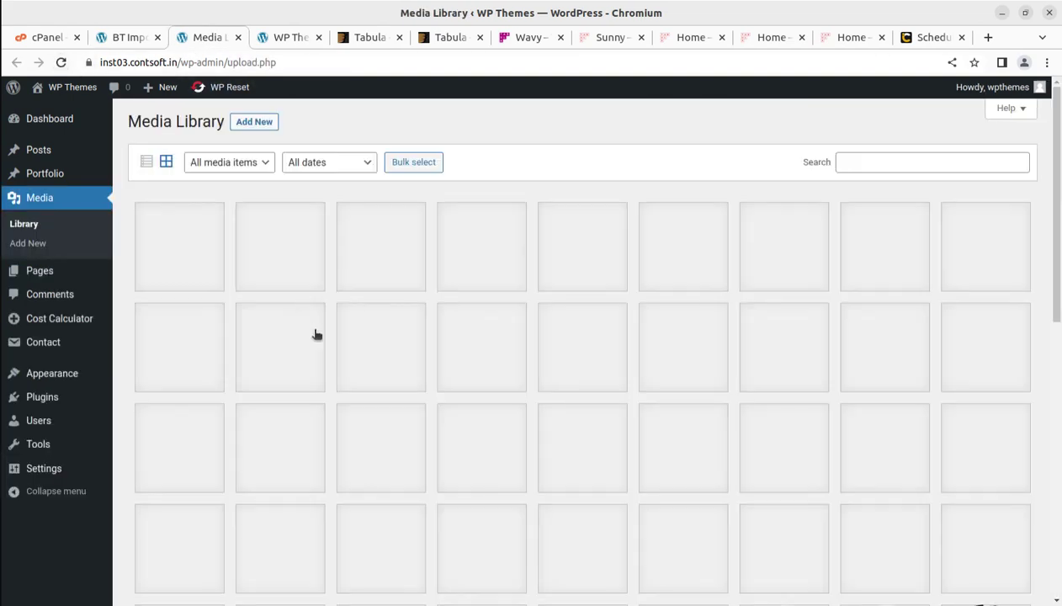
pyautogui.scroll(-7, 352, 344)
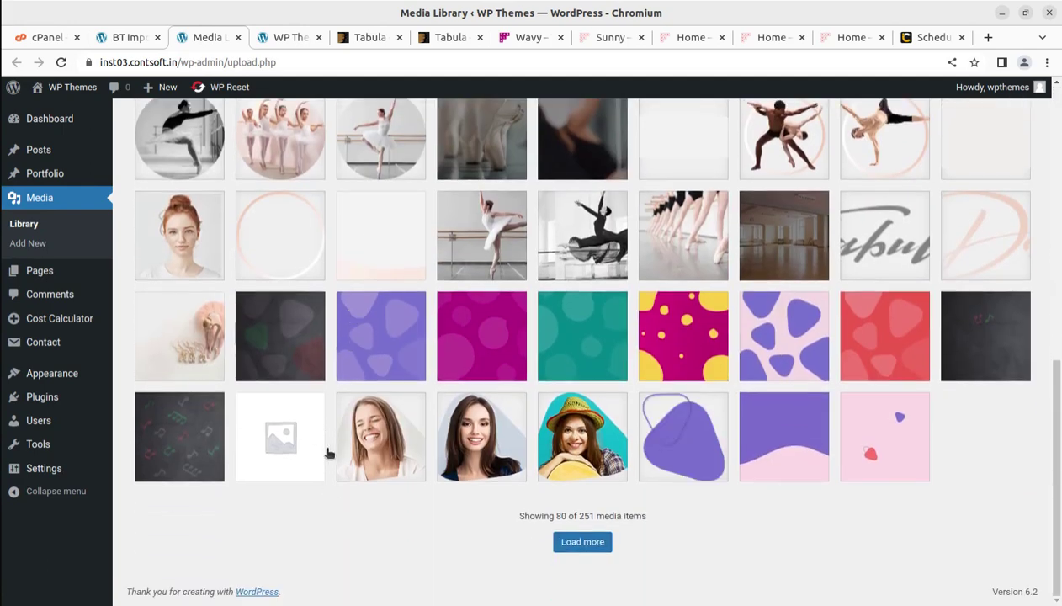
pyautogui.click(580, 542)
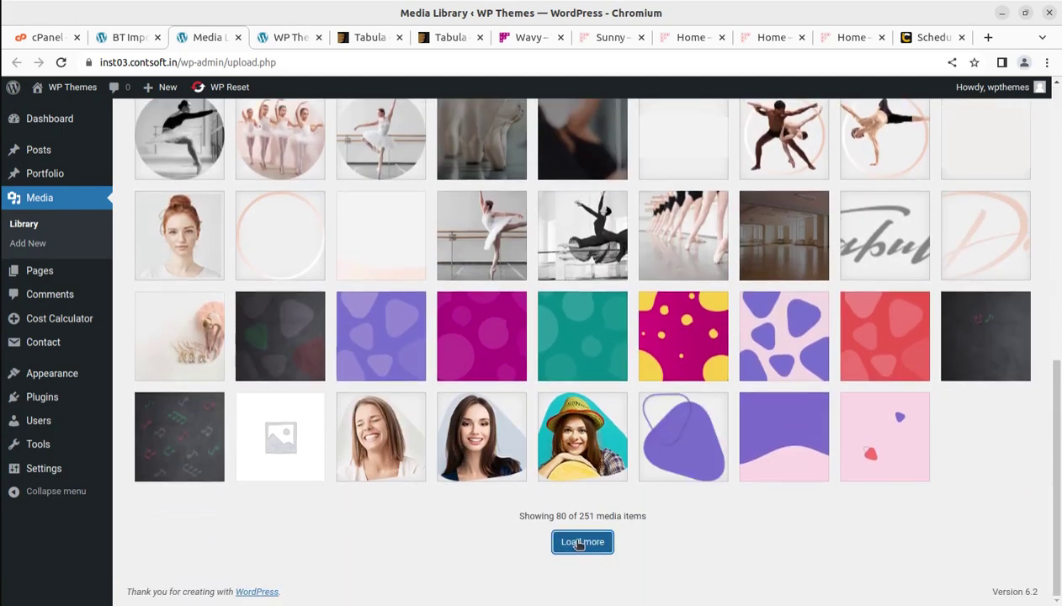
pyautogui.scroll(-5, 399, 421)
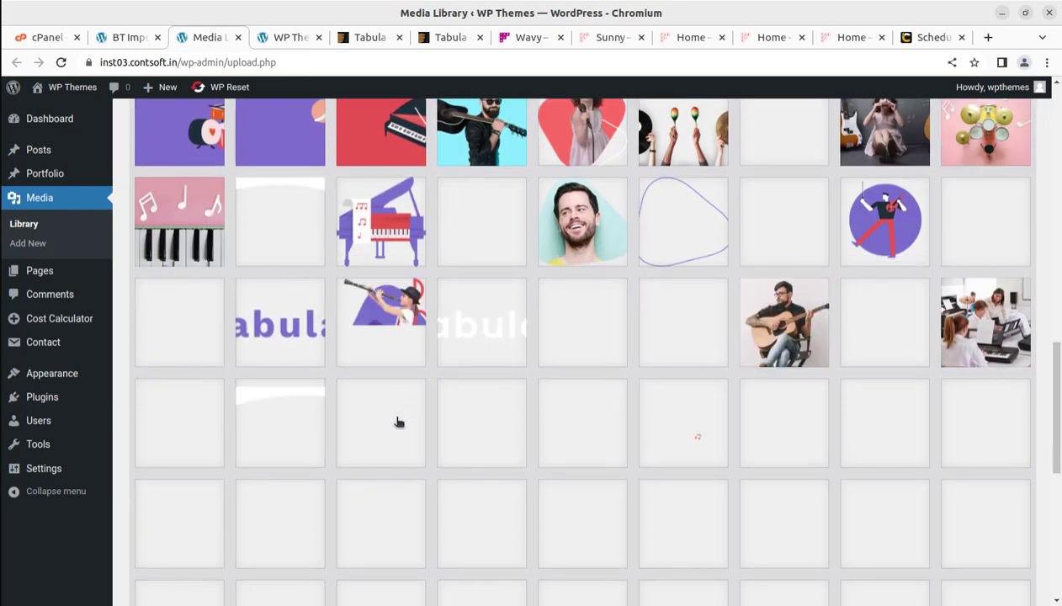
pyautogui.scroll(-1, 286, 338)
pyautogui.scroll(-3, 407, 351)
pyautogui.scroll(-2, 421, 383)
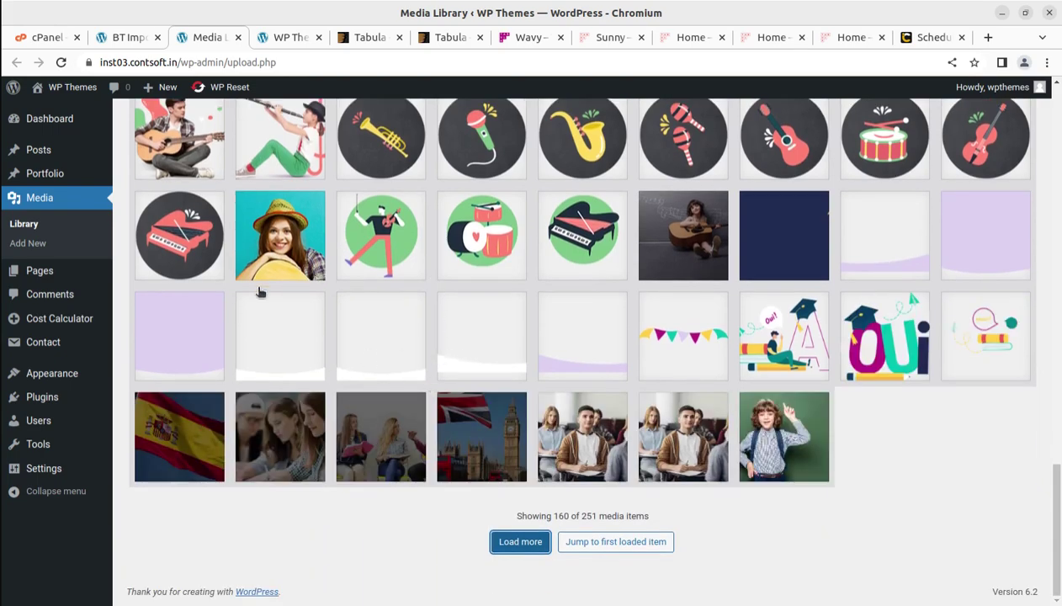
pyautogui.scroll(4, 299, 294)
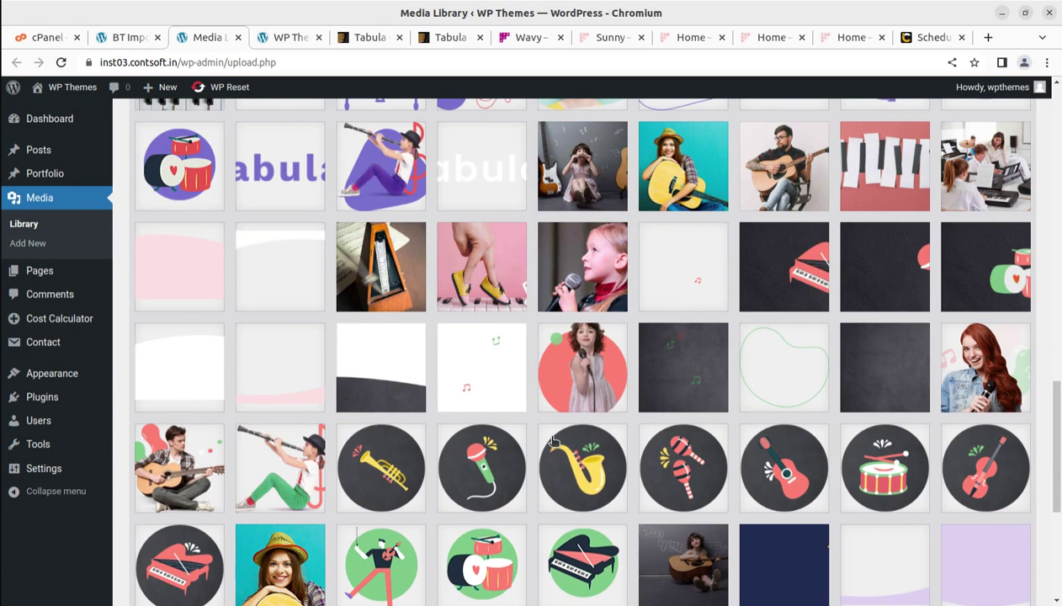
# Step: Open the imported WP Themes site's homepage and hide the page builder's edit mode
pyautogui.click(288, 37)
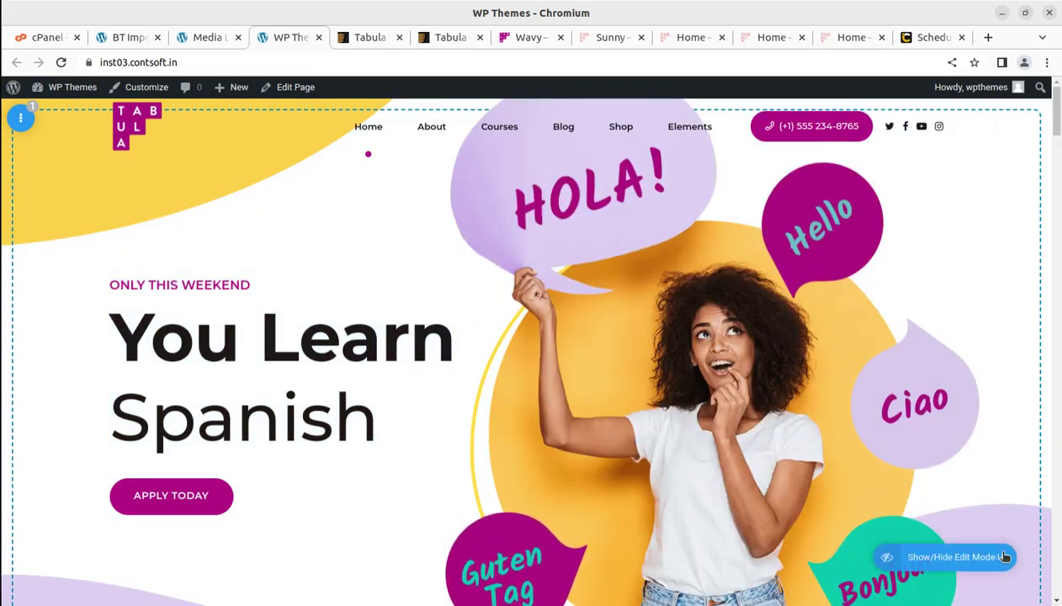
pyautogui.click(894, 561)
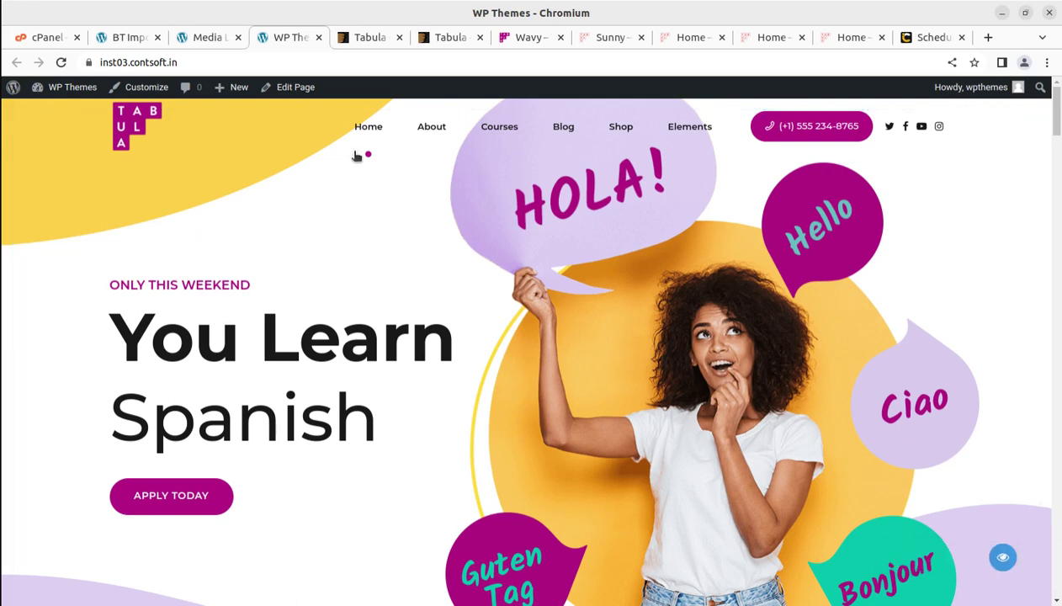
# Step: Open the imported Music Courses home layout and look at its hero and feature sections
pyautogui.moveTo(364, 143)
pyautogui.moveTo(418, 149)
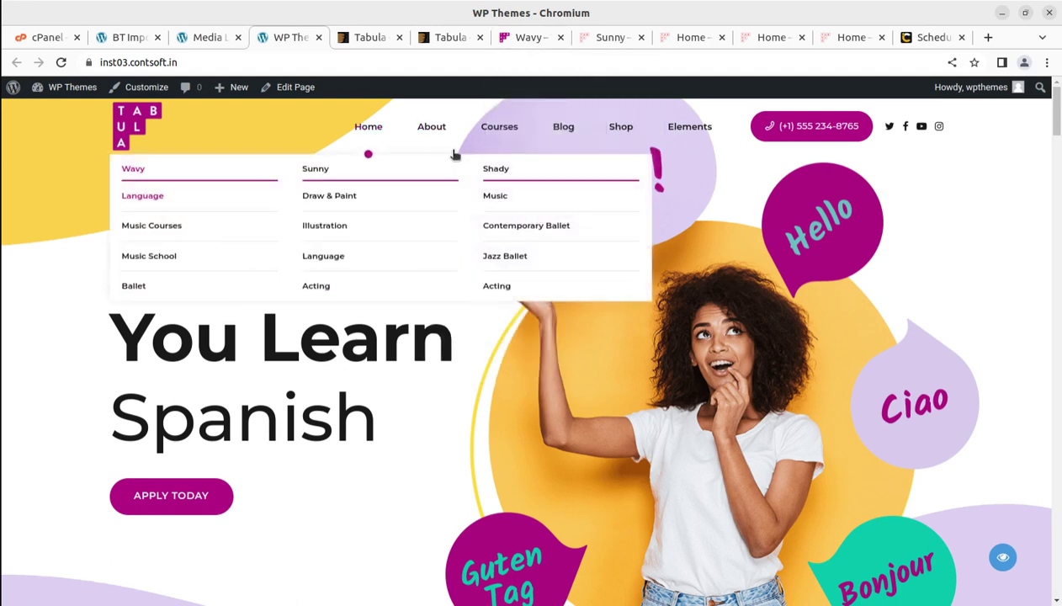
pyautogui.click(145, 225)
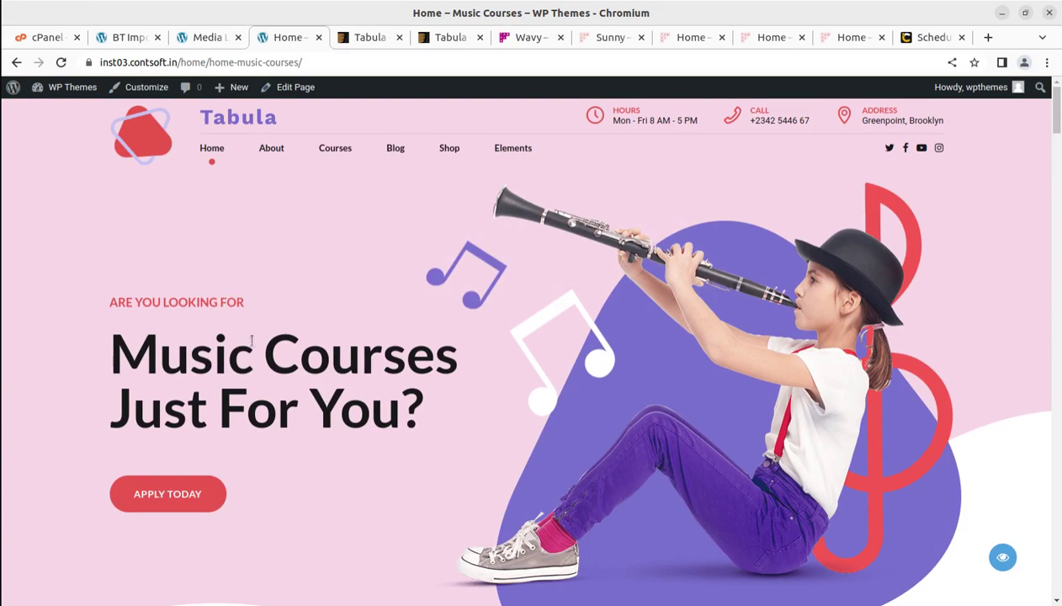
pyautogui.scroll(-7, 288, 337)
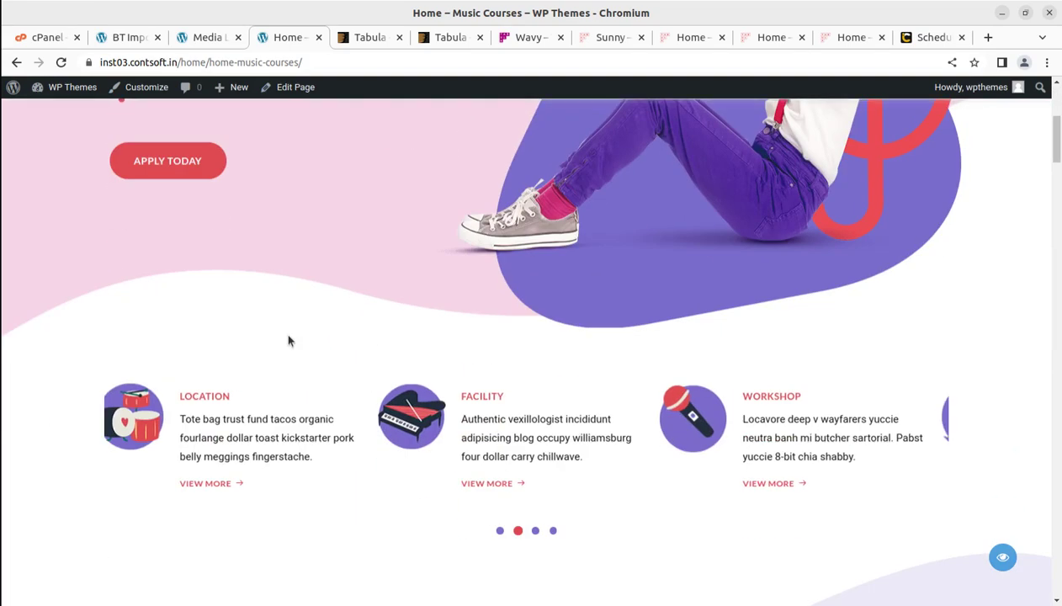
pyautogui.scroll(7, 288, 337)
# Step: Open the imported Music School home layout and look at its hero and feature sections
pyautogui.moveTo(212, 148)
pyautogui.click(239, 274)
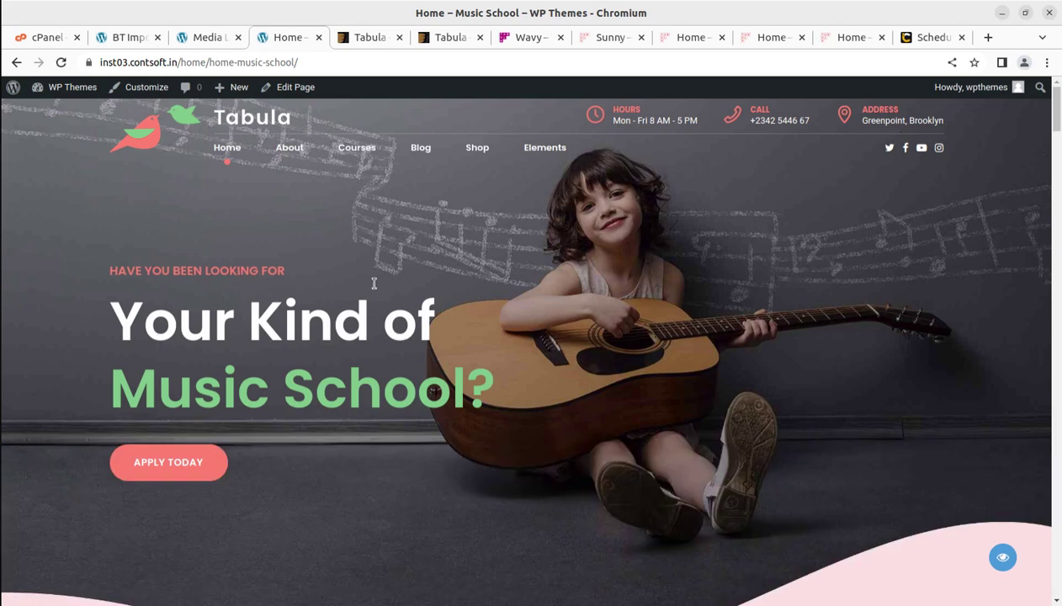
pyautogui.scroll(-5, 359, 284)
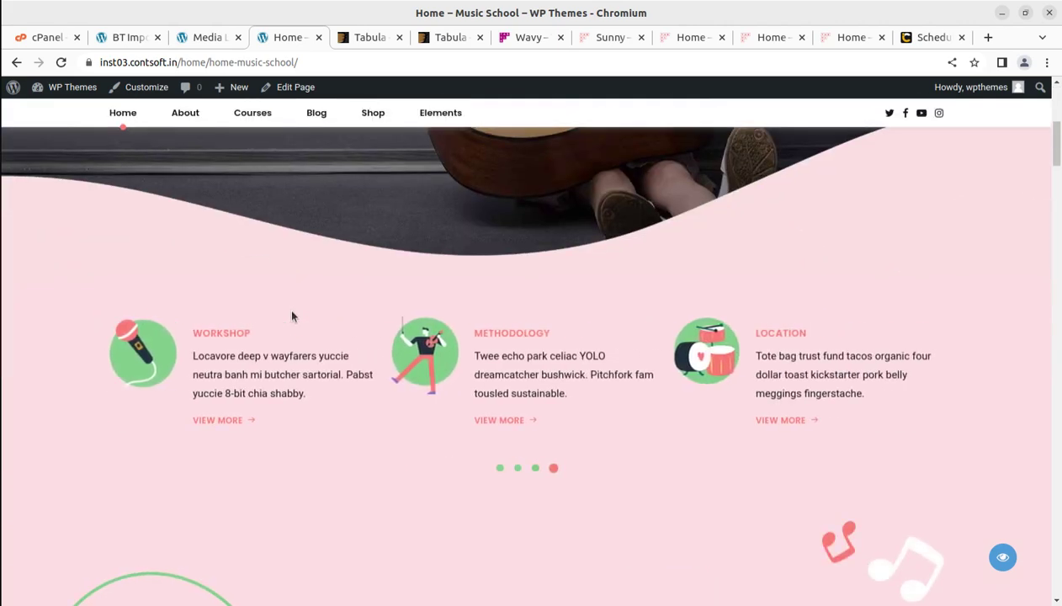
pyautogui.scroll(5, 279, 305)
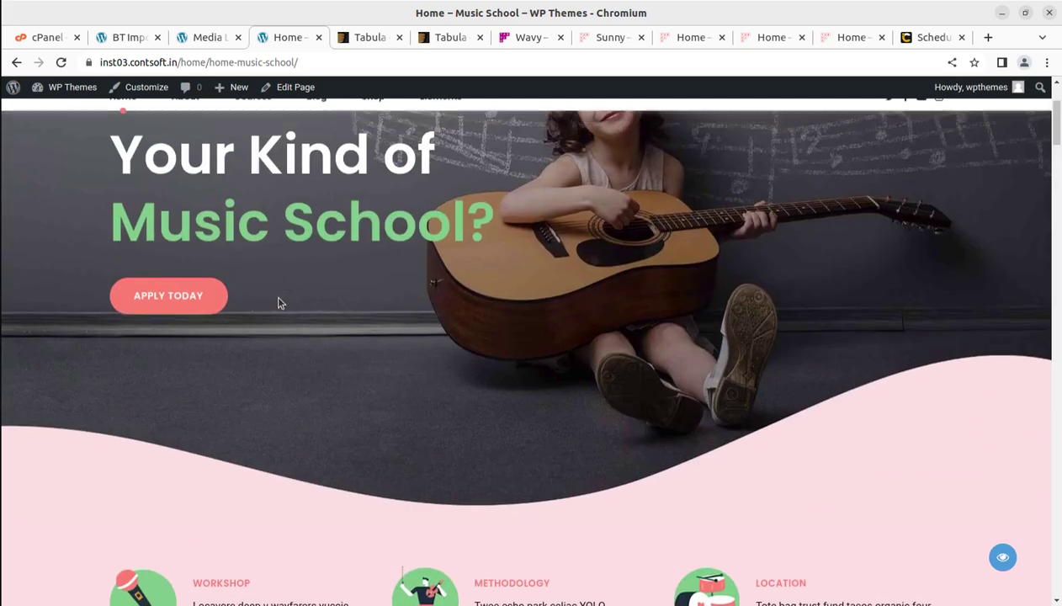
# Step: Open the imported Ballet home layout and examine it from the hero through the Dance Academy section to Our Classes
pyautogui.moveTo(227, 147)
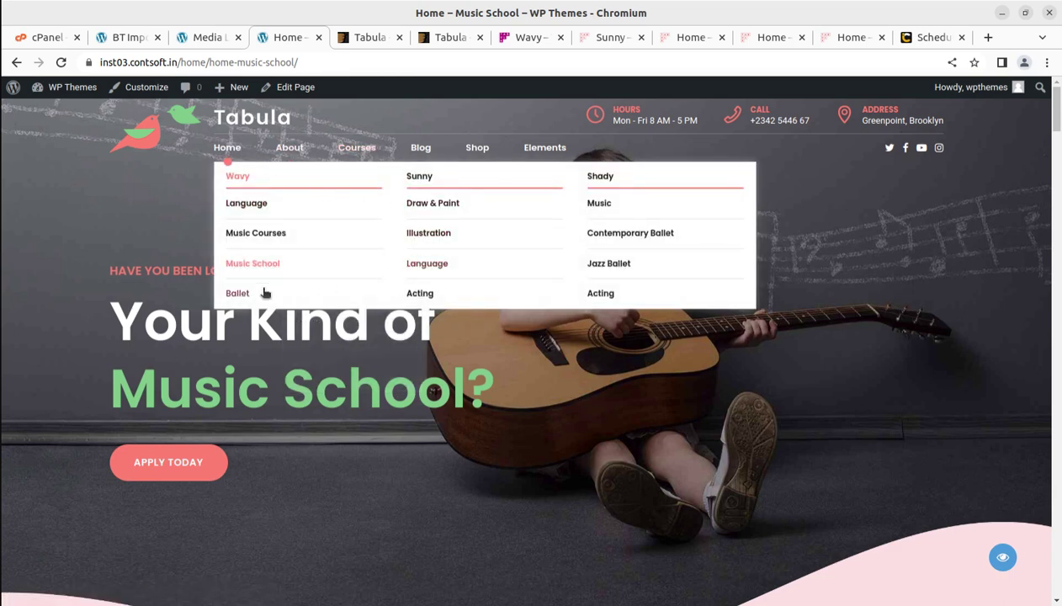
pyautogui.click(237, 301)
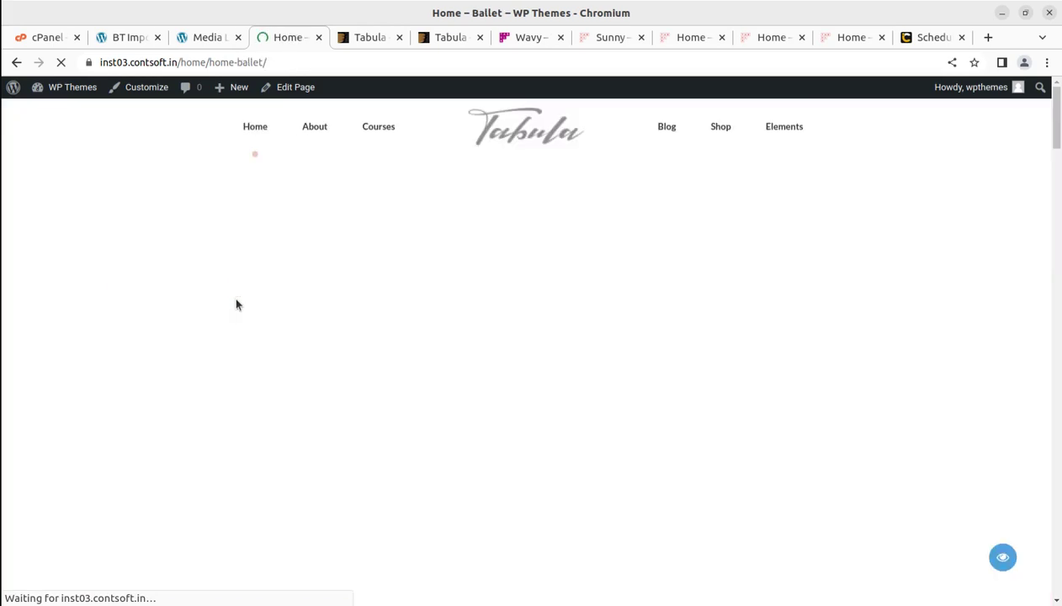
pyautogui.scroll(-2, 429, 308)
pyautogui.scroll(2, 429, 308)
pyautogui.scroll(-1, 430, 308)
pyautogui.scroll(4, 431, 318)
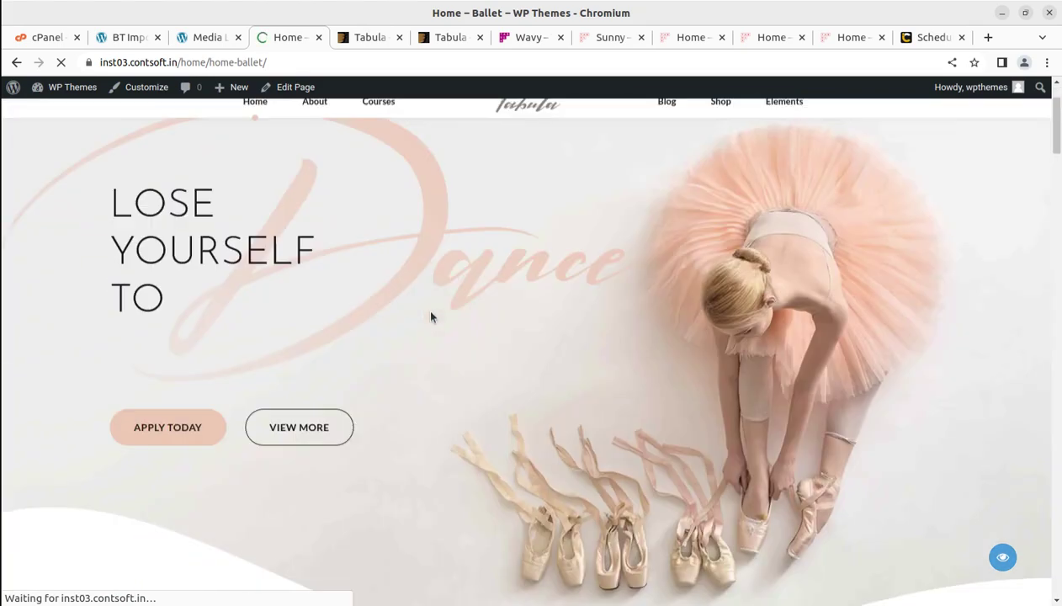
pyautogui.scroll(-5, 431, 317)
pyautogui.scroll(-4, 429, 324)
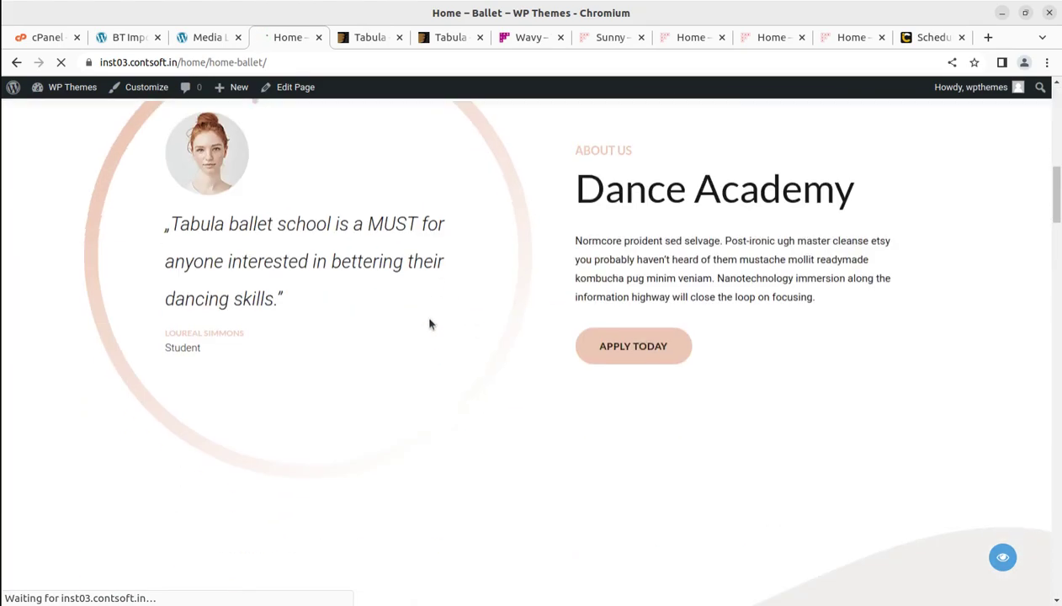
pyautogui.scroll(-6, 429, 325)
pyautogui.scroll(-3, 428, 327)
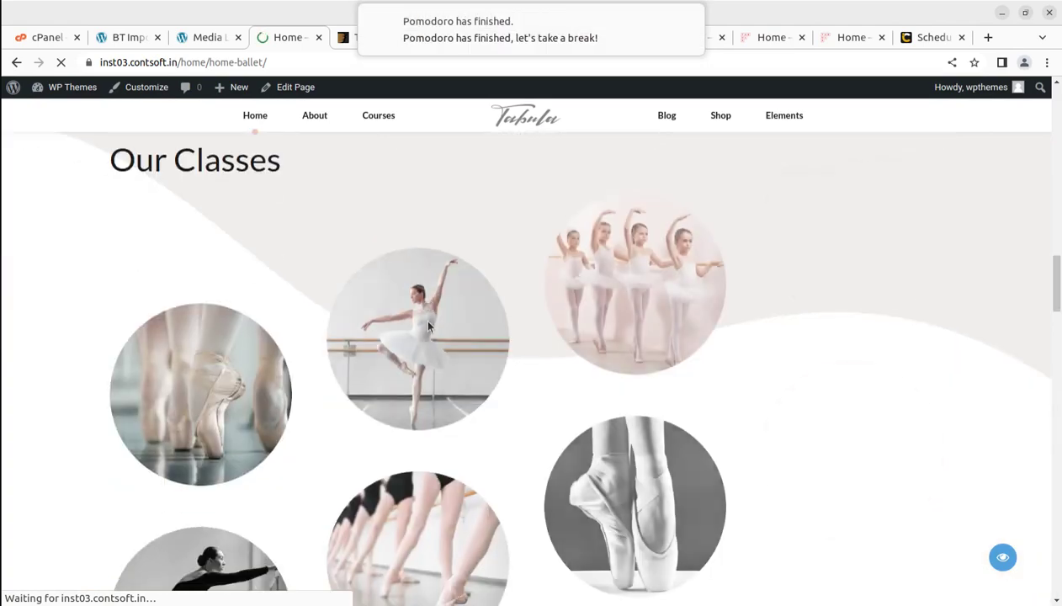
# Step: Dismiss the Pomodoro notification and review the Ballet home layout from Our Classes back up to its hero
pyautogui.click(688, 19)
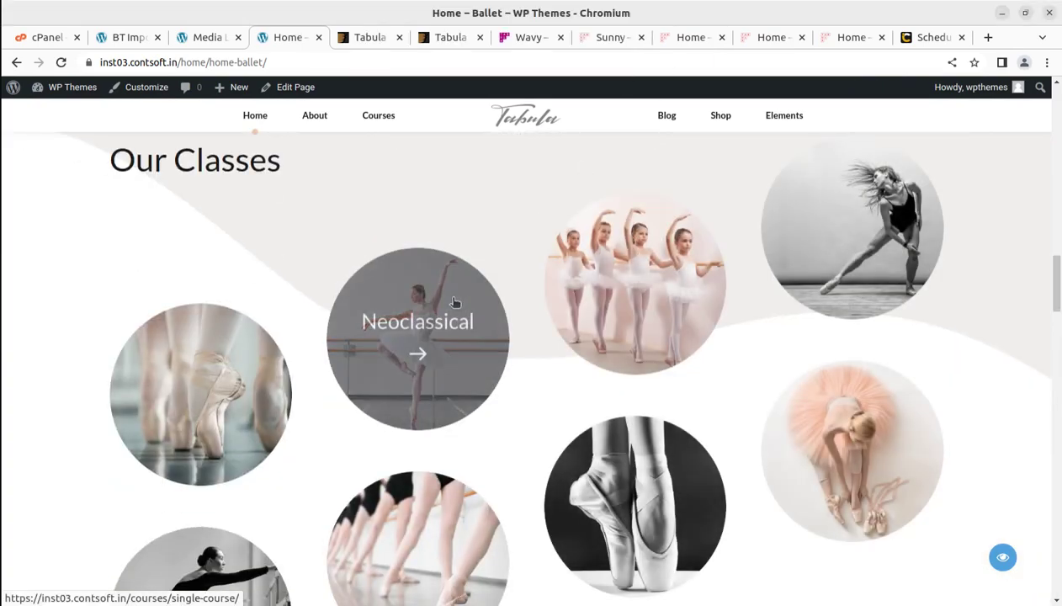
pyautogui.scroll(-2, 420, 337)
pyautogui.scroll(7, 455, 301)
pyautogui.scroll(5, 396, 245)
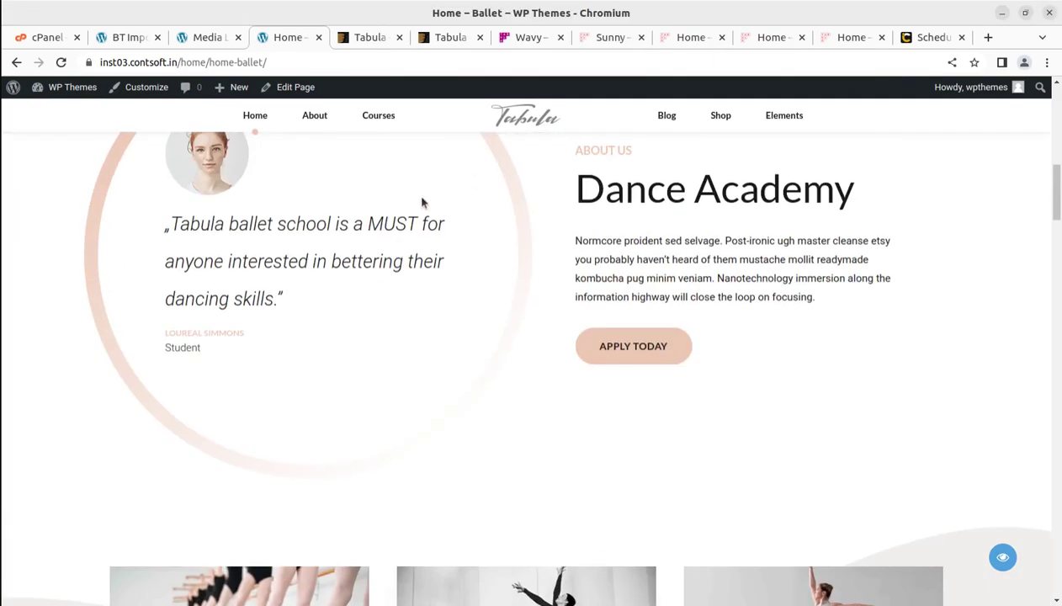
pyautogui.scroll(4, 470, 178)
pyautogui.moveTo(253, 119)
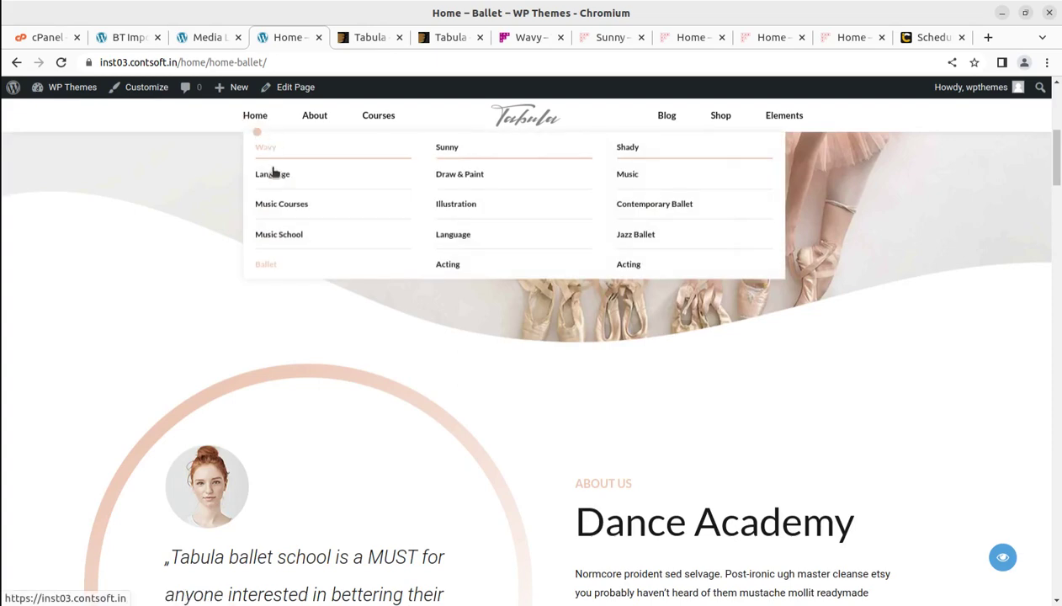
pyautogui.scroll(5, 273, 166)
pyautogui.scroll(1, 276, 172)
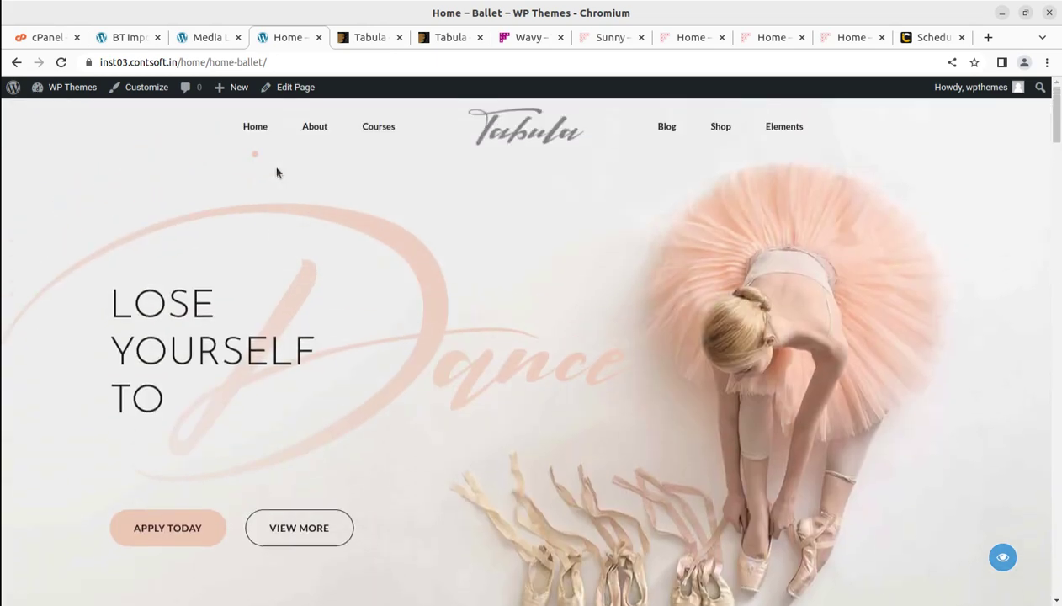
# Step: Return to the site's main homepage and show the page builder's edit mode
pyautogui.click(518, 140)
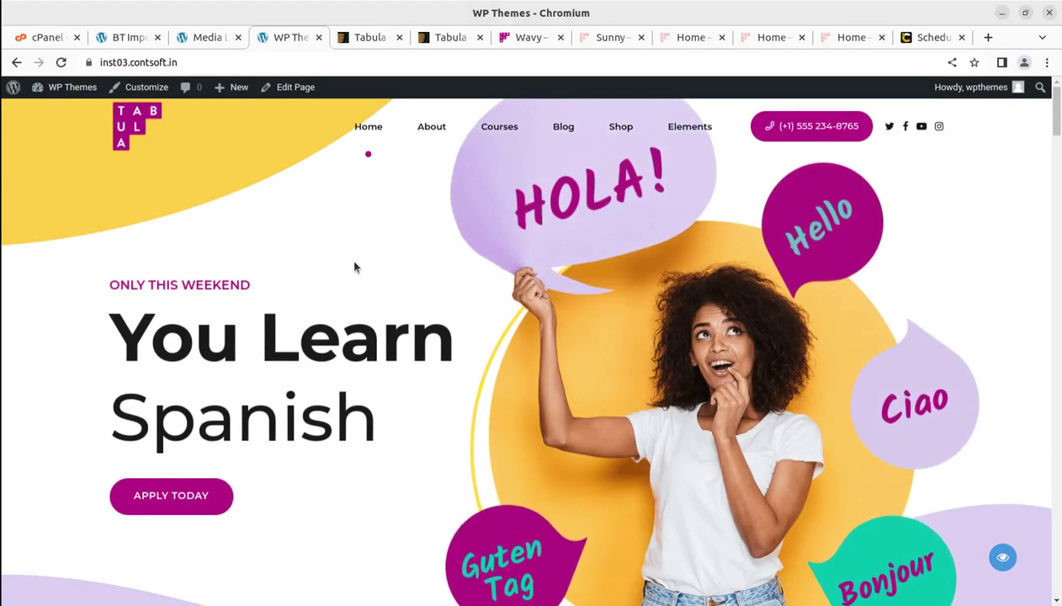
pyautogui.scroll(-3, 422, 317)
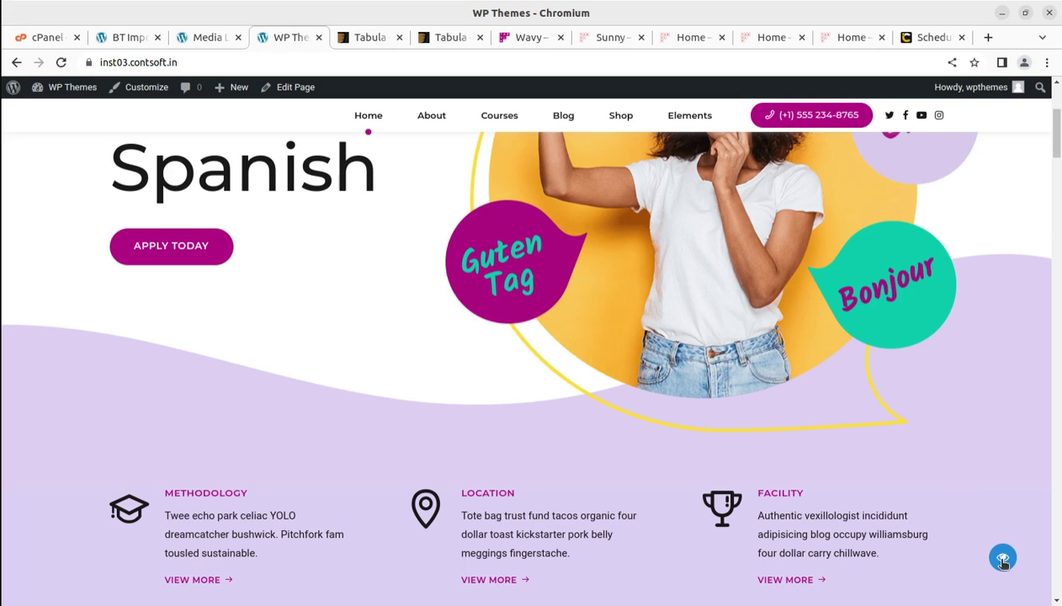
pyautogui.click(1002, 560)
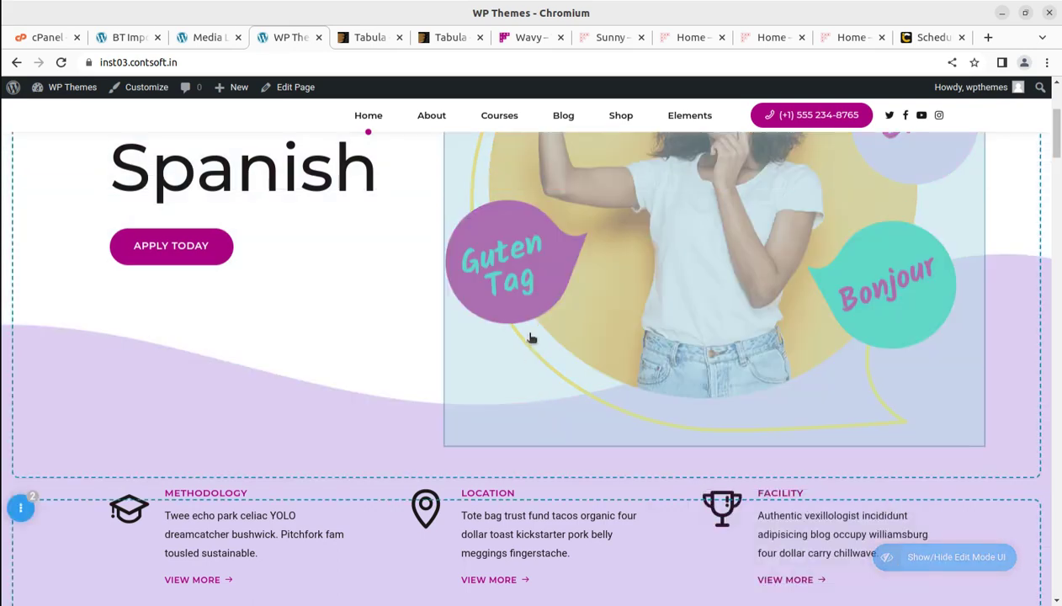
# Step: Inspect the edit settings of the homepage's hero section and of its Hola image, closing each without changes
pyautogui.scroll(3, 531, 337)
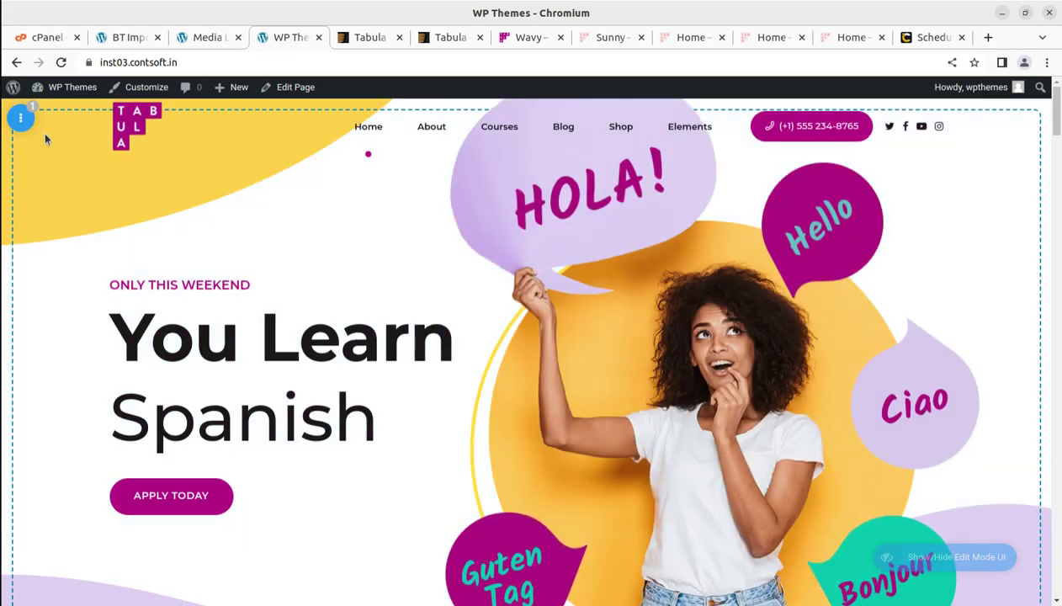
pyautogui.click(24, 119)
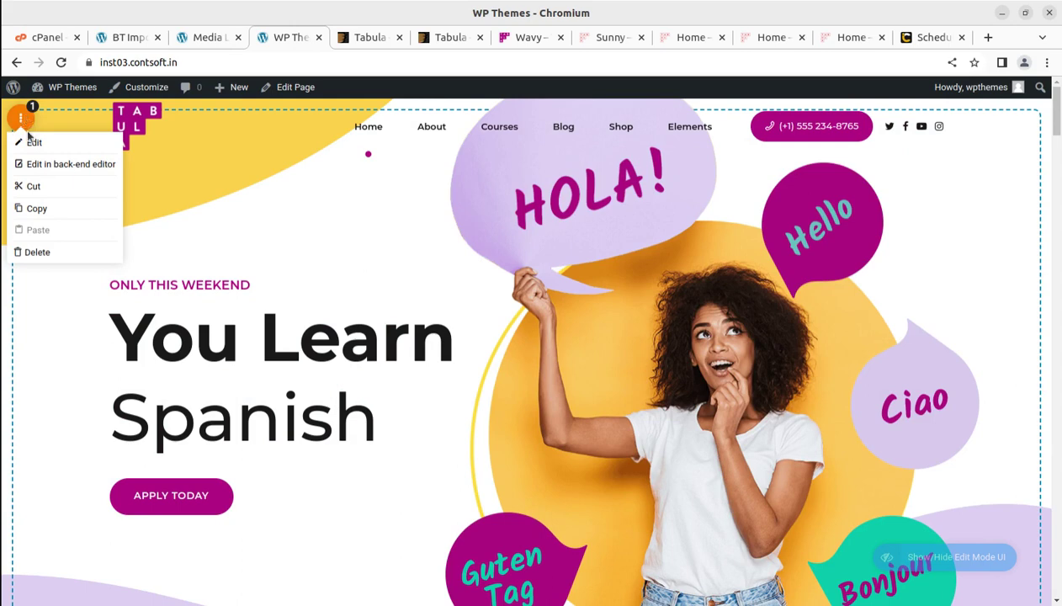
pyautogui.click(31, 142)
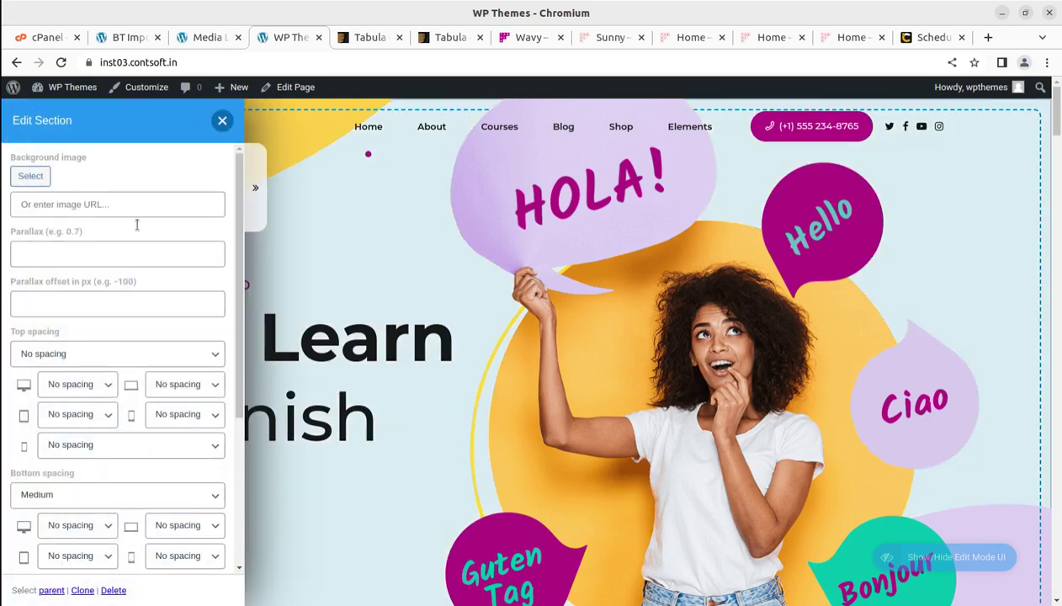
pyautogui.click(222, 121)
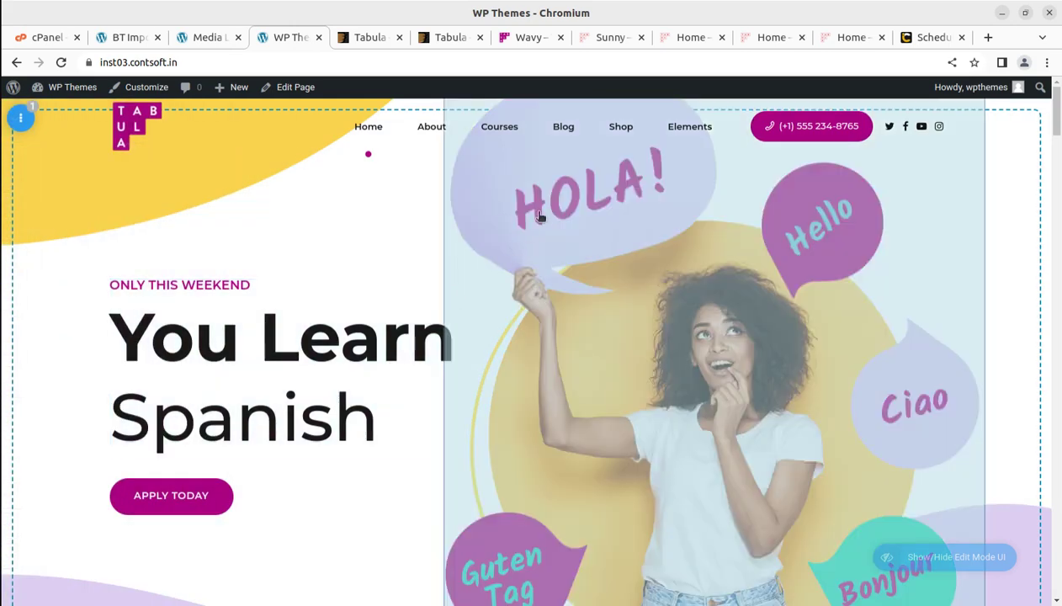
pyautogui.click(548, 214)
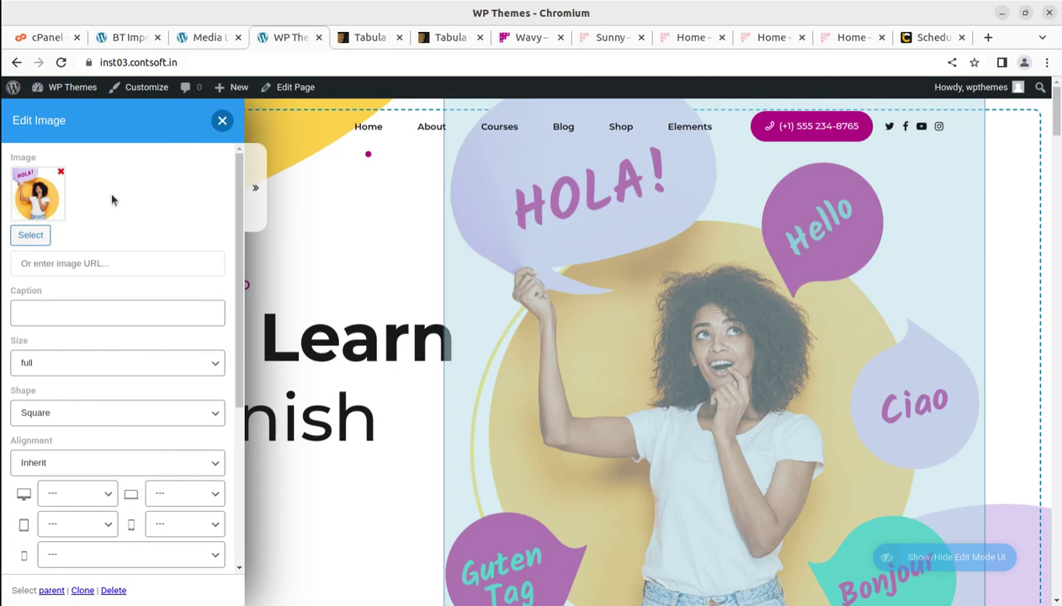
pyautogui.click(222, 121)
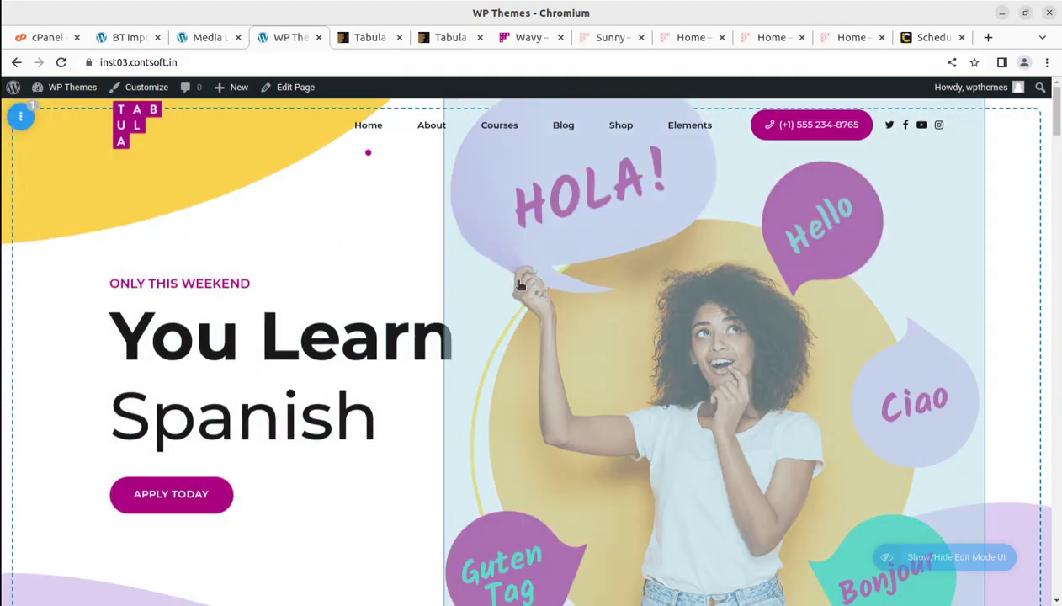
# Step: Inspect the Location service's edit settings, highlight its description text, and close them without changes
pyautogui.scroll(-6, 520, 284)
pyautogui.click(497, 299)
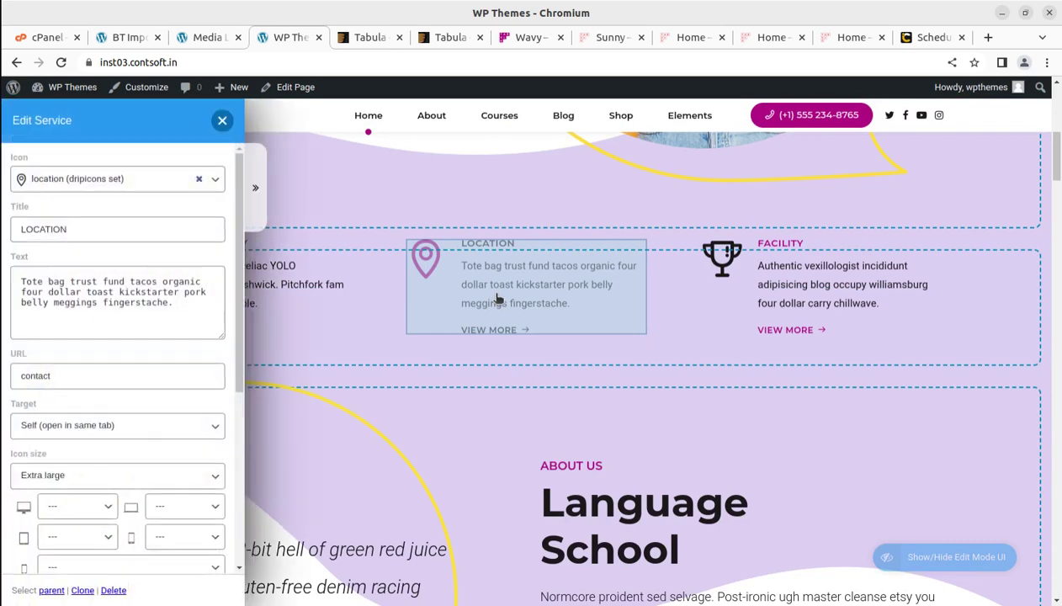
pyautogui.moveTo(173, 303); pyautogui.dragTo(22, 281)
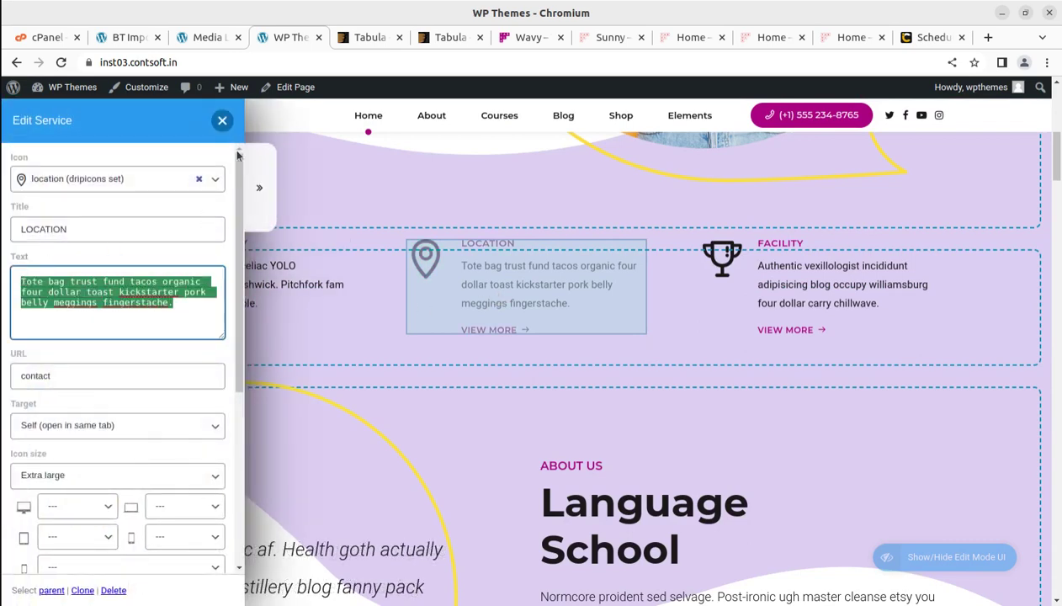
pyautogui.click(223, 120)
# Step: Inspect the edit settings of the Language School headline in the About Us section and close them
pyautogui.scroll(-3, 471, 379)
pyautogui.scroll(-1, 545, 478)
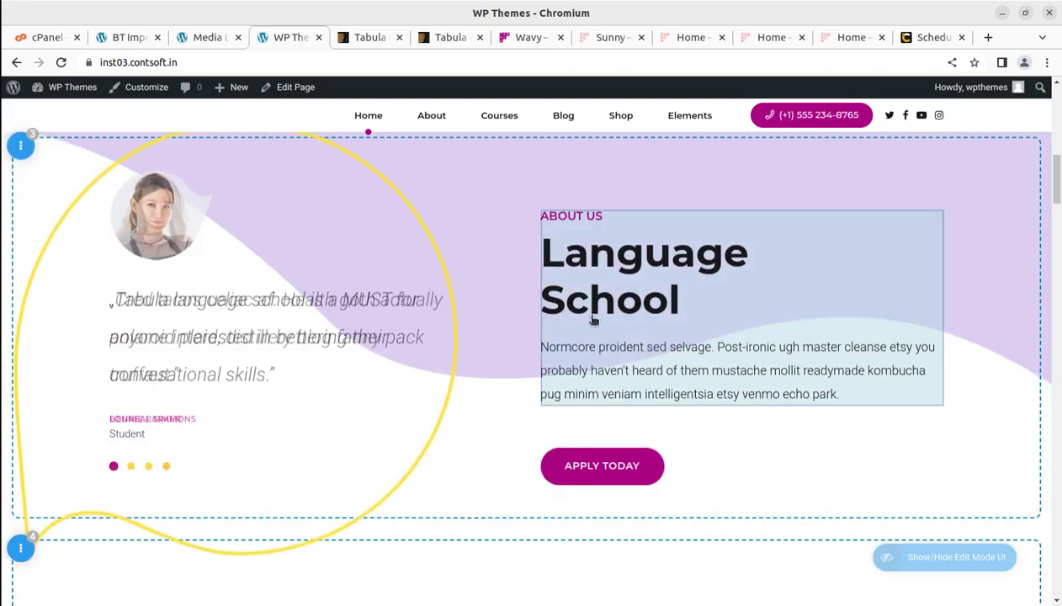
pyautogui.click(595, 309)
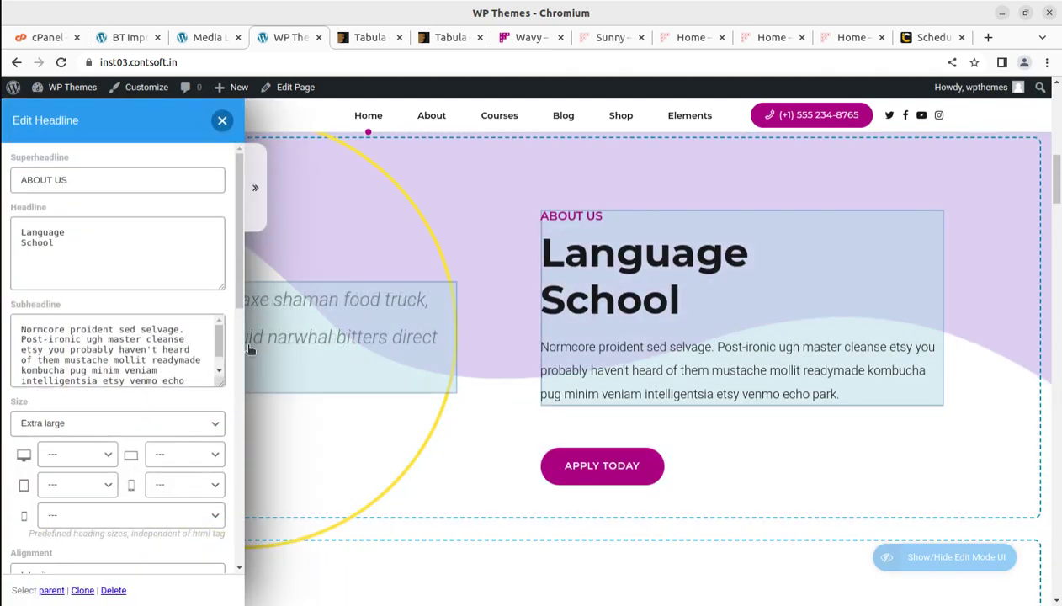
pyautogui.scroll(-2, 337, 186)
pyautogui.click(223, 121)
# Step: Inspect the edit settings of the description text under the Weekend Courses 50% off headline and close them
pyautogui.scroll(-4, 517, 351)
pyautogui.scroll(-6, 328, 380)
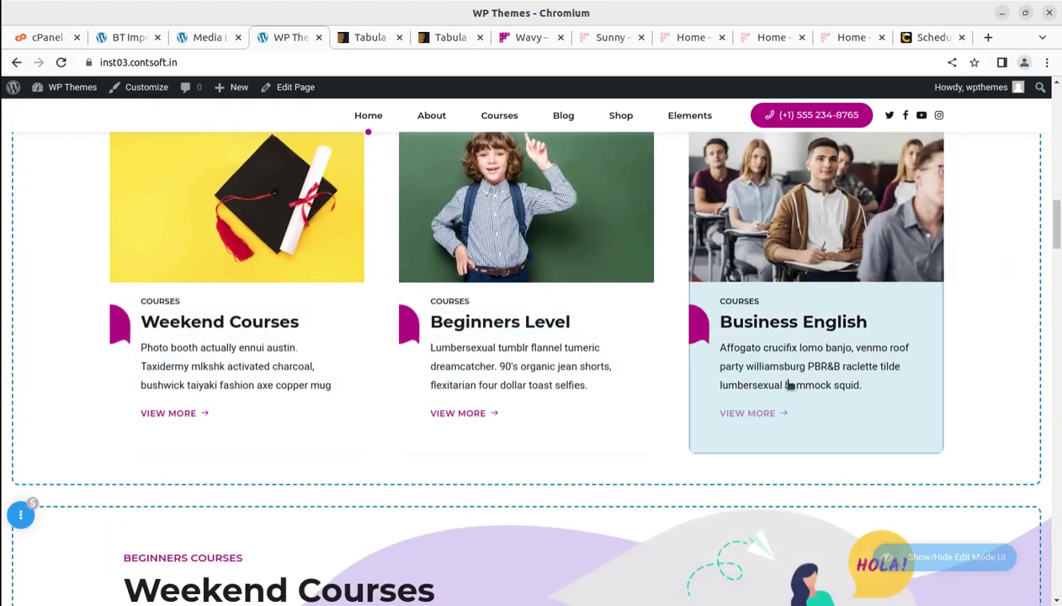
pyautogui.scroll(-4, 392, 522)
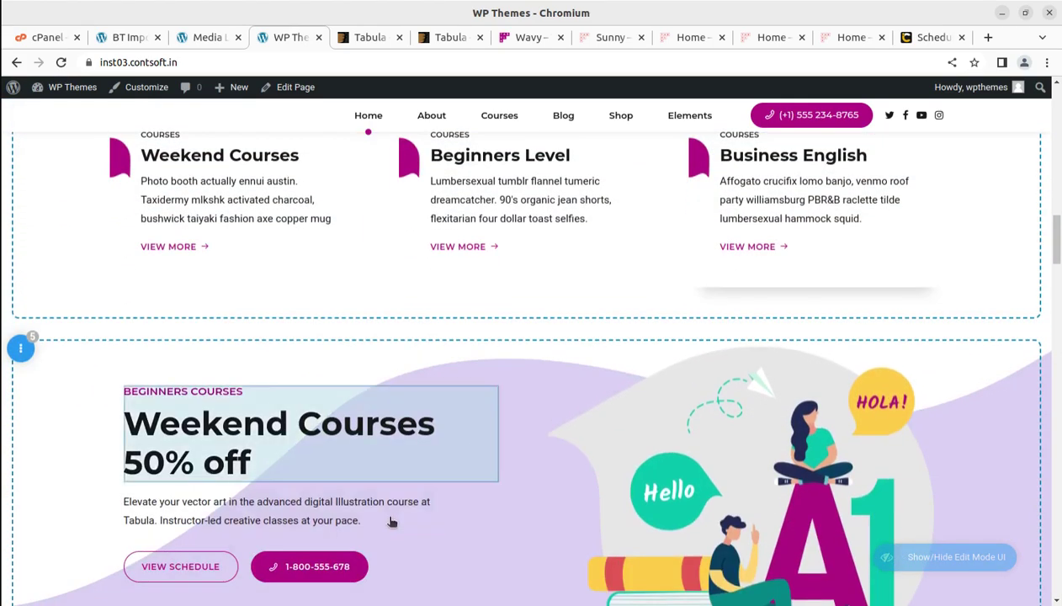
pyautogui.click(285, 519)
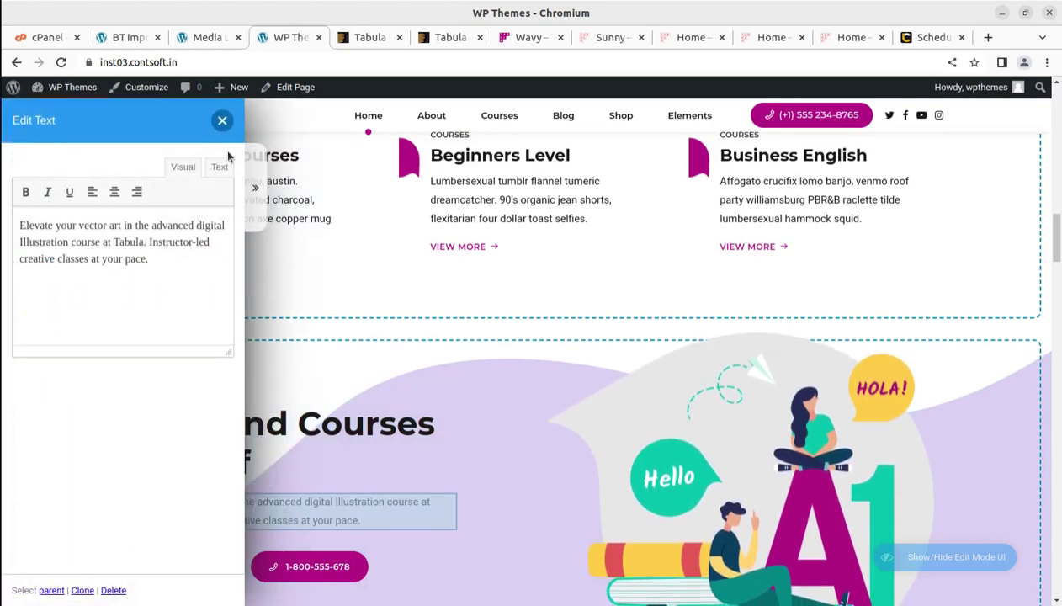
pyautogui.click(222, 121)
# Step: Open the About Us page and look at its hero and main features section
pyautogui.scroll(-8, 683, 393)
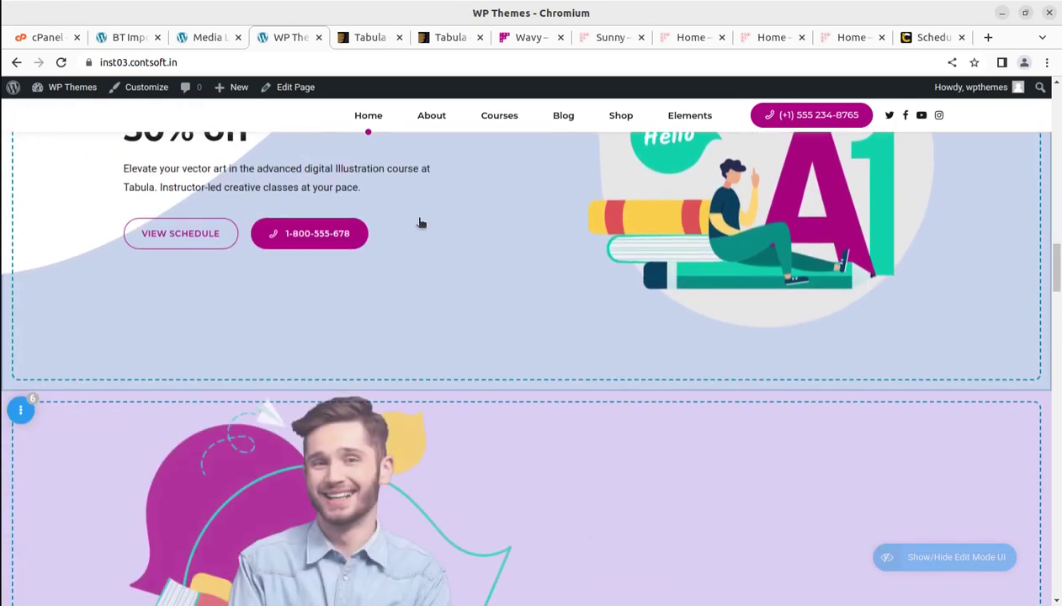
pyautogui.moveTo(429, 115)
pyautogui.click(433, 147)
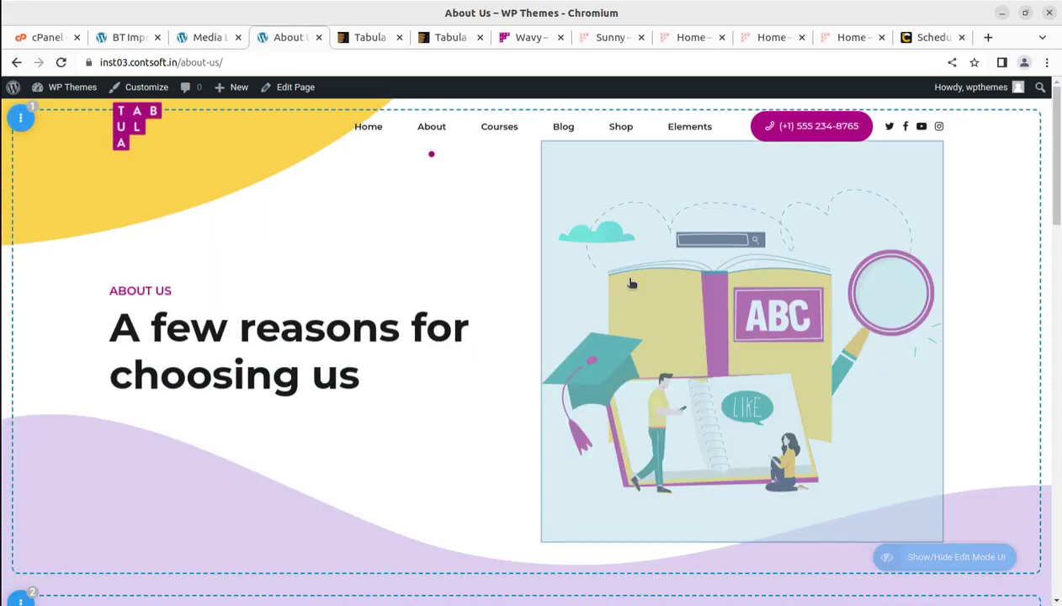
pyautogui.scroll(-3, 401, 376)
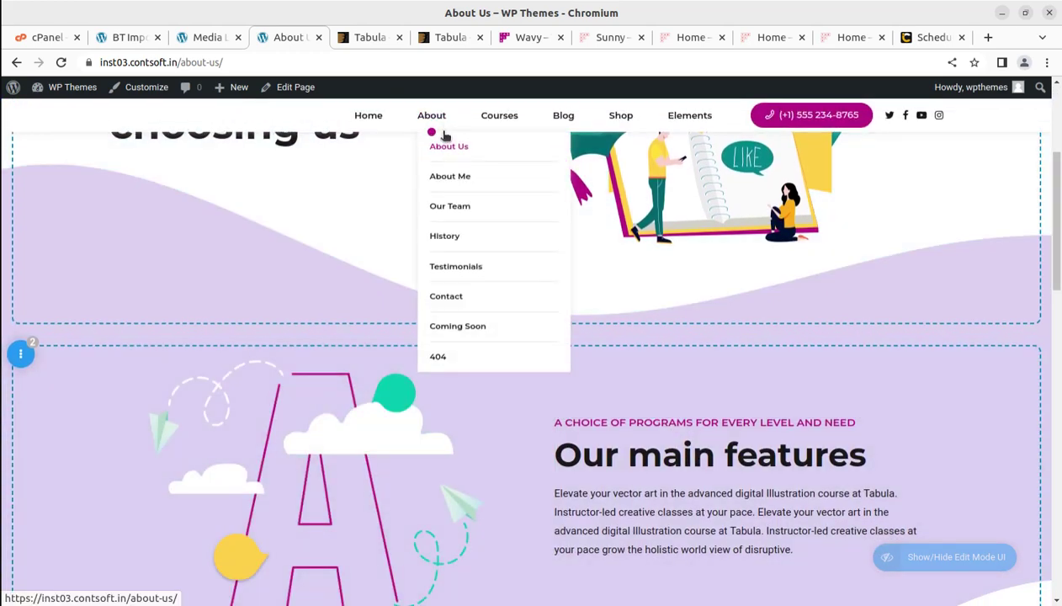
# Step: Open the Courses page and look at its hero and Beginner level section
pyautogui.moveTo(497, 121)
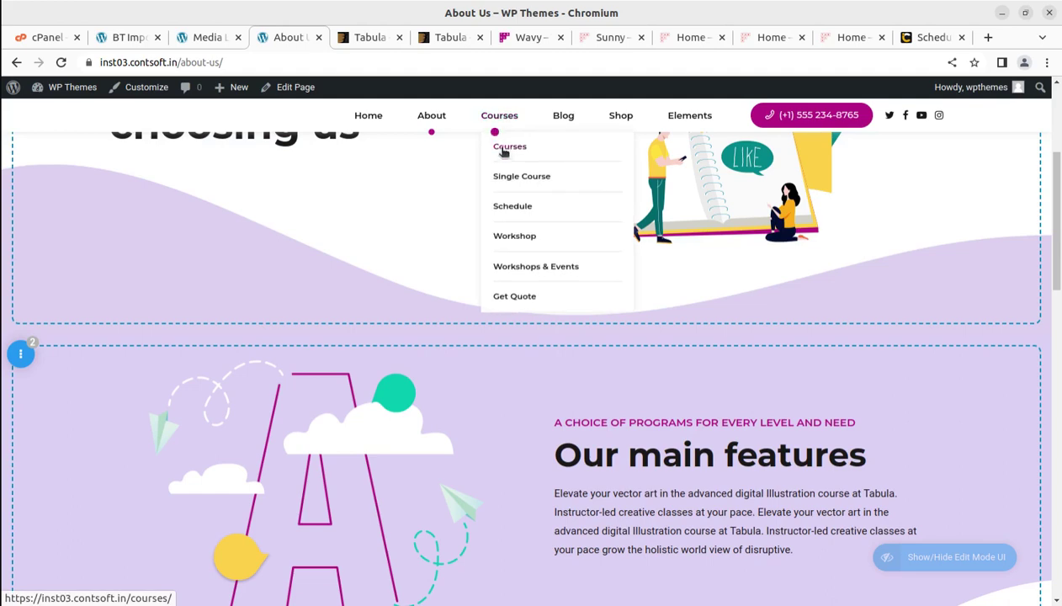
pyautogui.click(506, 151)
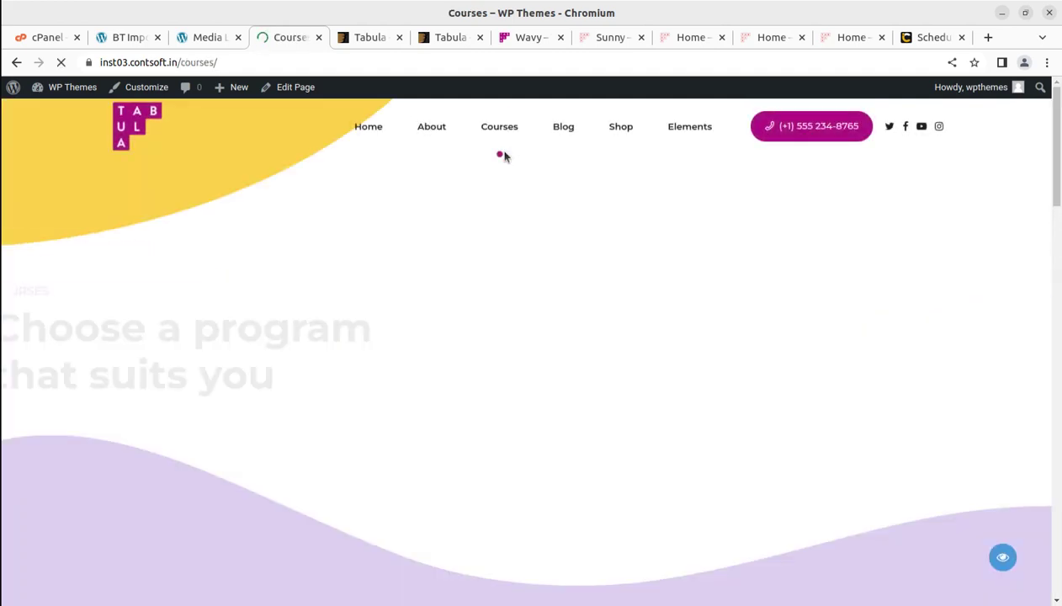
pyautogui.scroll(-3, 481, 294)
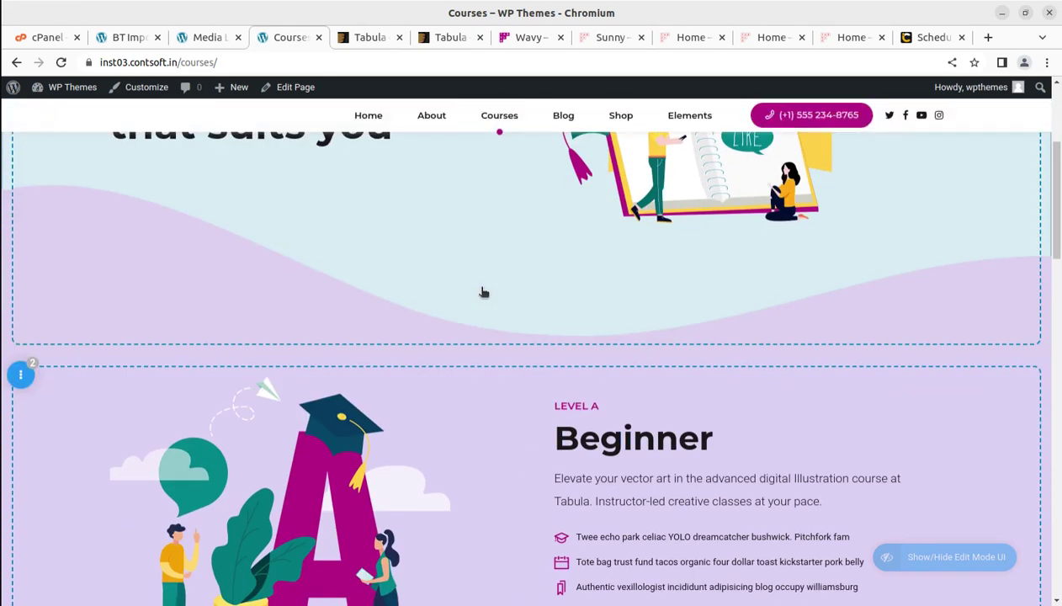
# Step: Go to the WordPress dashboard and close the leftover BT Import and Media Library browser tabs
pyautogui.moveTo(76, 88)
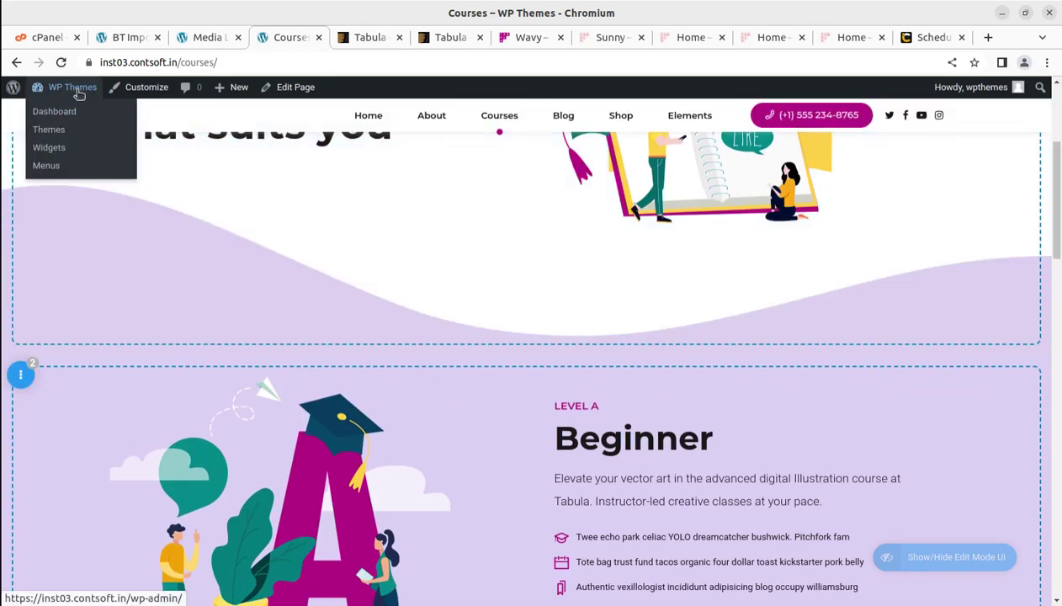
pyautogui.click(54, 112)
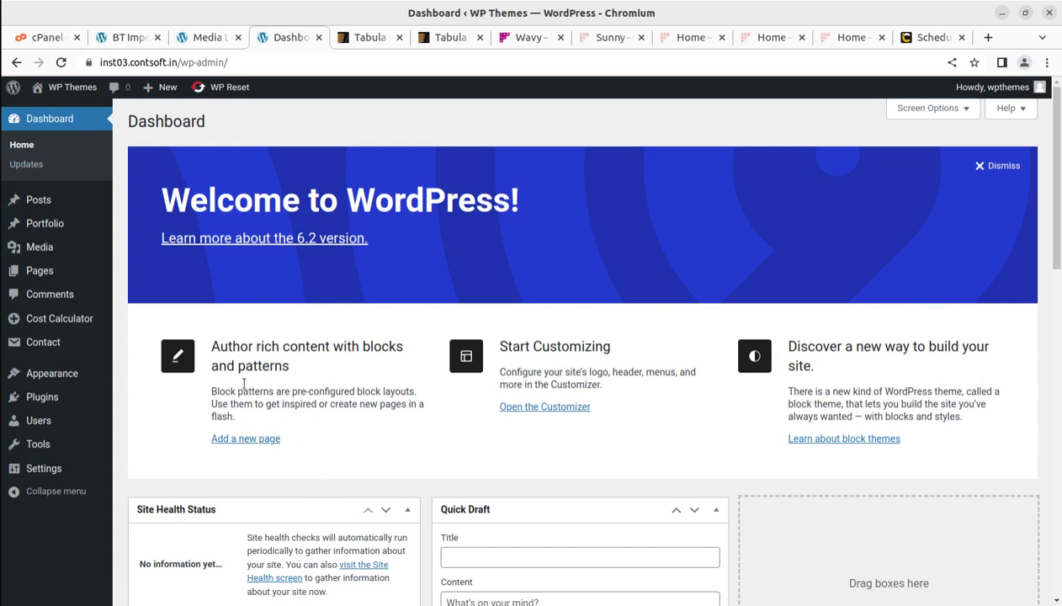
pyautogui.click(238, 37)
pyautogui.click(157, 37)
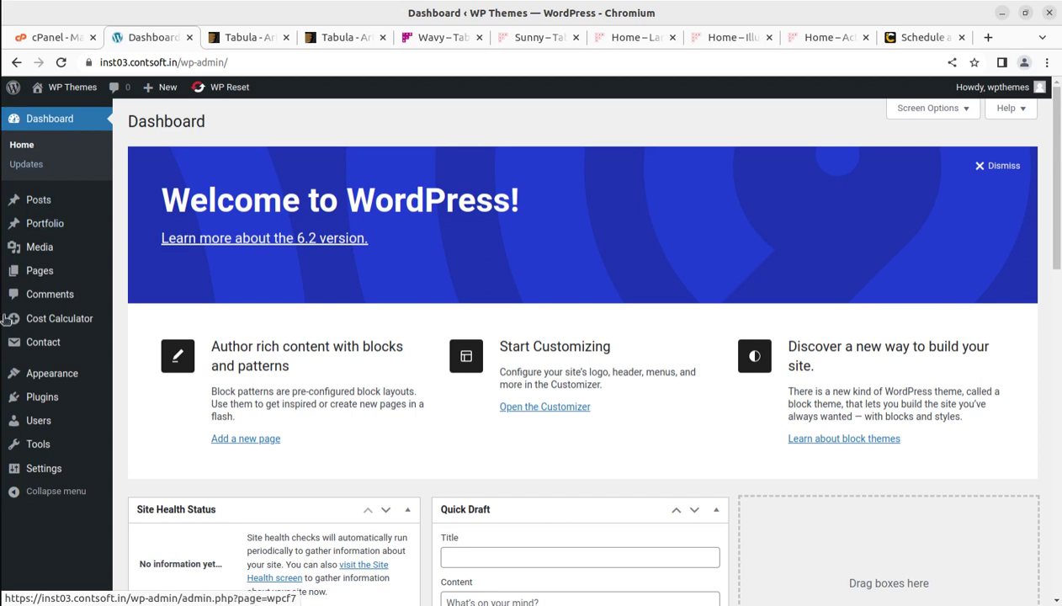
# Step: Open the Tuition & Housing cost calculator for editing and look over its form elements
pyautogui.moveTo(71, 319)
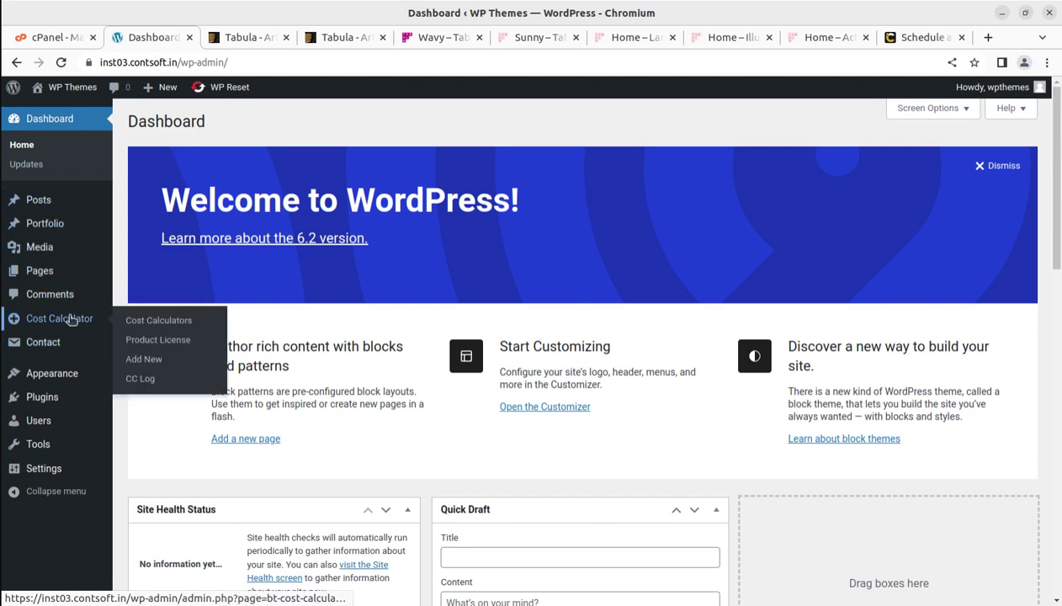
pyautogui.moveTo(71, 258)
pyautogui.click(65, 323)
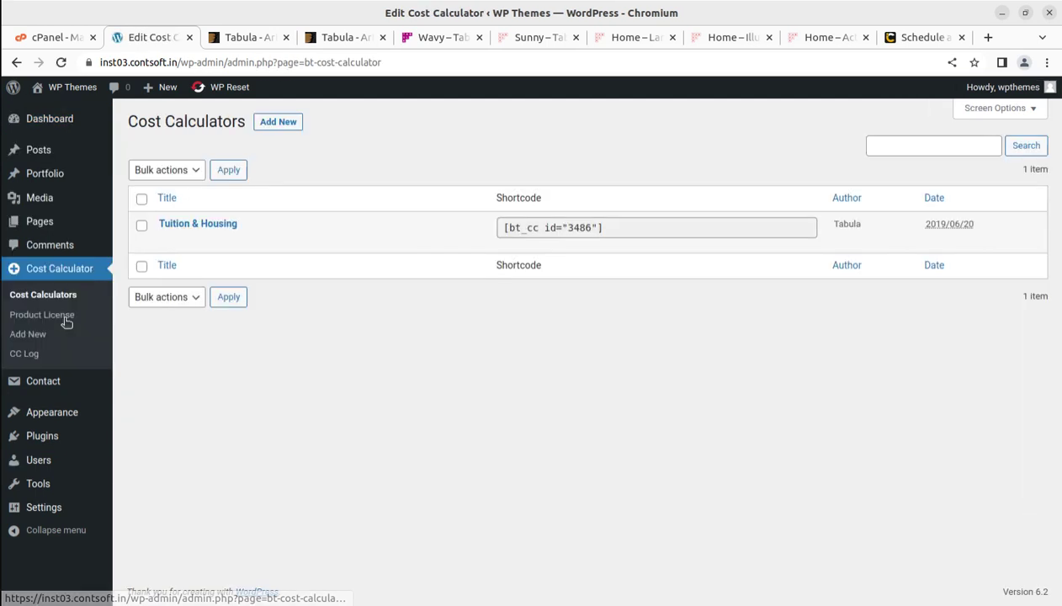
pyautogui.moveTo(221, 228)
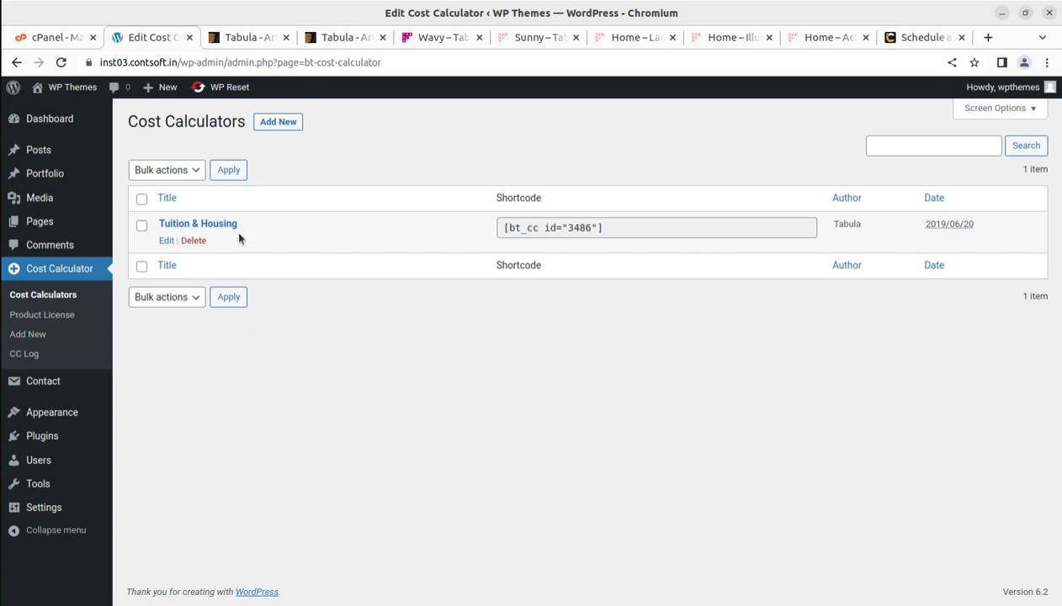
pyautogui.click(166, 241)
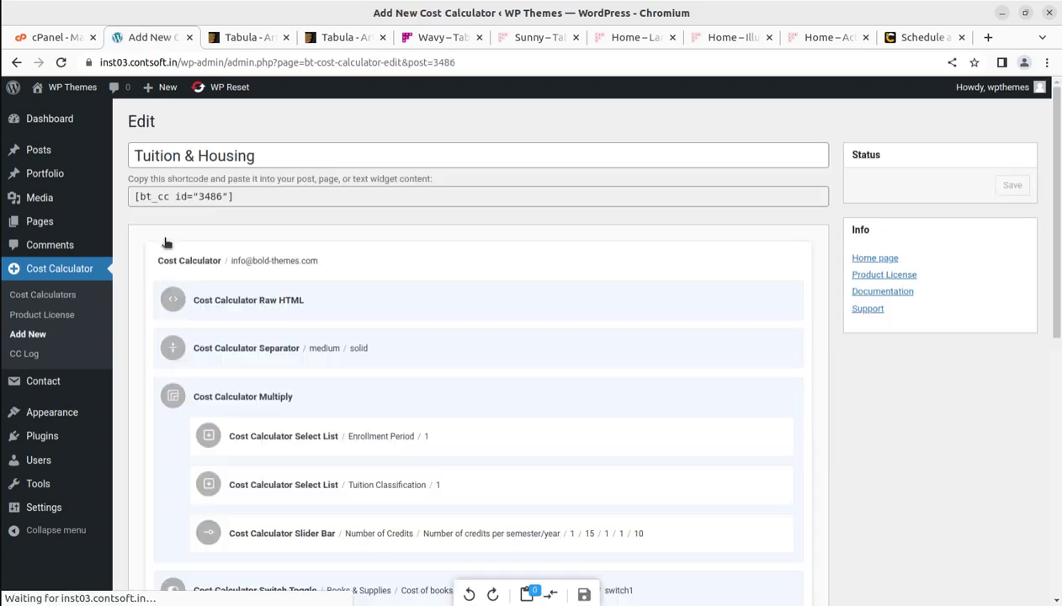
pyautogui.scroll(-2, 283, 284)
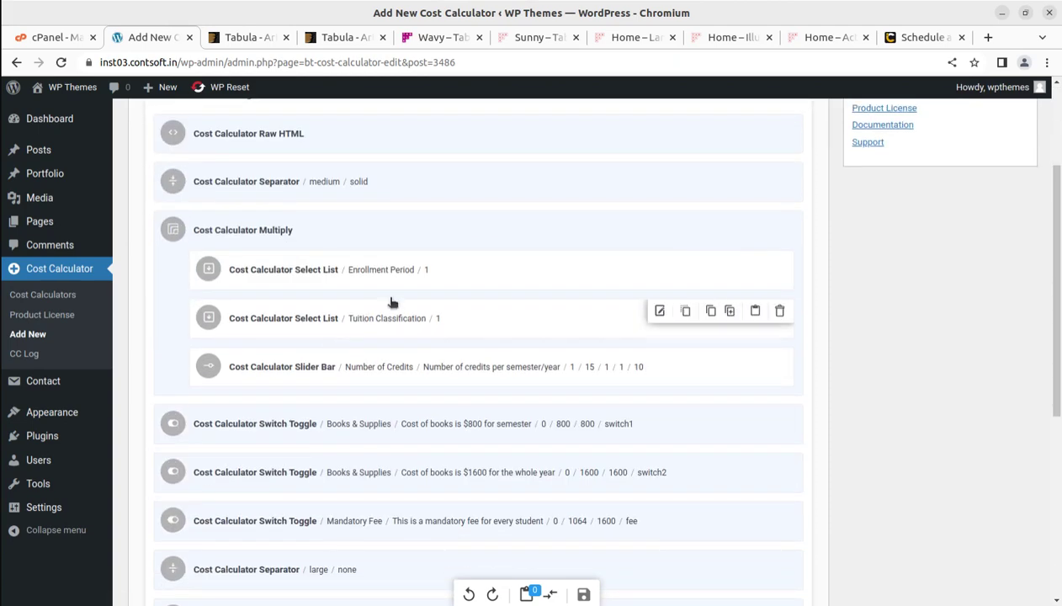
pyautogui.scroll(-3, 375, 320)
pyautogui.scroll(5, 353, 431)
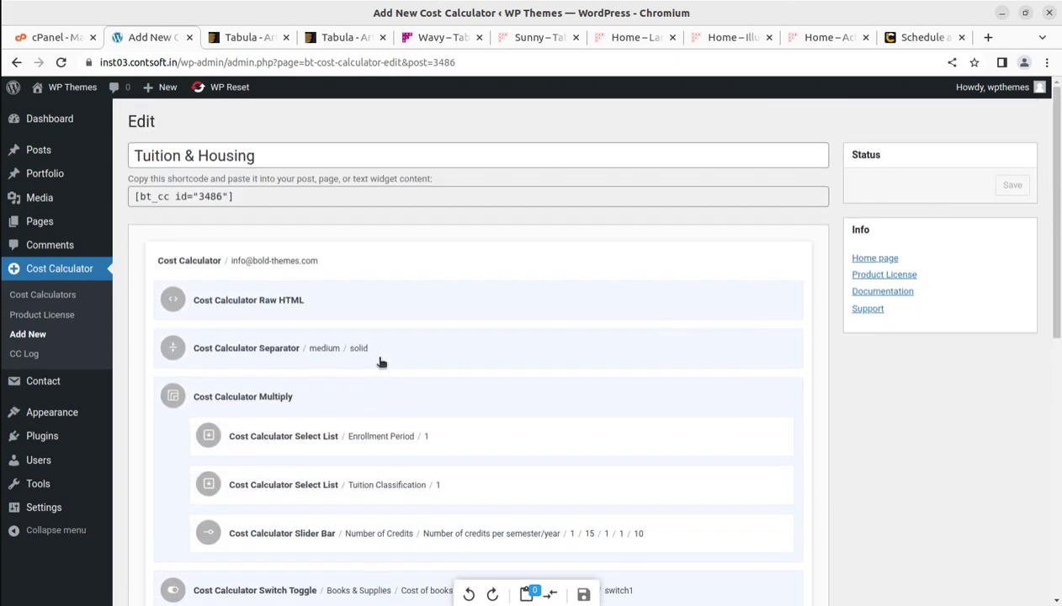
# Step: Look through the remaining elements of the Tuition & Housing calculator, down to the Parking select list
pyautogui.scroll(-5, 569, 303)
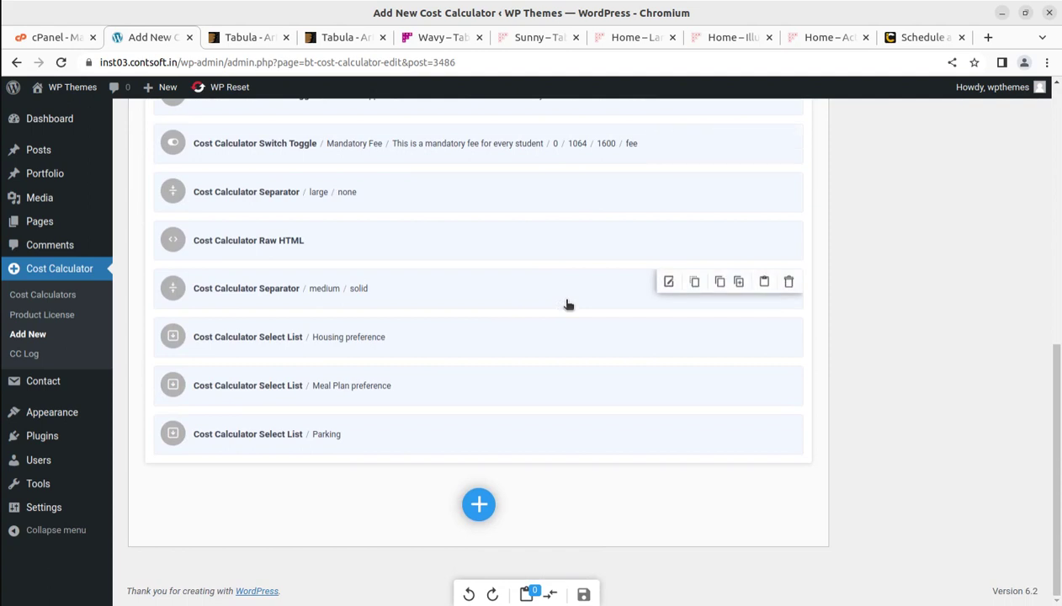
pyautogui.scroll(8, 569, 305)
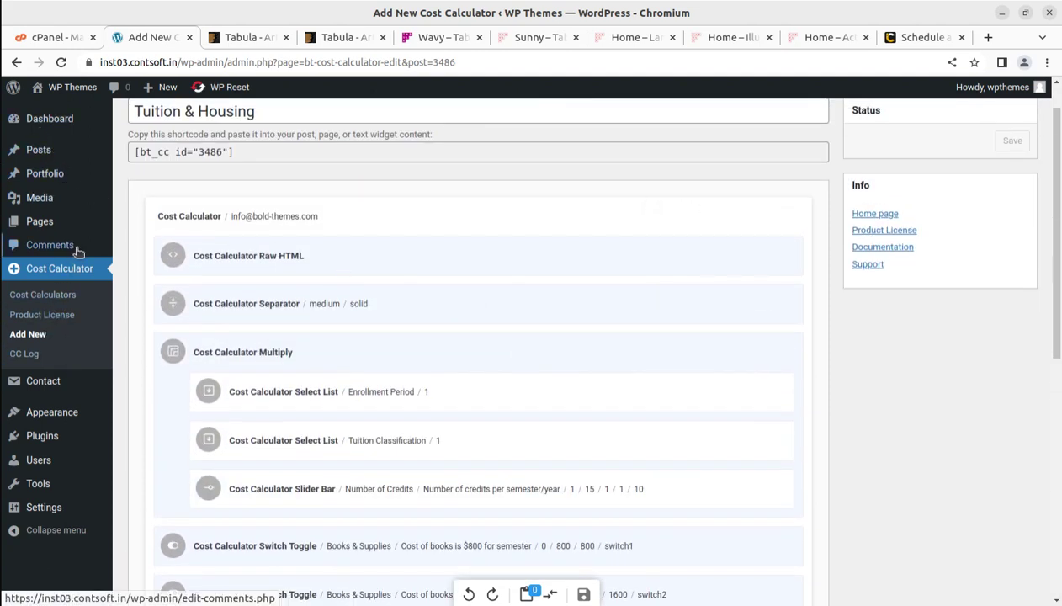
pyautogui.scroll(-3, 363, 375)
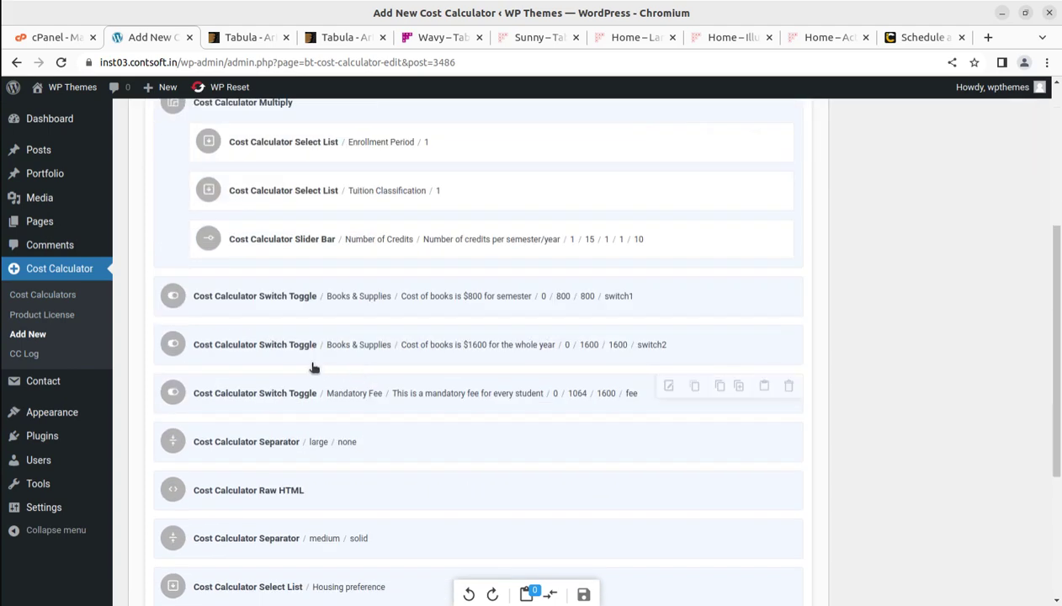
pyautogui.scroll(3, 208, 308)
# Step: Open the About Us page for editing and look through its Bold Builder sections from the hero to the testimonial
pyautogui.moveTo(41, 221)
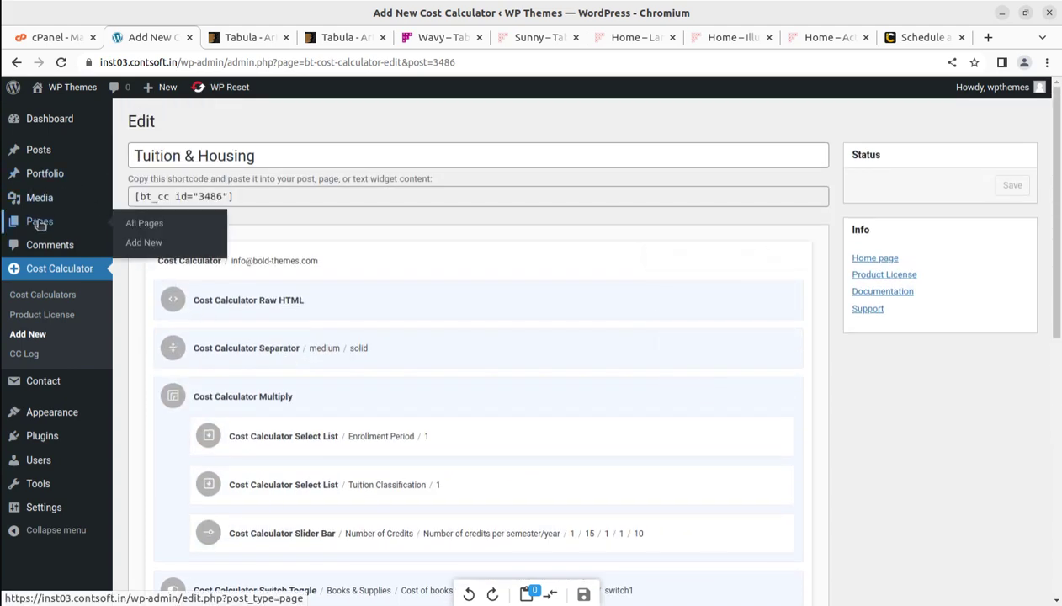
pyautogui.click(145, 224)
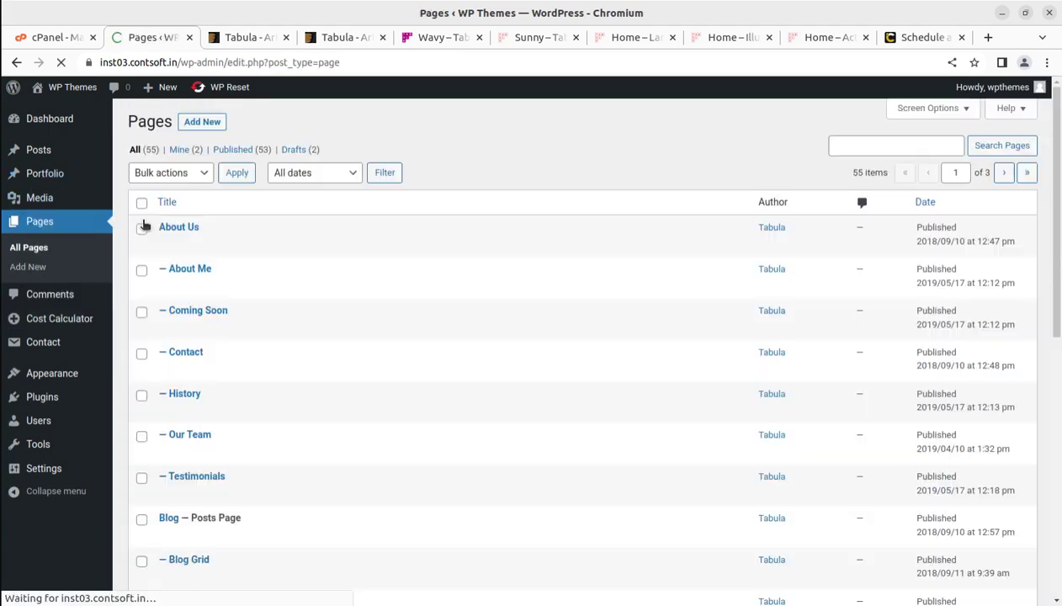
pyautogui.moveTo(190, 245)
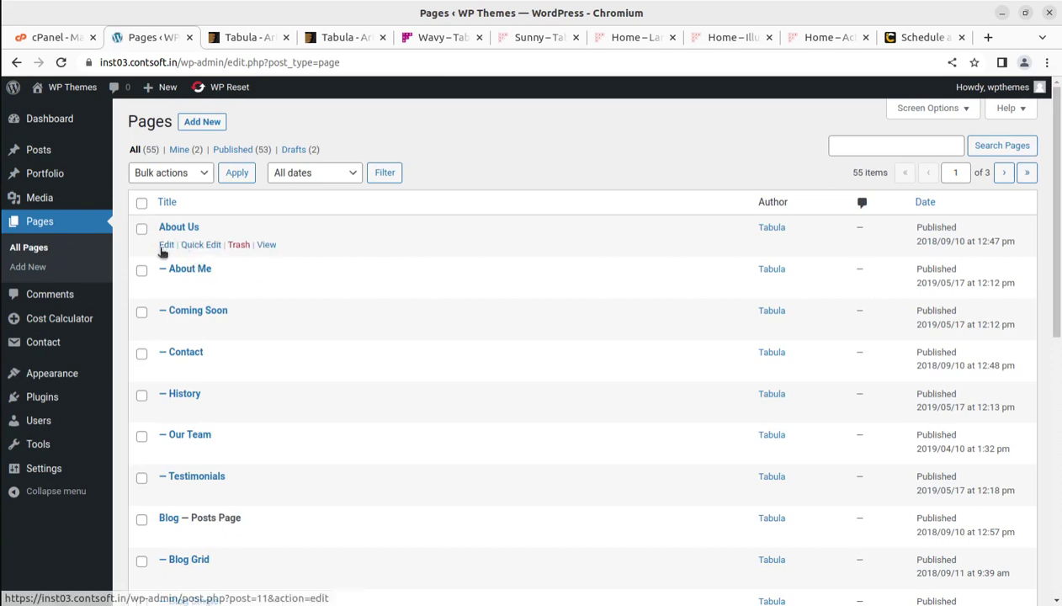
pyautogui.click(168, 245)
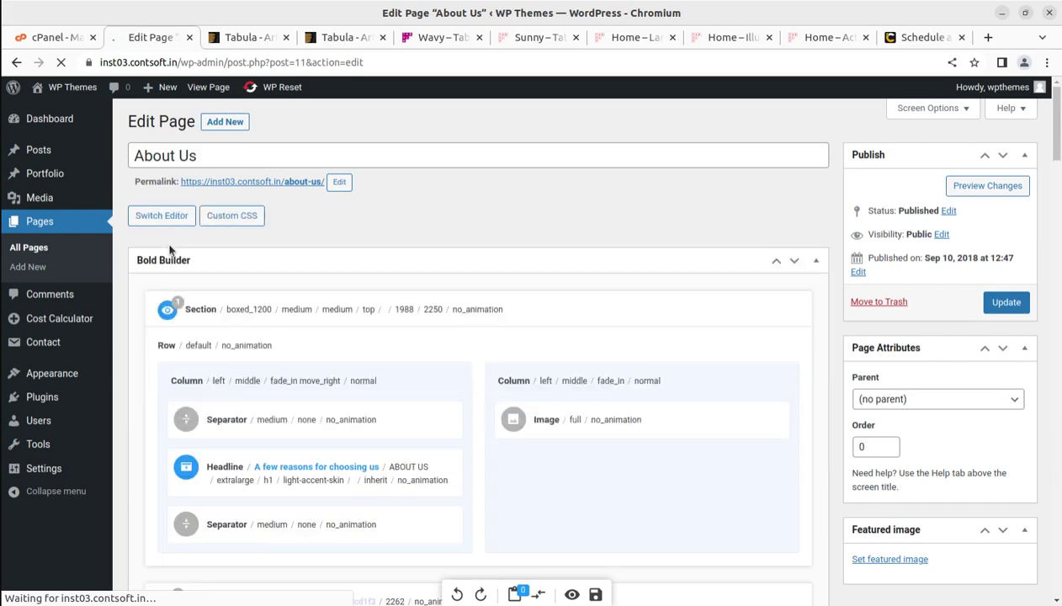
pyautogui.scroll(-3, 476, 376)
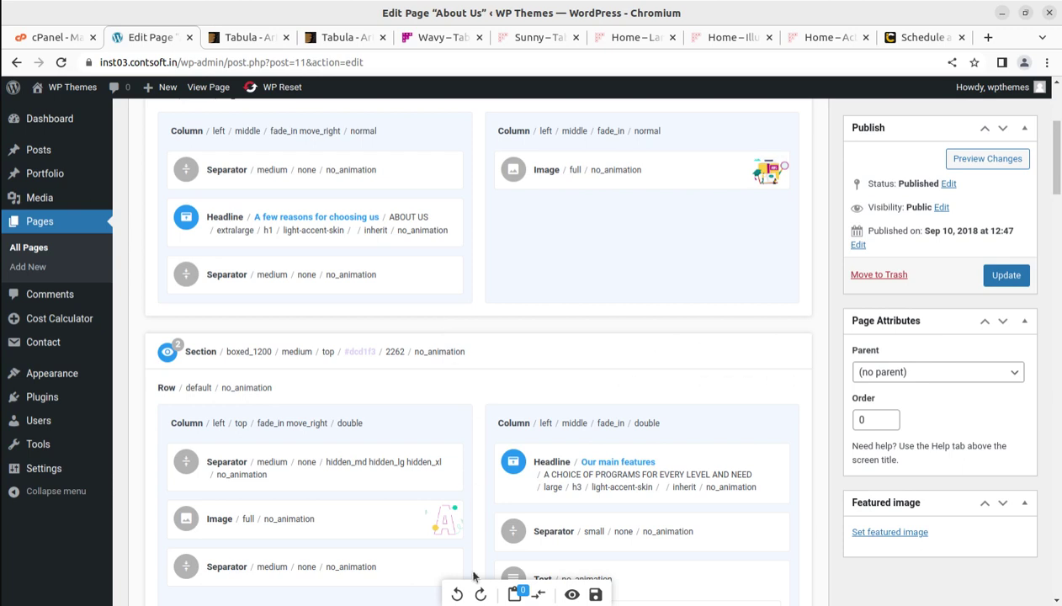
pyautogui.scroll(-2, 505, 457)
pyautogui.scroll(-3, 505, 457)
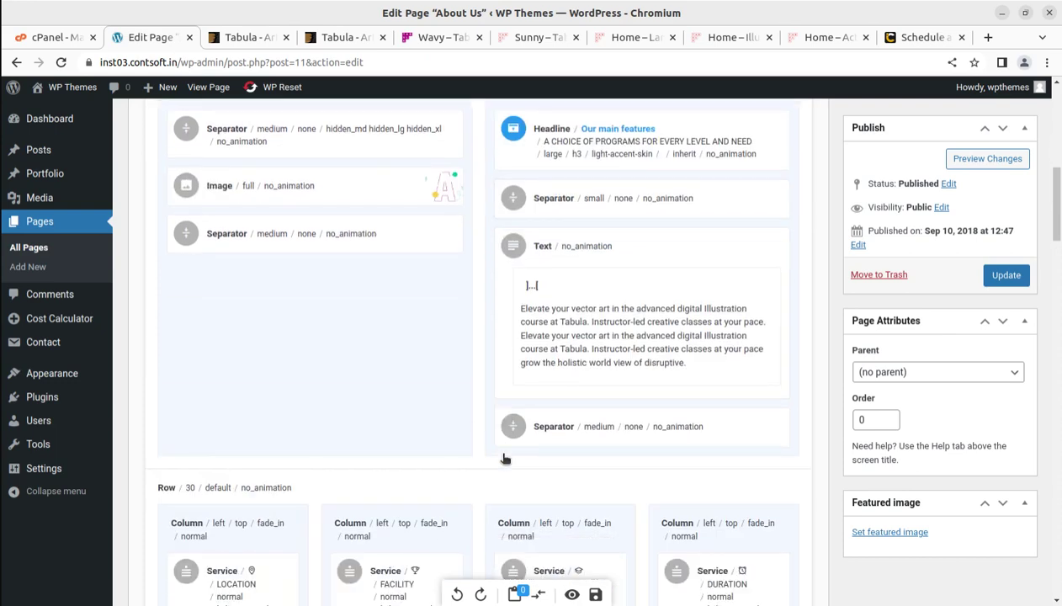
pyautogui.scroll(-5, 377, 444)
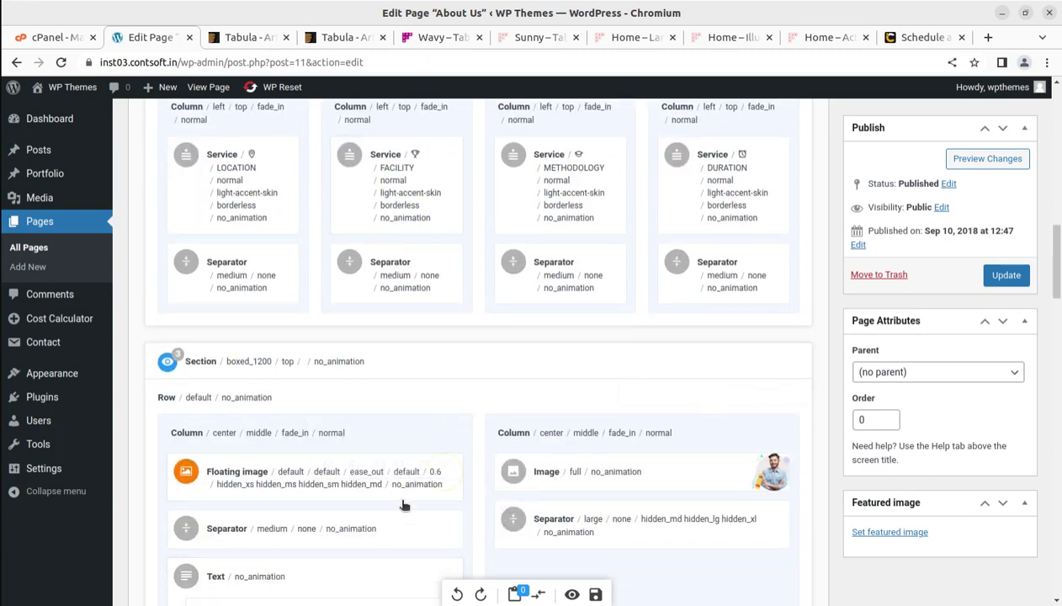
pyautogui.scroll(-4, 396, 547)
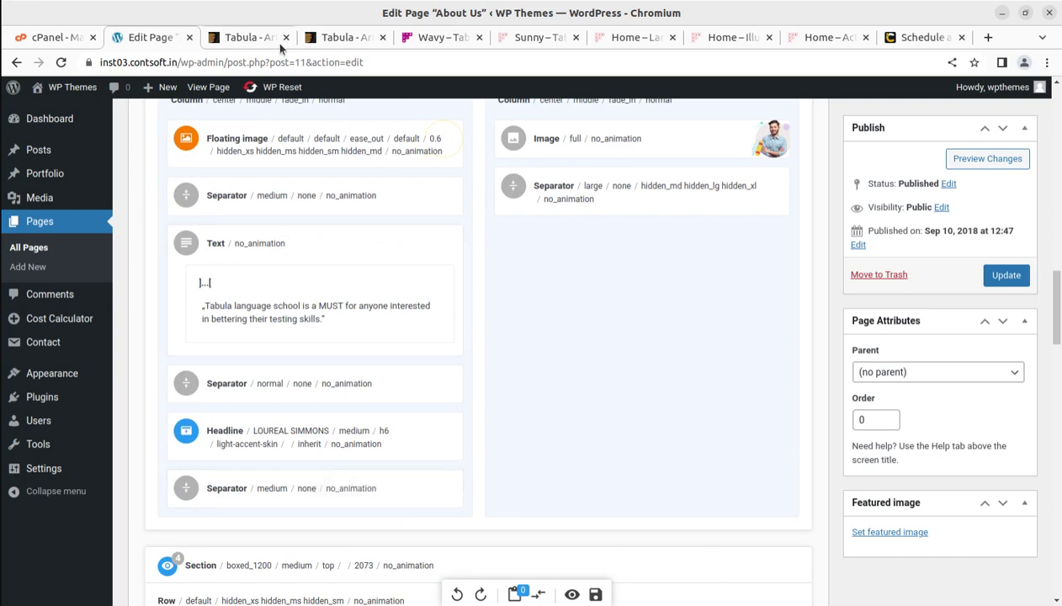
# Step: Switch to the Tabula theme's ThemeForest page and look over its preview, license details and description
pyautogui.click(252, 39)
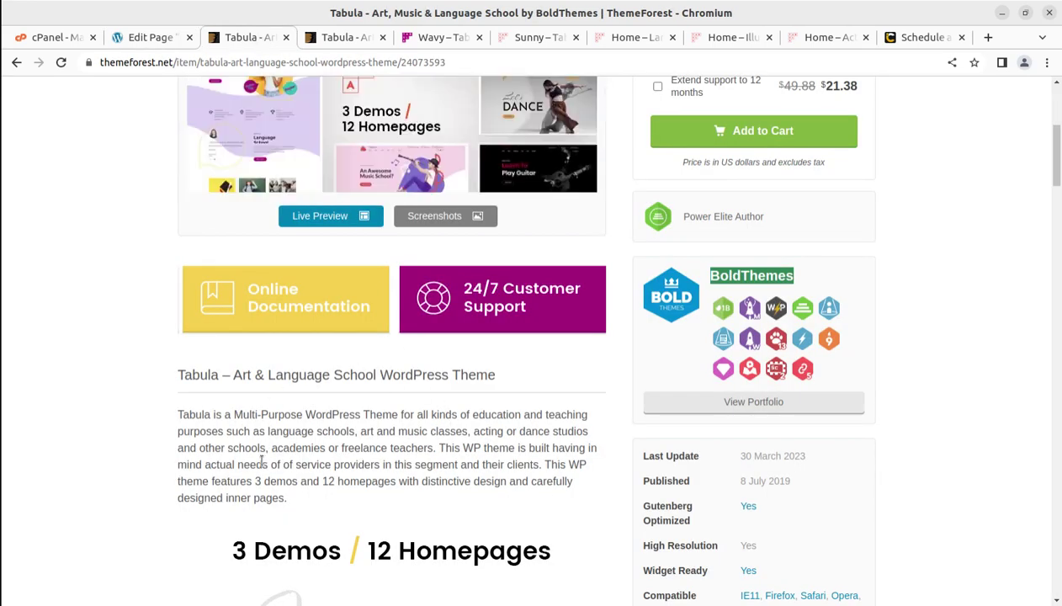
pyautogui.scroll(-3, 697, 473)
pyautogui.scroll(5, 684, 447)
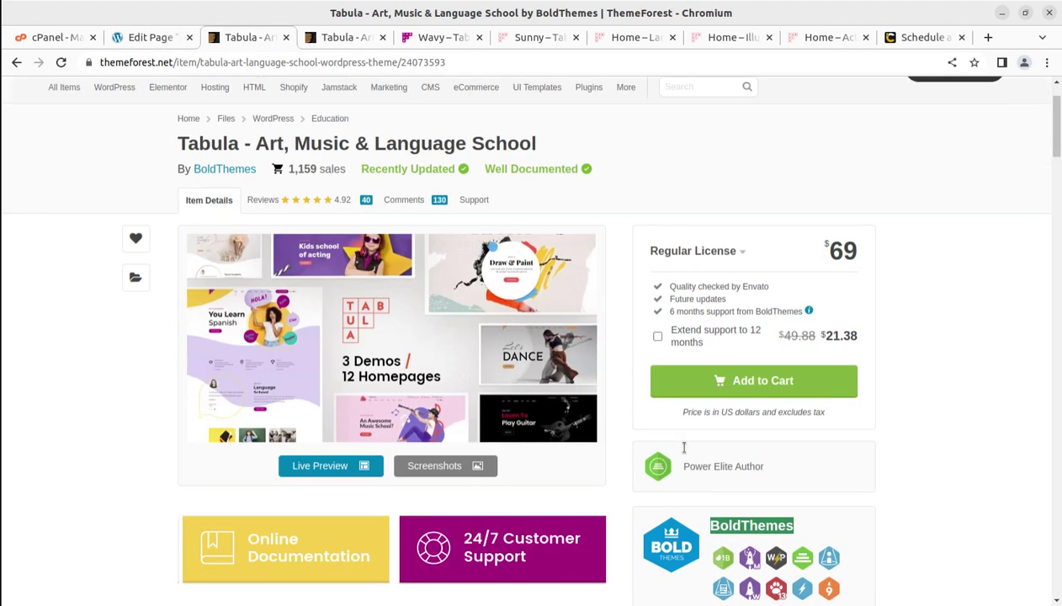
pyautogui.scroll(2, 684, 448)
pyautogui.scroll(-5, 675, 441)
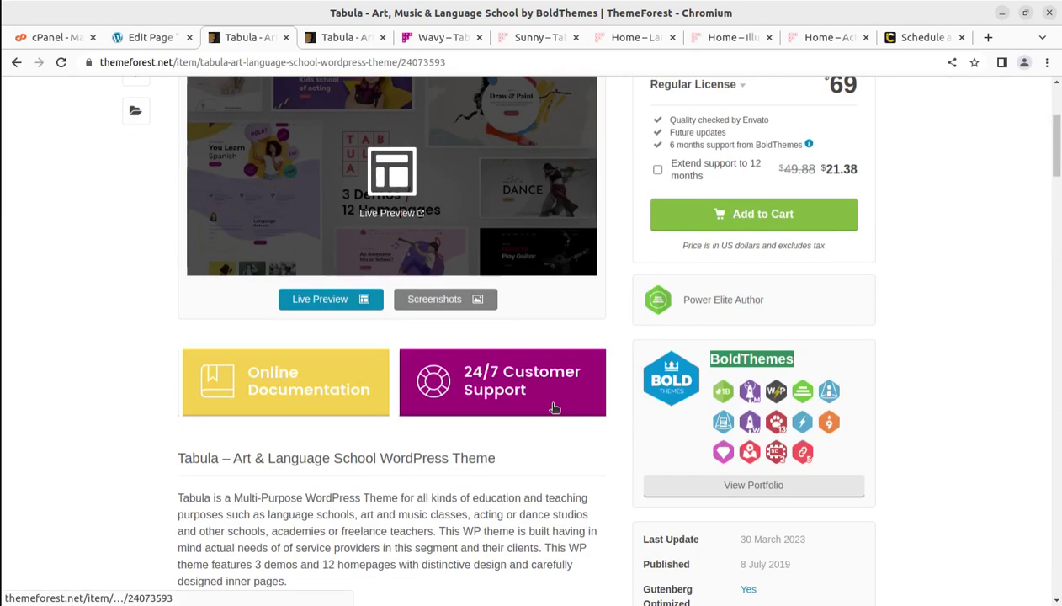
pyautogui.scroll(-3, 554, 408)
pyautogui.scroll(-2, 549, 404)
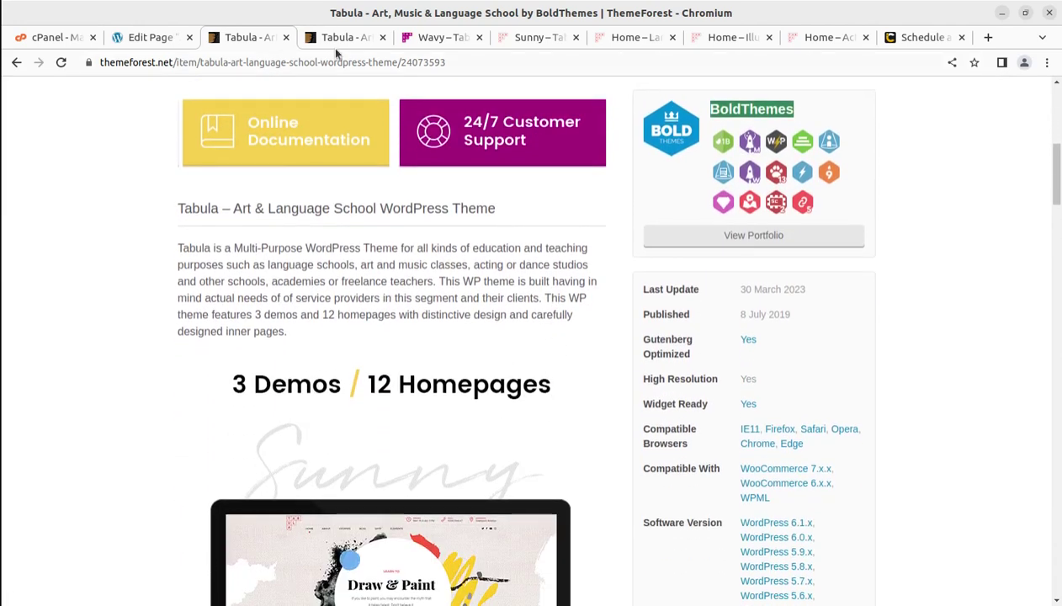
# Step: Go back to the WordPress admin and open the Tabula theme in the Customizer
pyautogui.click(143, 38)
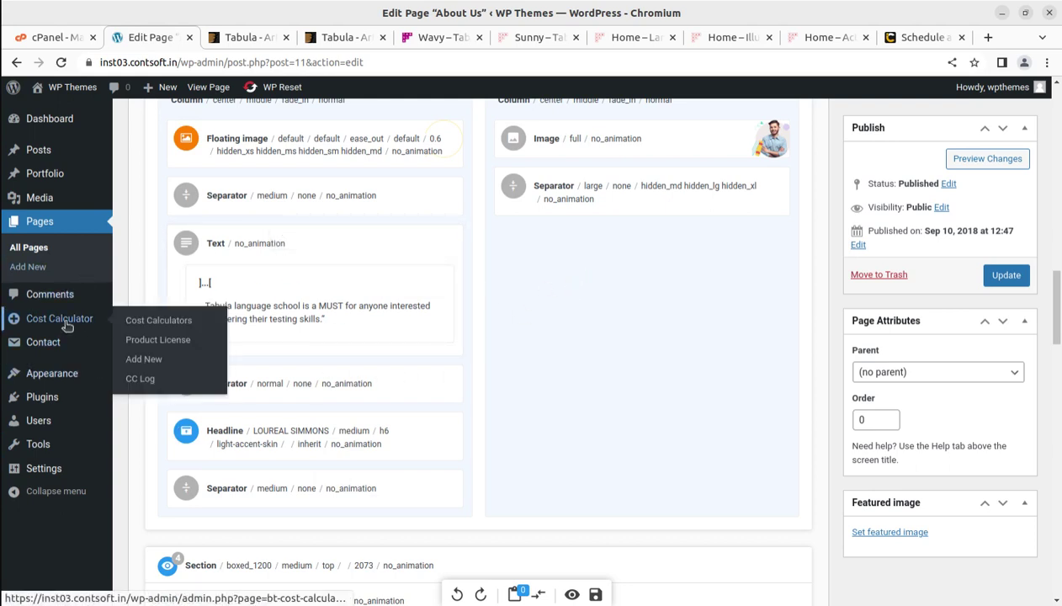
pyautogui.moveTo(64, 375)
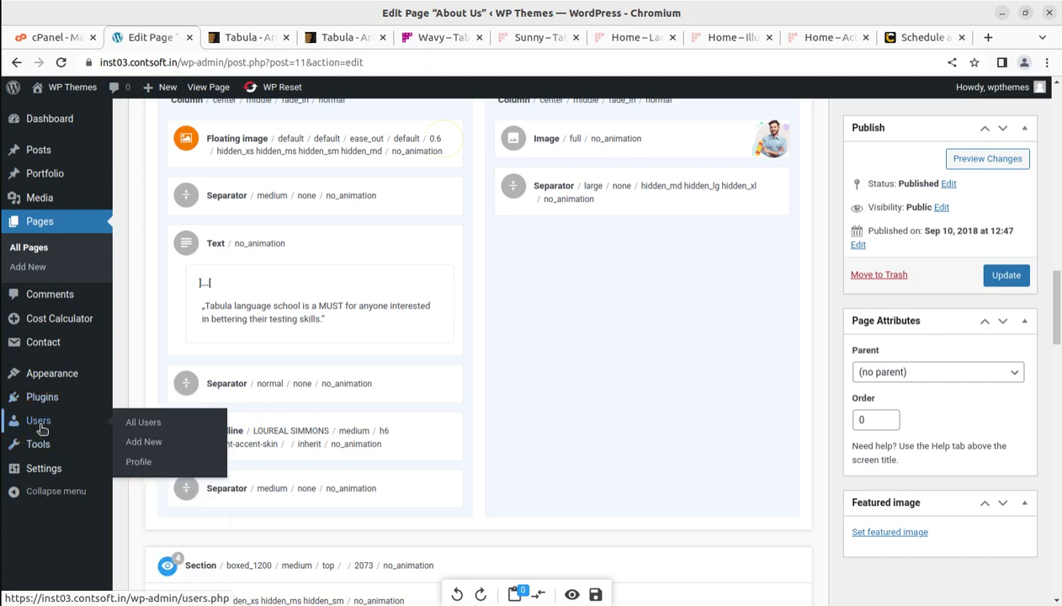
pyautogui.moveTo(35, 444)
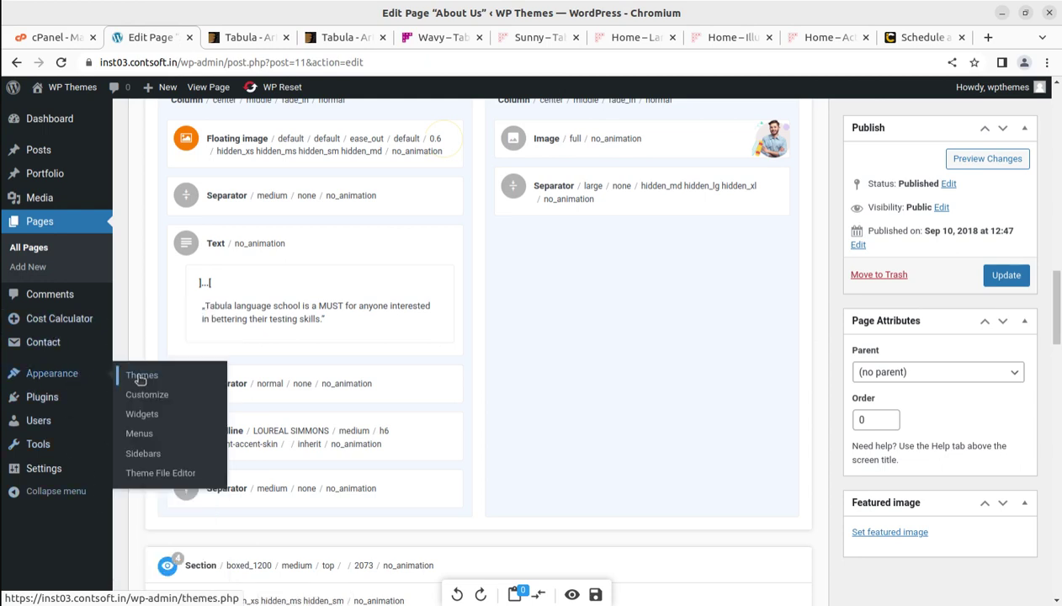
pyautogui.click(144, 399)
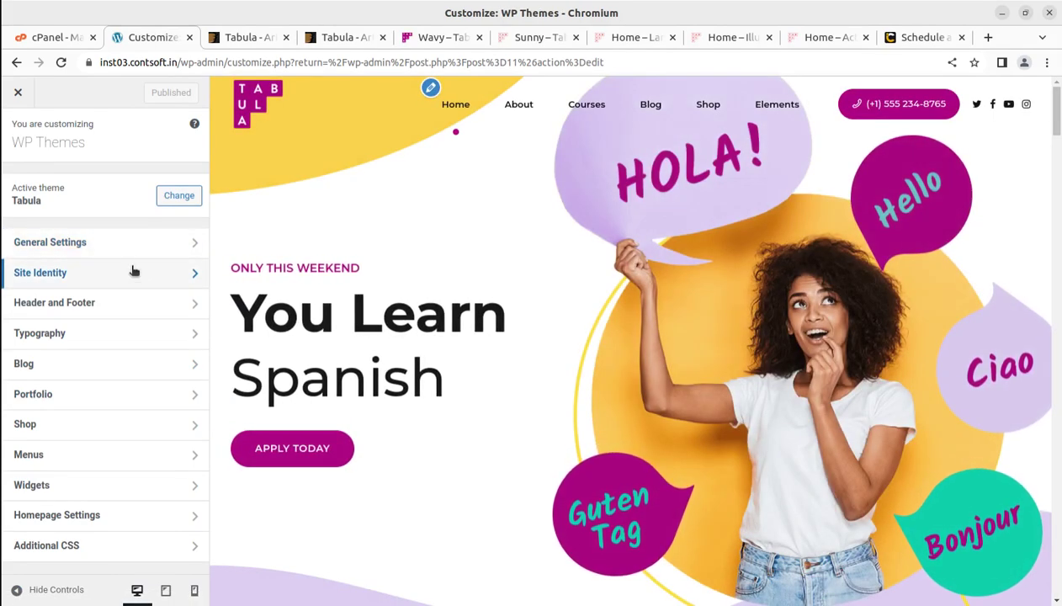
# Step: Look over the Customizer's General Settings, including the crest, logo, accent colors, page background and template skin
pyautogui.click(127, 246)
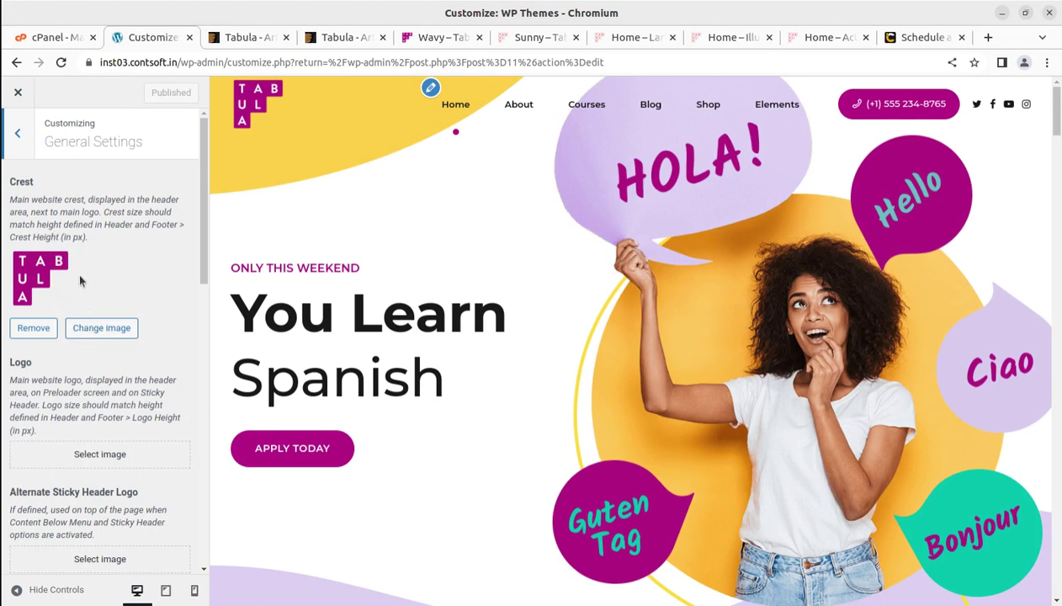
pyautogui.scroll(-3, 57, 284)
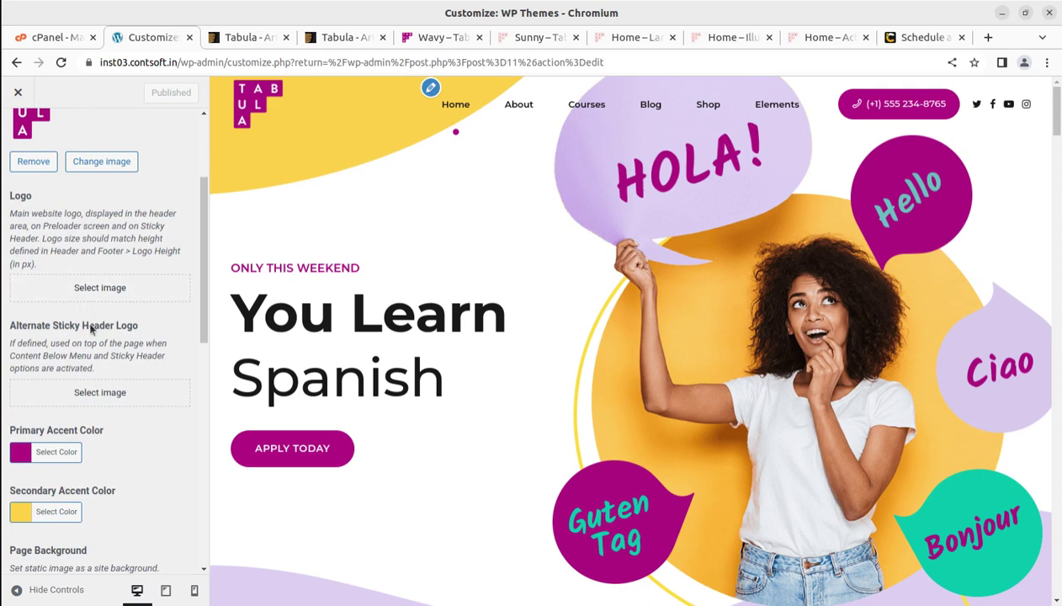
pyautogui.scroll(-2, 95, 449)
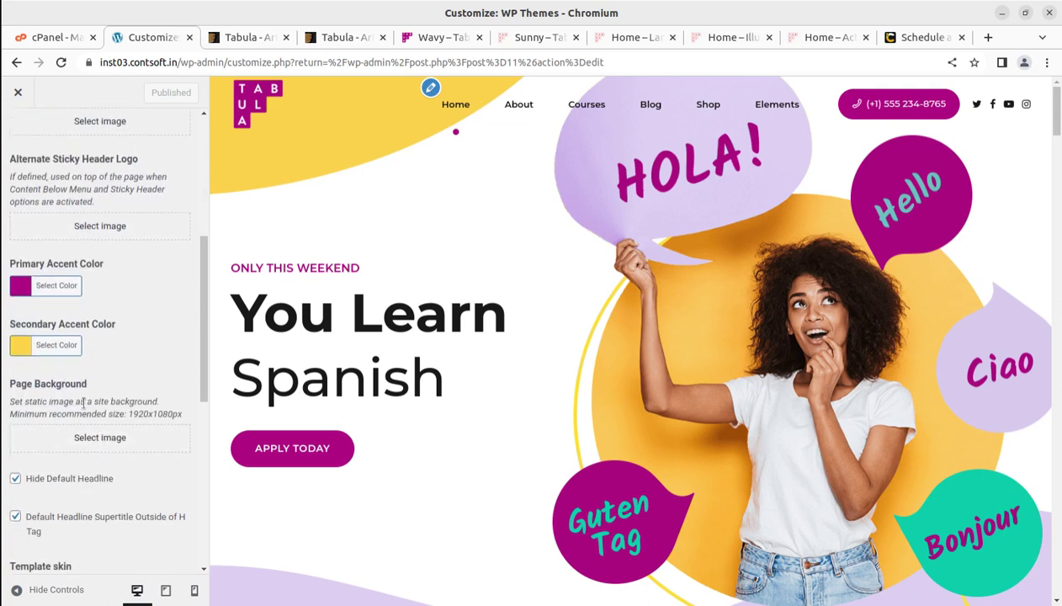
pyautogui.scroll(-1, 91, 378)
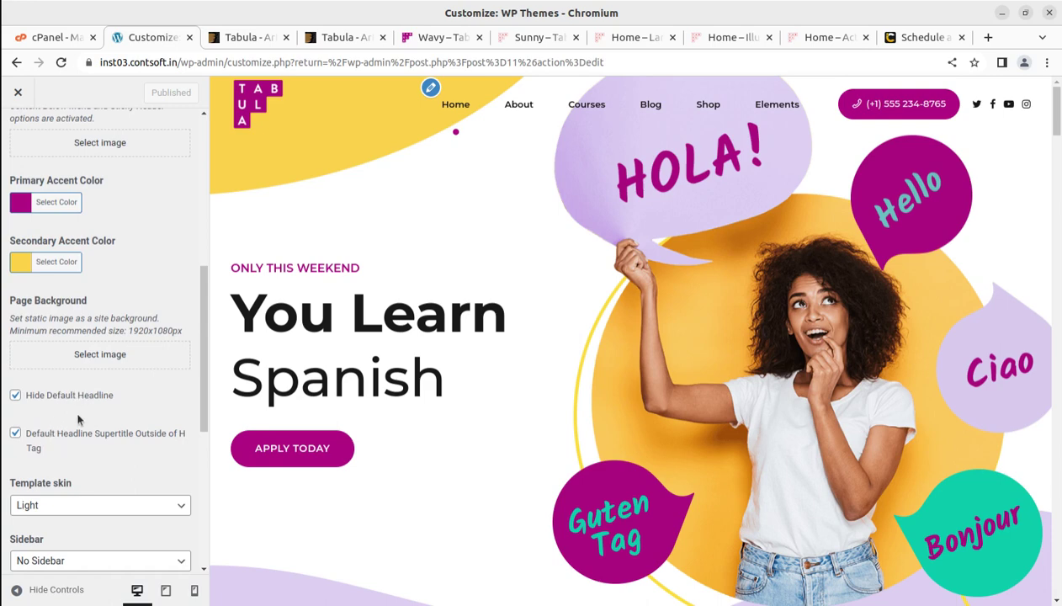
pyautogui.scroll(-3, 77, 418)
pyautogui.scroll(-2, 79, 411)
pyautogui.scroll(10, 79, 411)
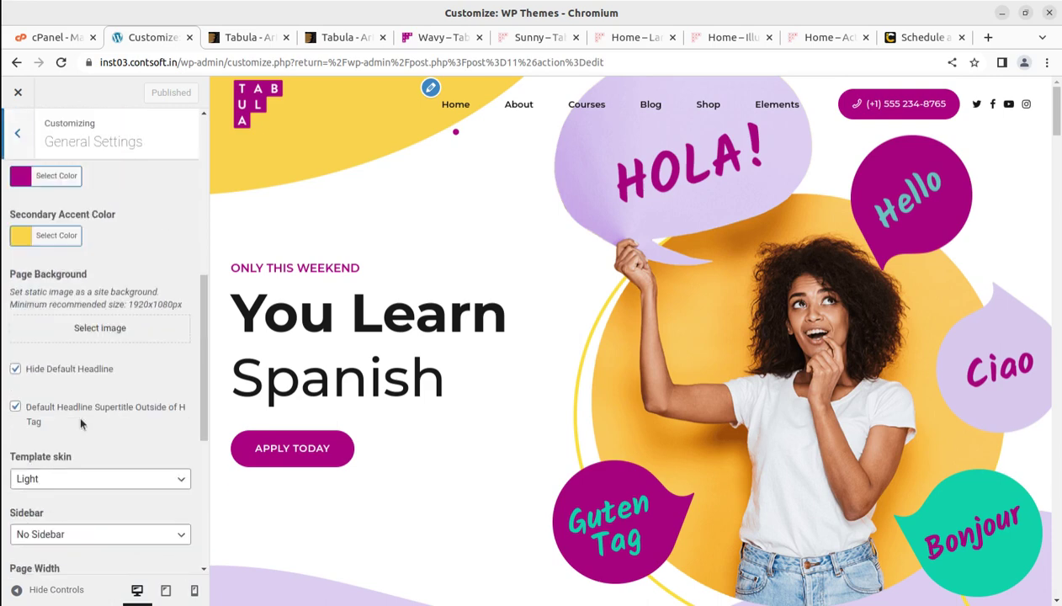
pyautogui.click(17, 133)
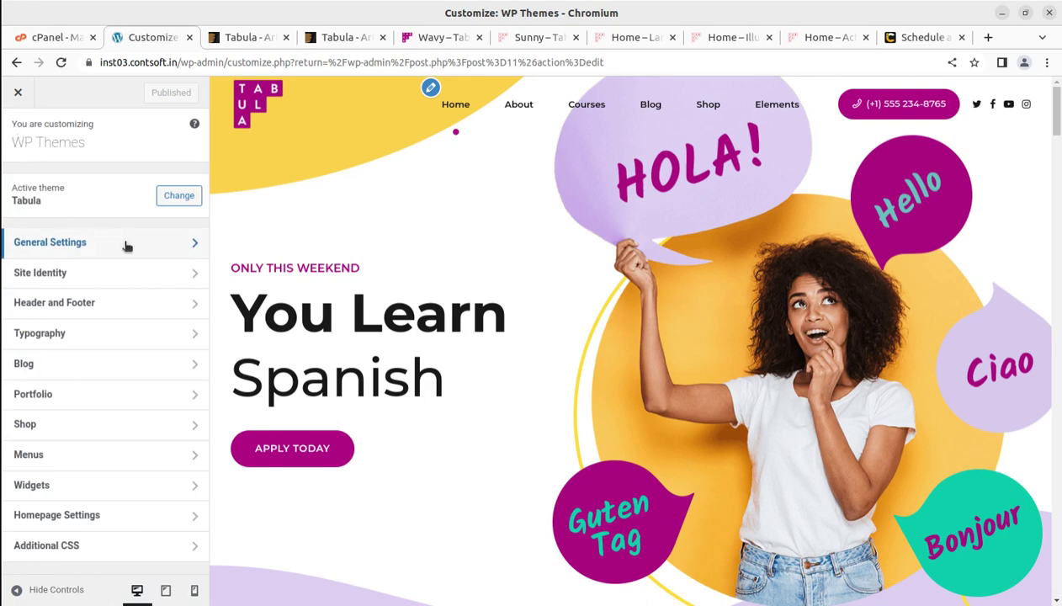
# Step: Look over the Customizer's Site Identity settings and its Header and Footer settings
pyautogui.click(124, 272)
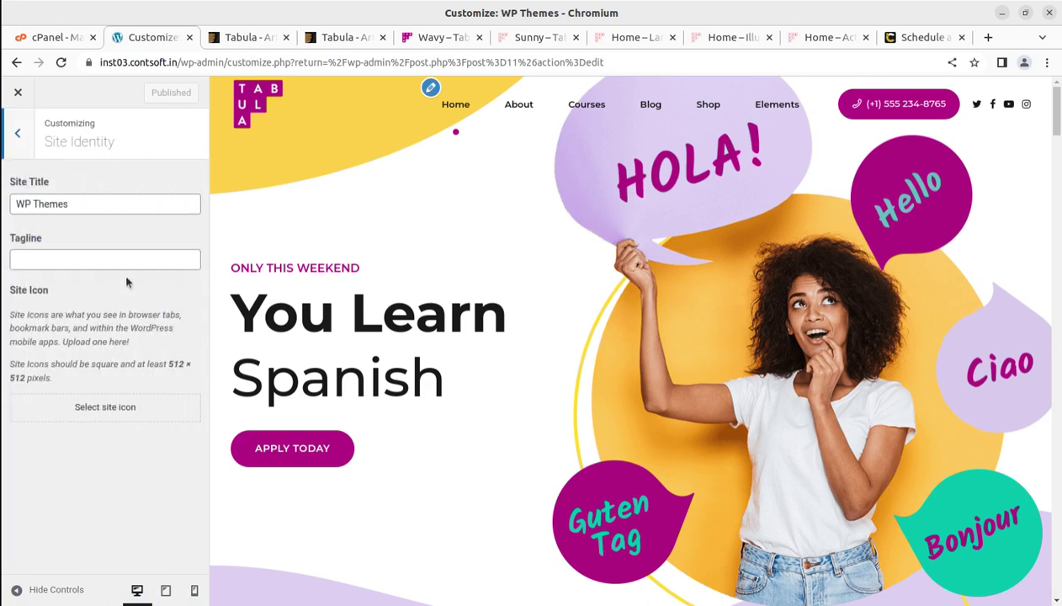
pyautogui.click(21, 133)
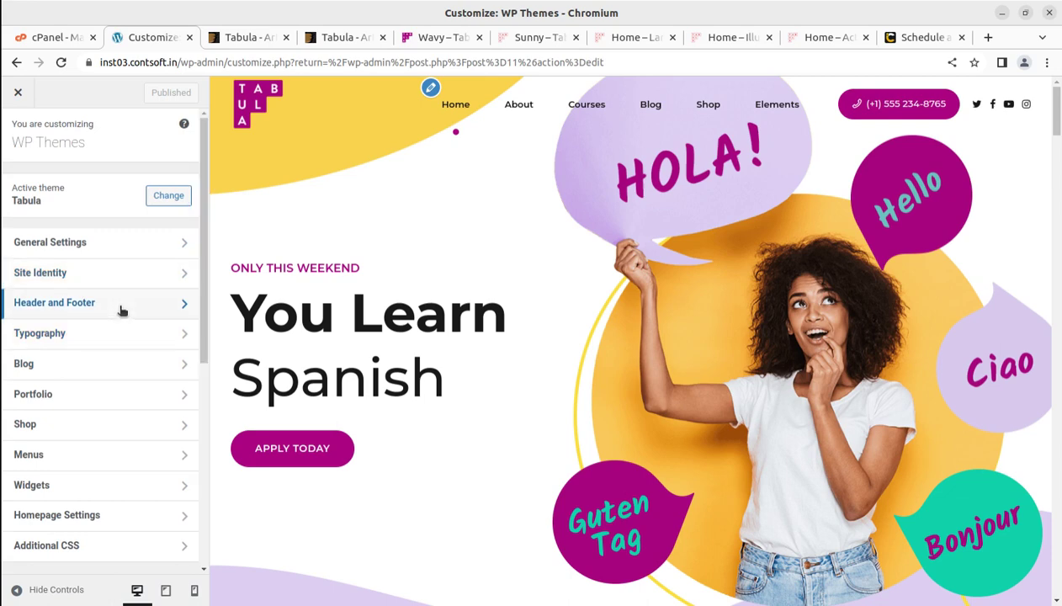
pyautogui.click(121, 307)
pyautogui.scroll(-2, 97, 202)
pyautogui.scroll(2, 110, 236)
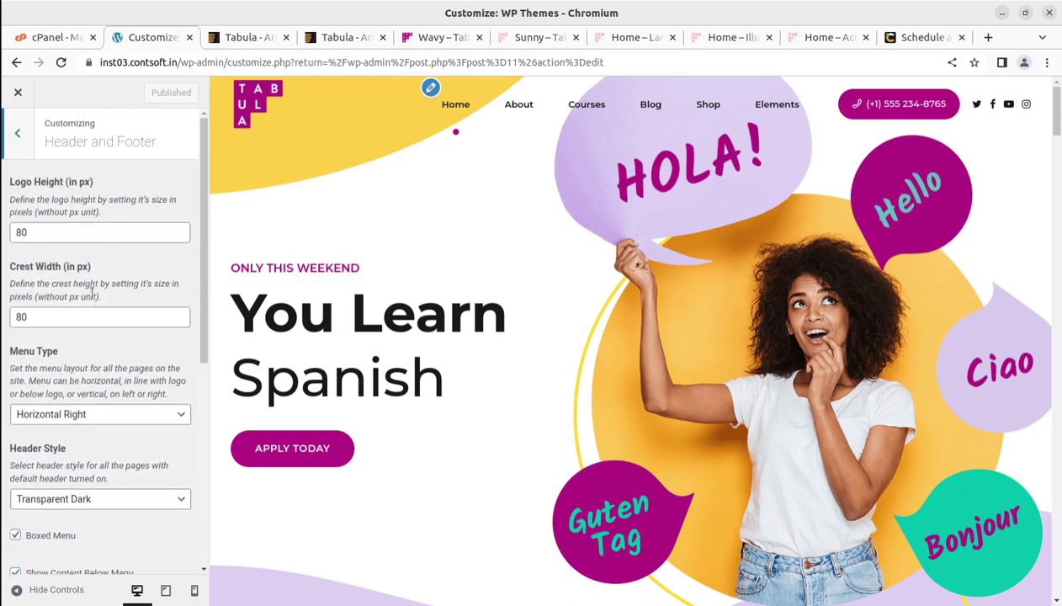
pyautogui.scroll(-2, 105, 294)
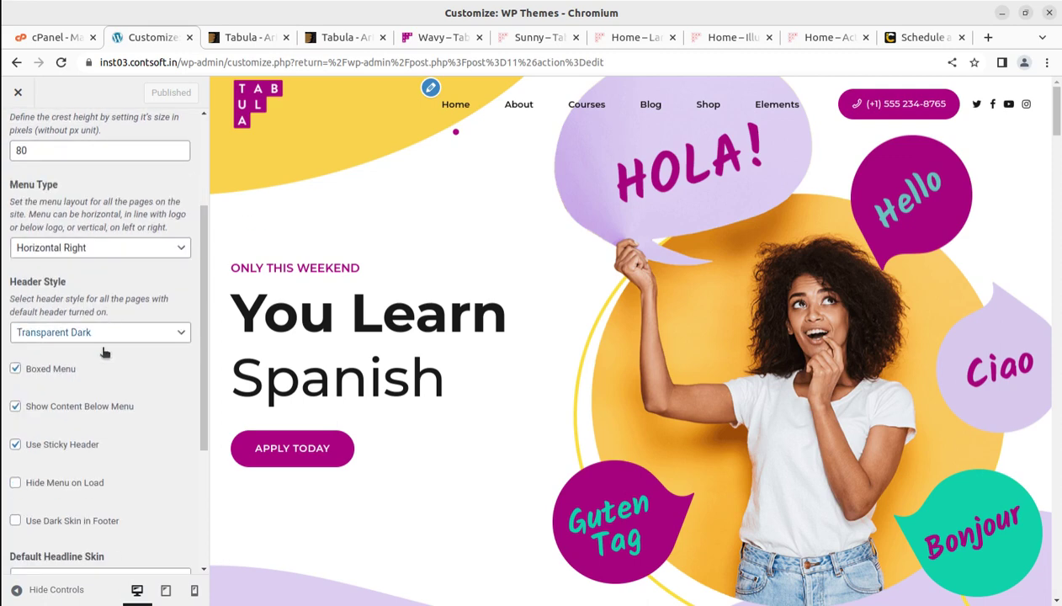
pyautogui.scroll(-1, 94, 370)
pyautogui.scroll(5, 95, 354)
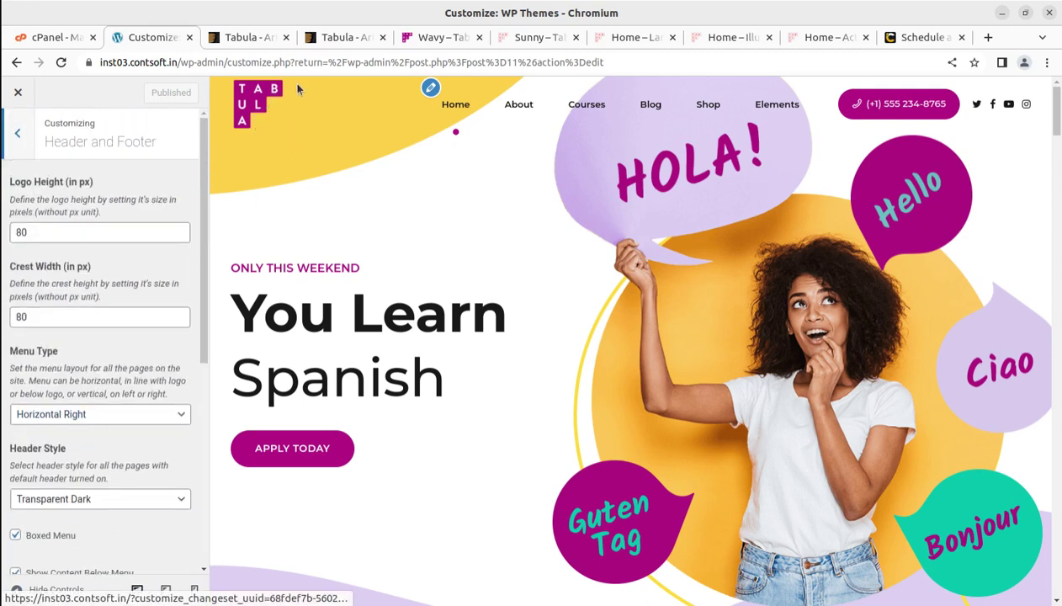
pyautogui.click(17, 134)
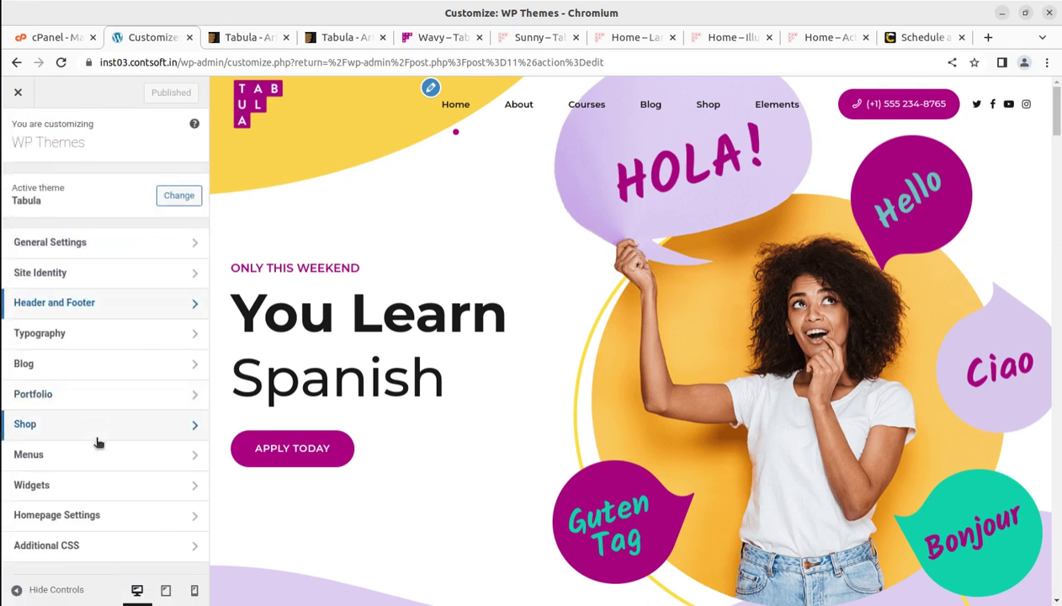
# Step: Look over the Customizer's Typography settings for fonts, button shape and heading weight
pyautogui.click(112, 336)
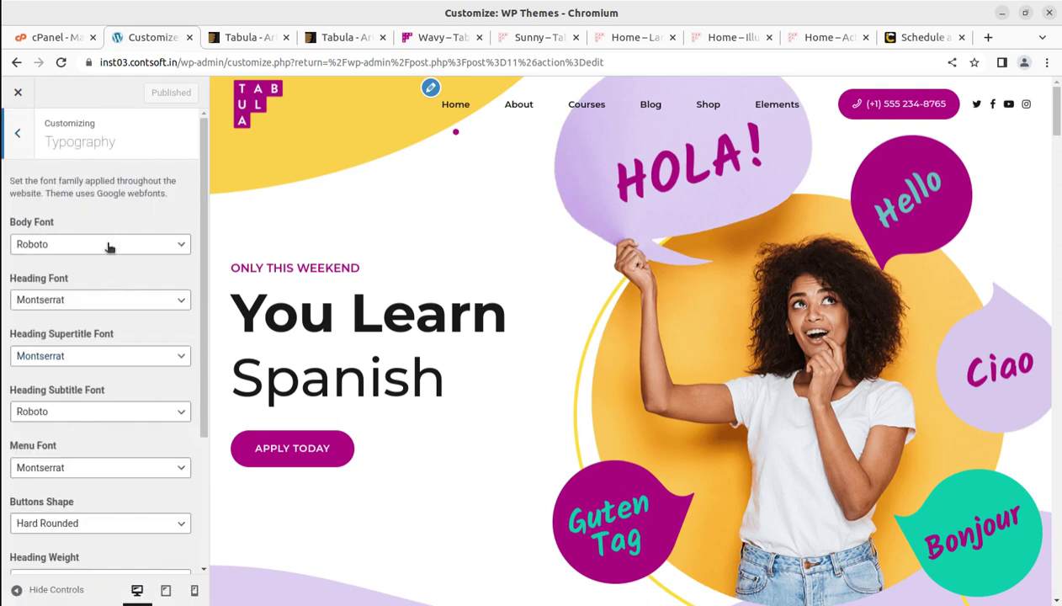
pyautogui.scroll(-4, 108, 244)
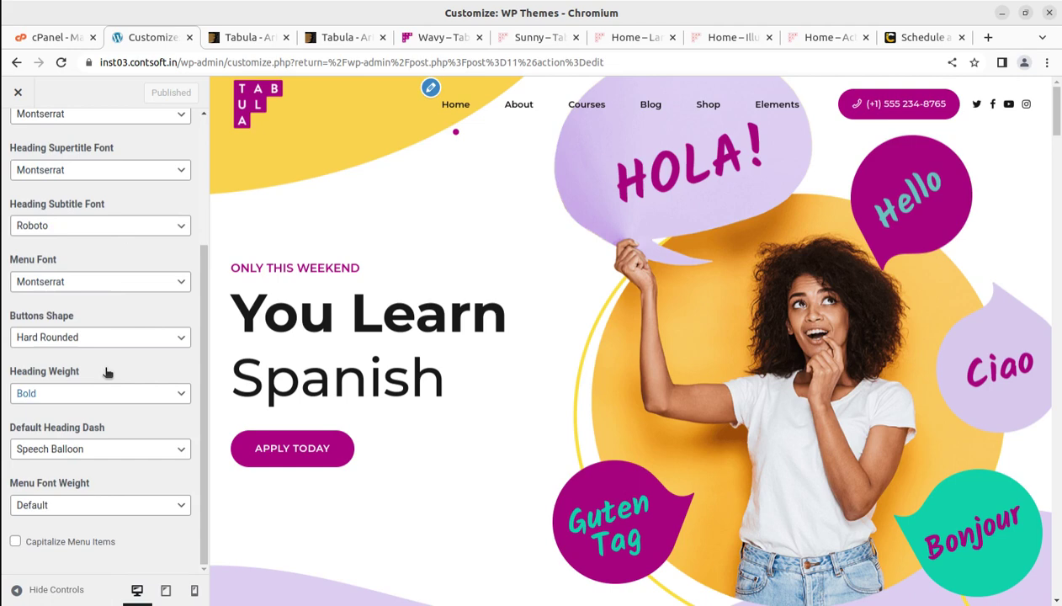
pyautogui.scroll(4, 107, 372)
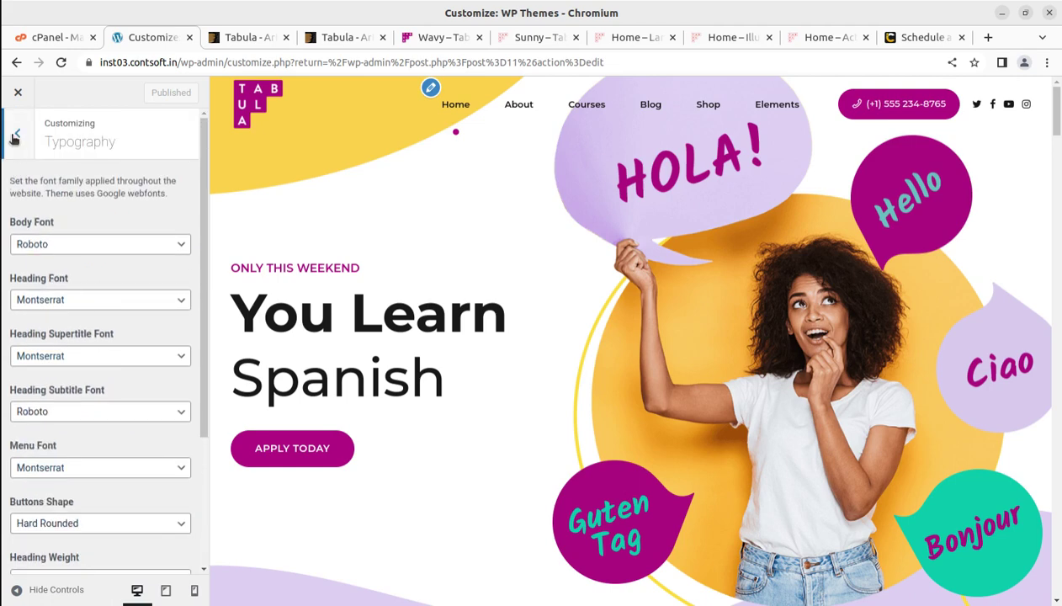
pyautogui.click(16, 135)
# Step: Look over the Customizer's Blog and Portfolio settings, and close the Customizer
pyautogui.click(109, 365)
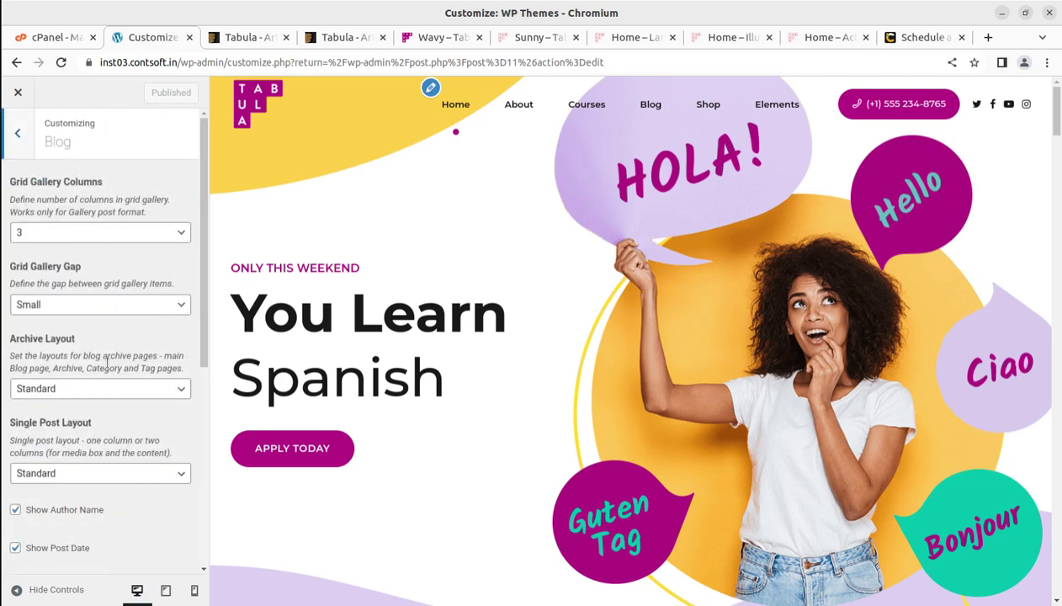
pyautogui.click(17, 133)
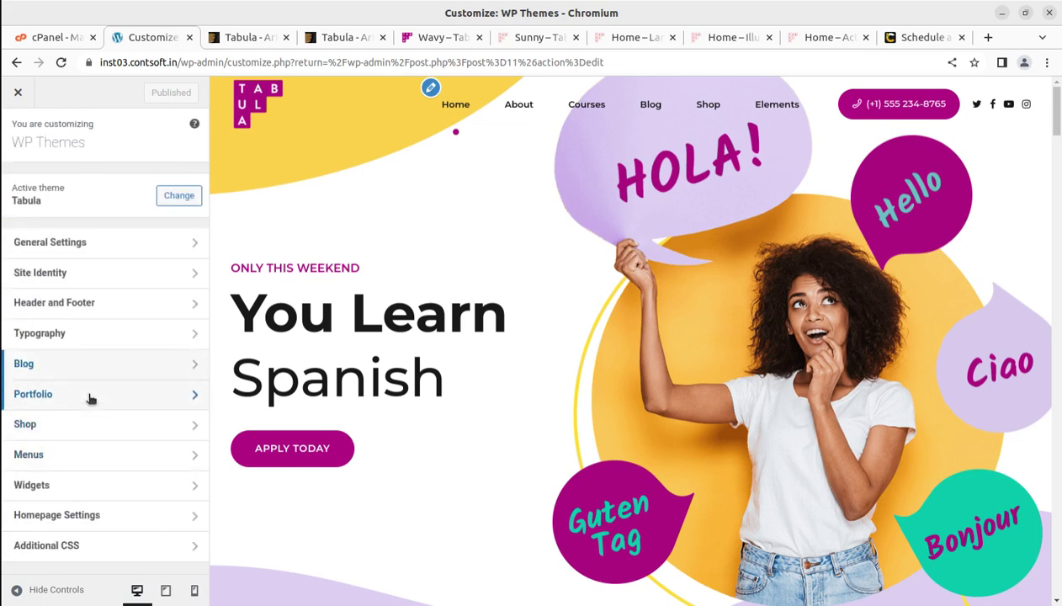
pyautogui.click(90, 395)
pyautogui.click(16, 133)
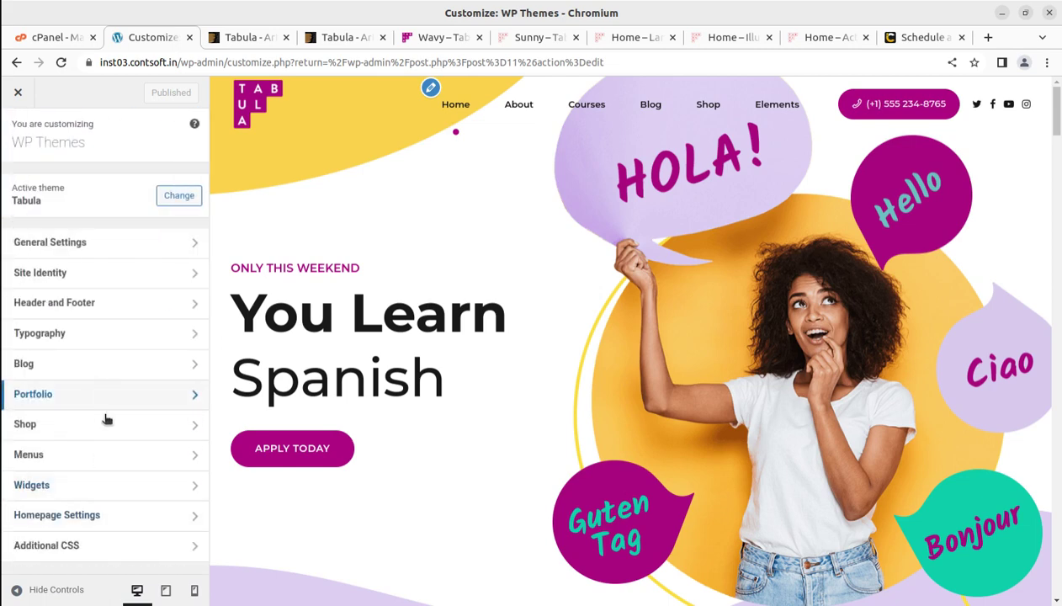
pyautogui.click(19, 95)
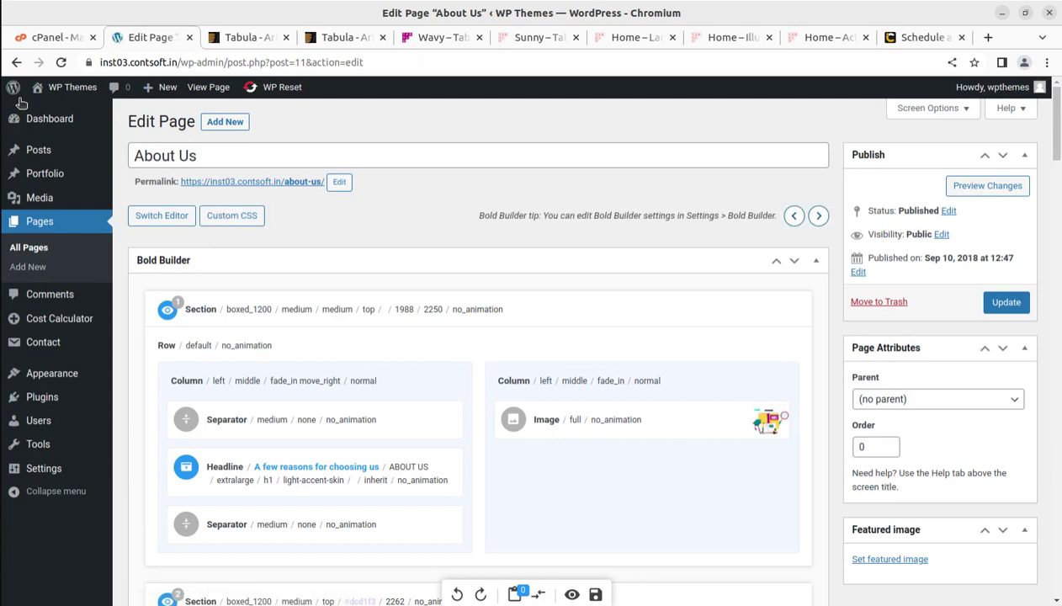
# Step: View the original Wavy demo page down to its Methodology section, and open the i-Create website's home page
pyautogui.moveTo(59, 101)
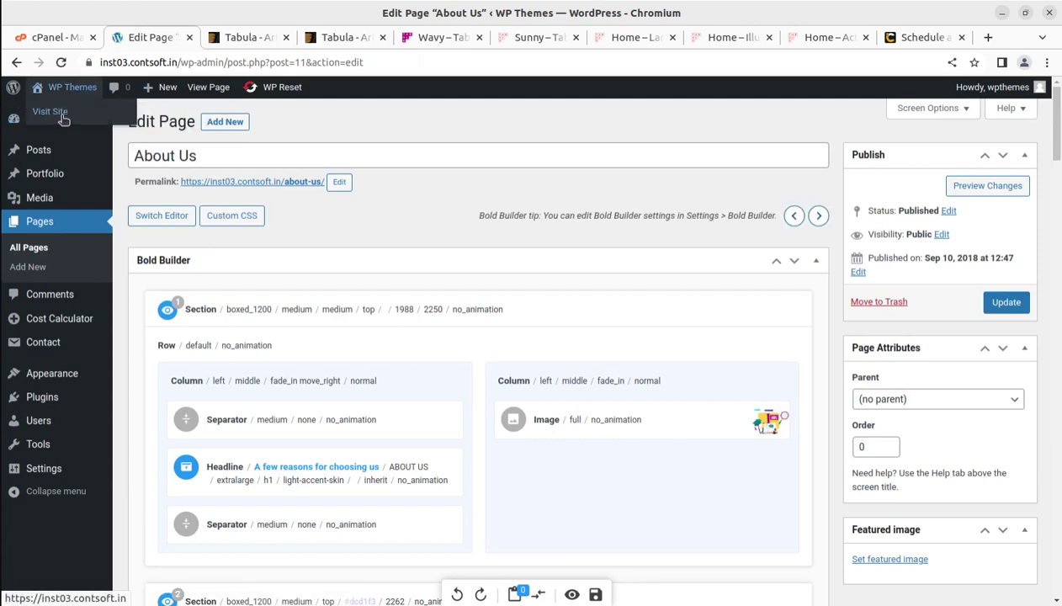
pyautogui.click(419, 39)
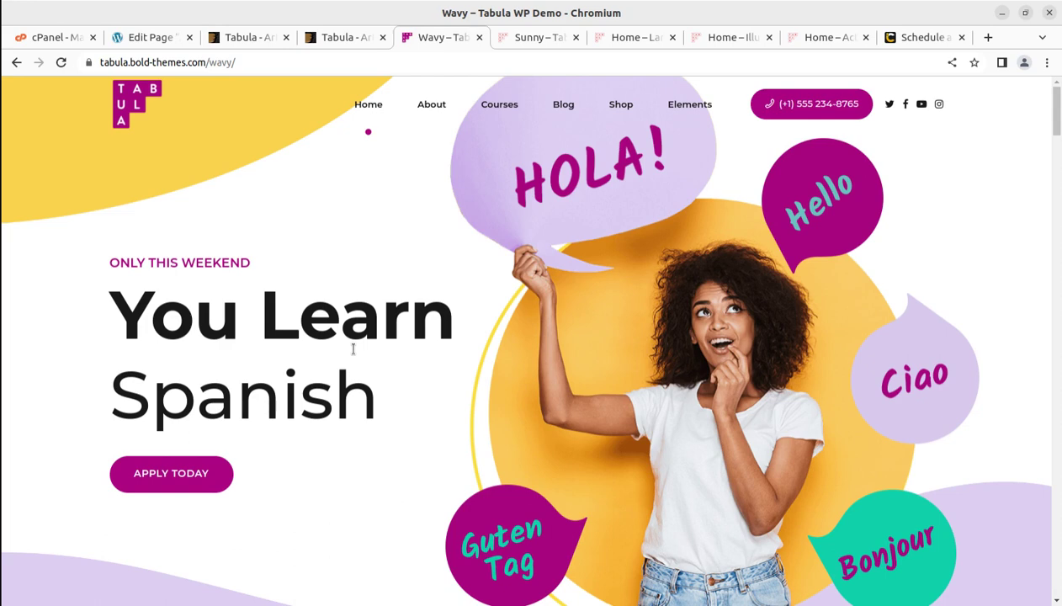
pyautogui.scroll(-6, 370, 501)
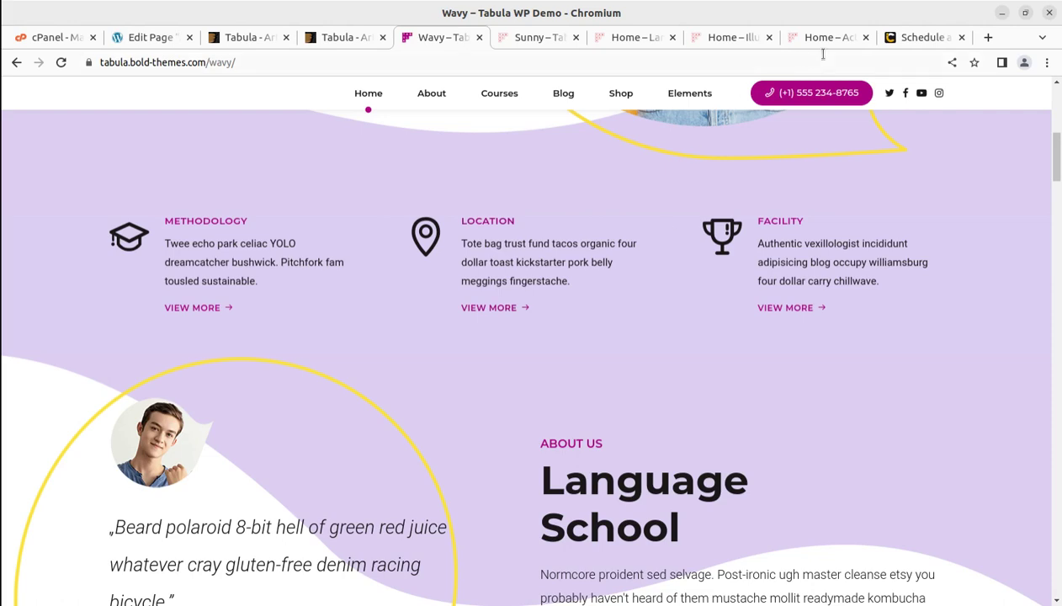
pyautogui.click(909, 37)
pyautogui.click(149, 113)
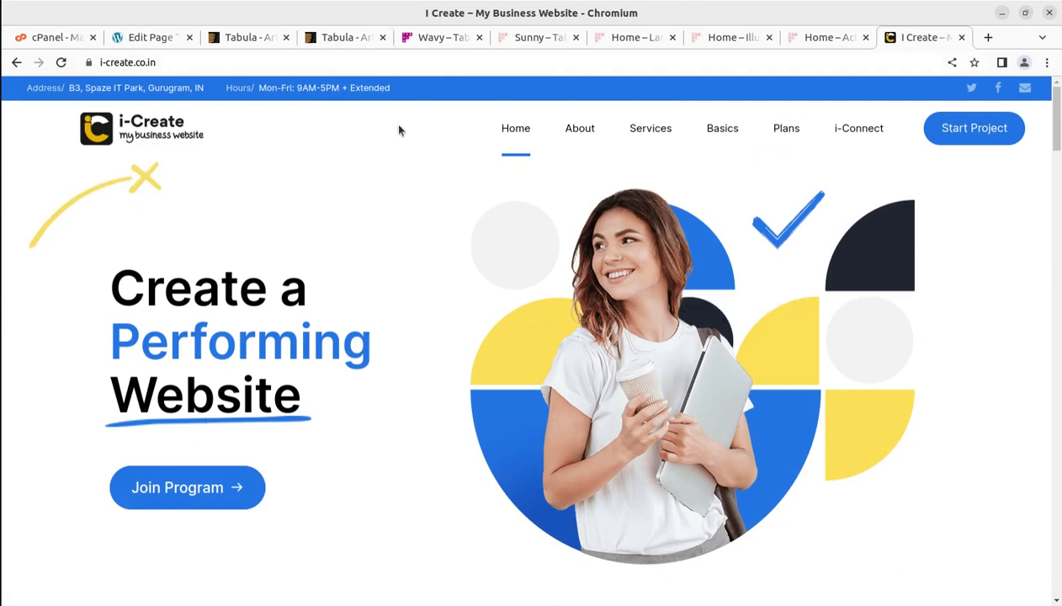
# Step: Revisit the Tabula item page and preview on ThemeForest, and return to the WordPress Dashboard
pyautogui.click(237, 39)
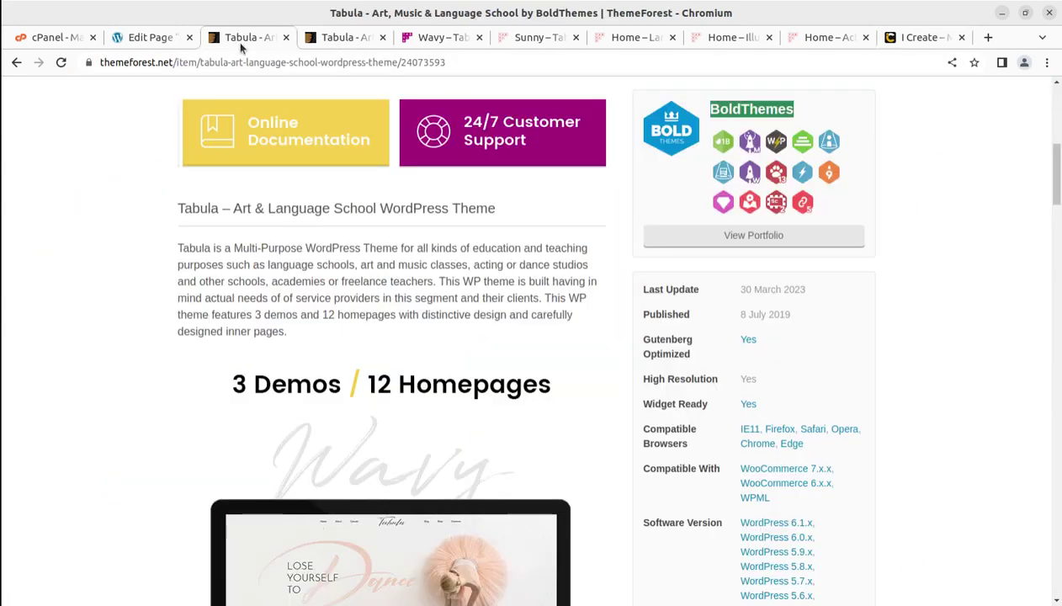
pyautogui.scroll(5, 433, 360)
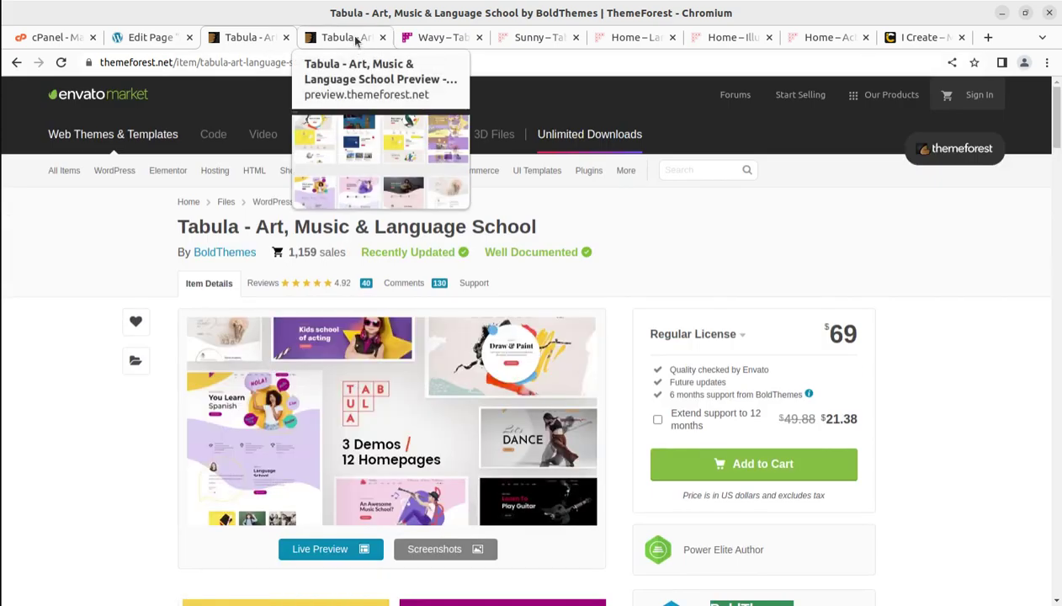
pyautogui.click(352, 39)
pyautogui.click(149, 39)
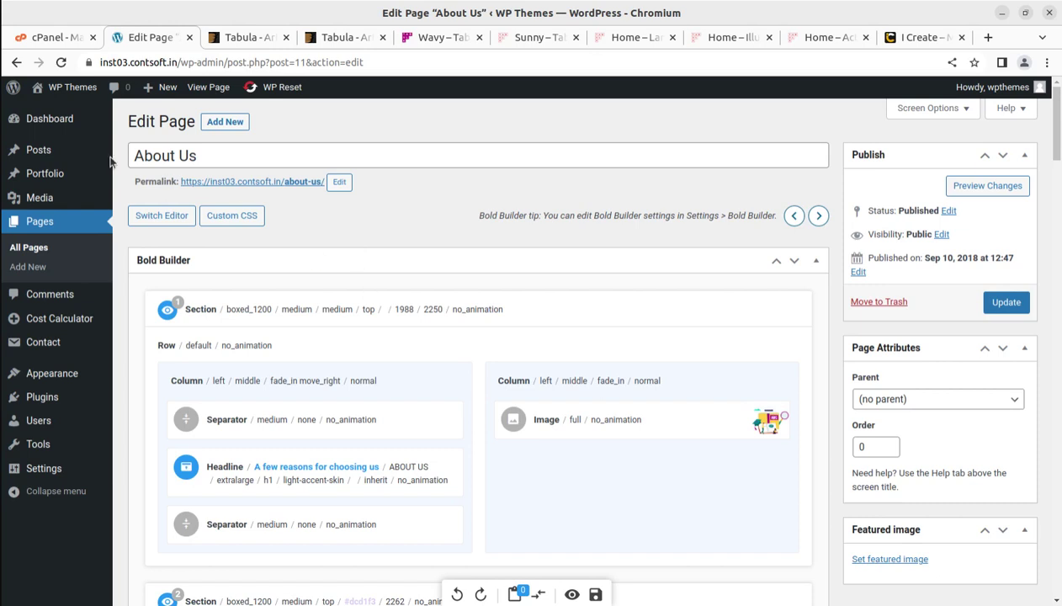
pyautogui.click(50, 126)
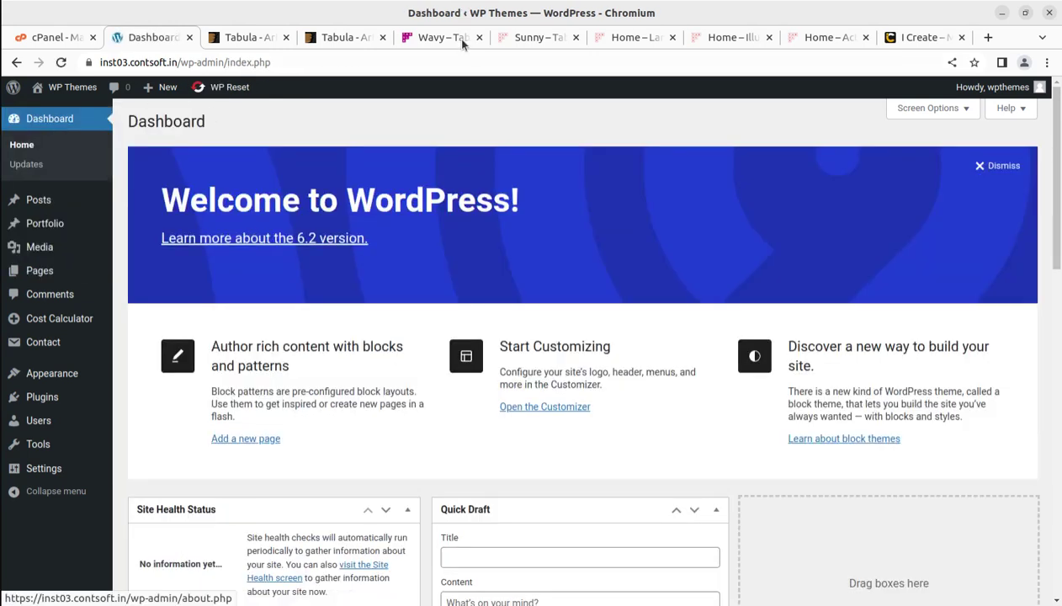
# Step: Look again at the ThemeForest preview of Tabula's homepages and the original Wavy demo
pyautogui.click(337, 42)
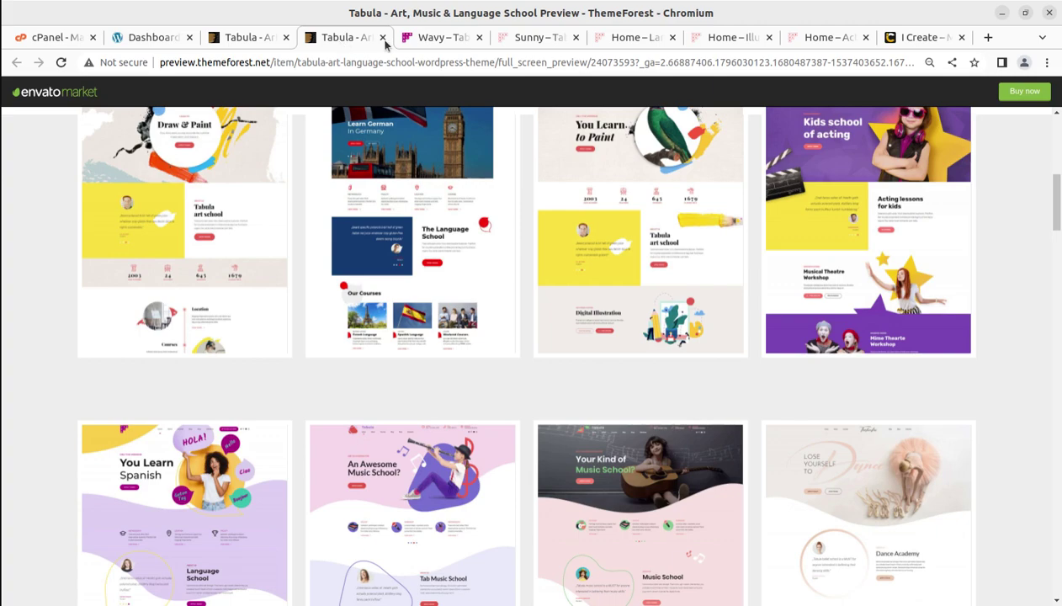
pyautogui.click(429, 38)
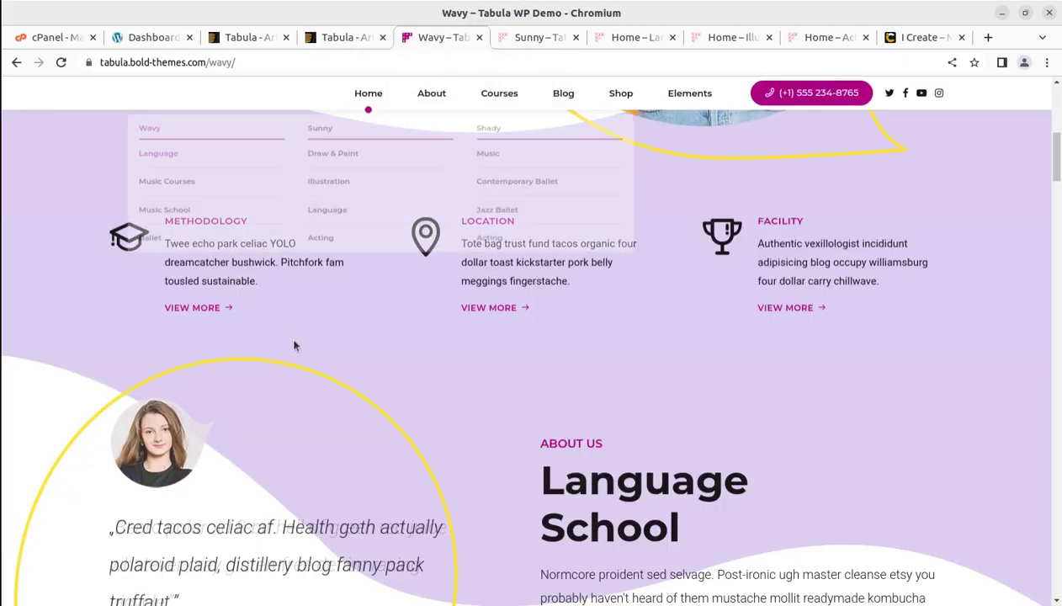
pyautogui.scroll(3, 300, 337)
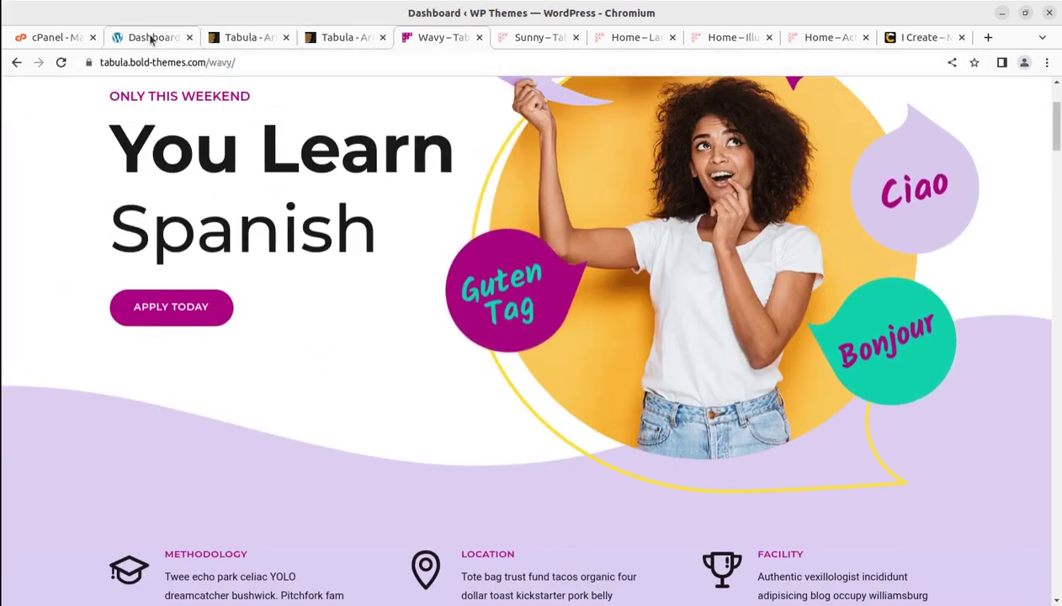
# Step: Visit the WP Themes site from the admin, hide the edit mode interface, and look over the imported home page
pyautogui.click(147, 38)
pyautogui.moveTo(72, 87)
pyautogui.click(59, 117)
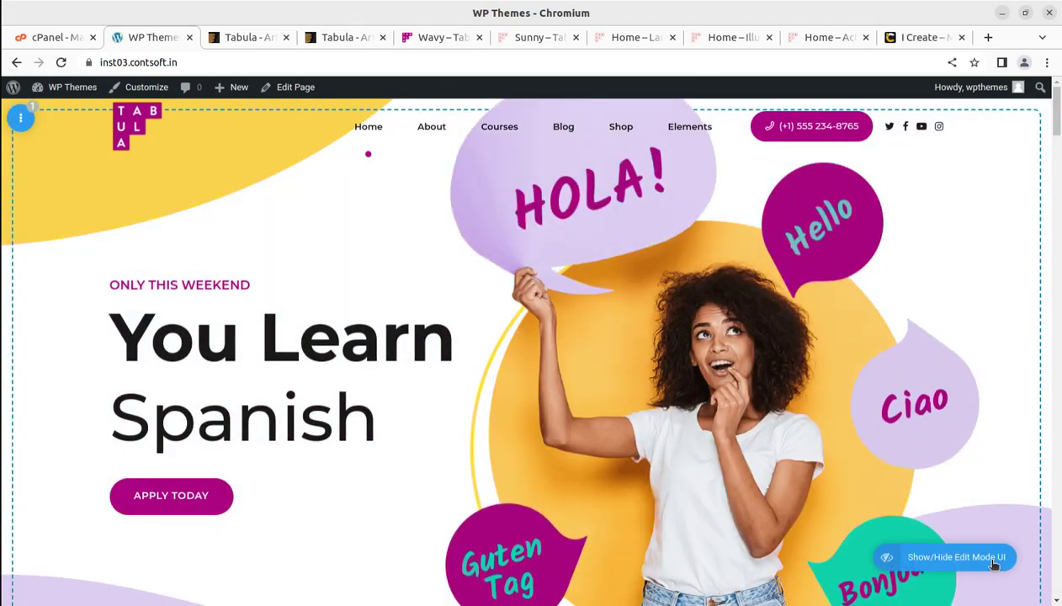
pyautogui.click(994, 564)
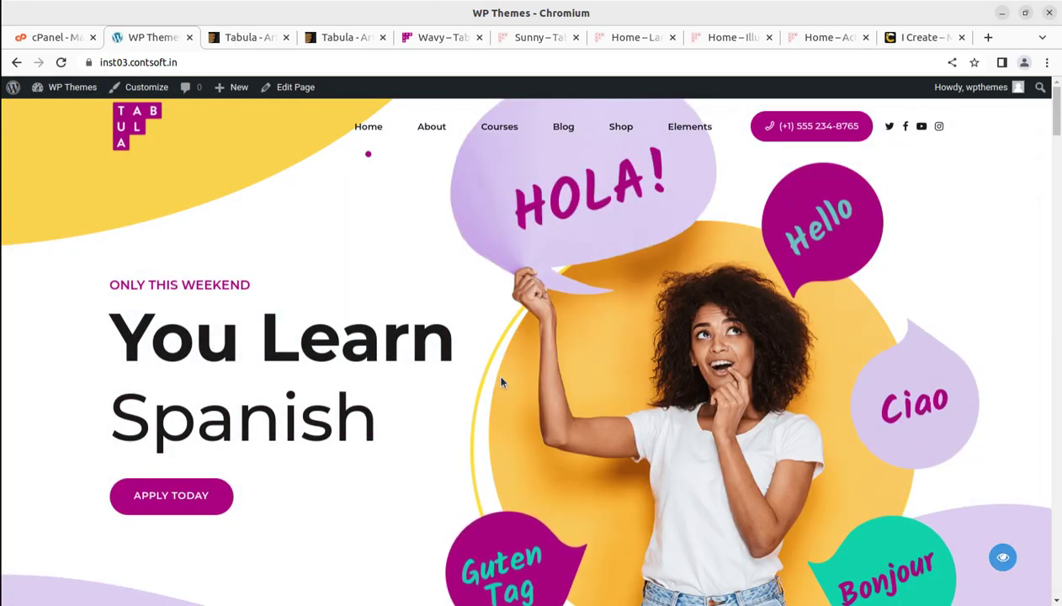
pyautogui.scroll(-1, 500, 380)
pyautogui.scroll(-3, 429, 347)
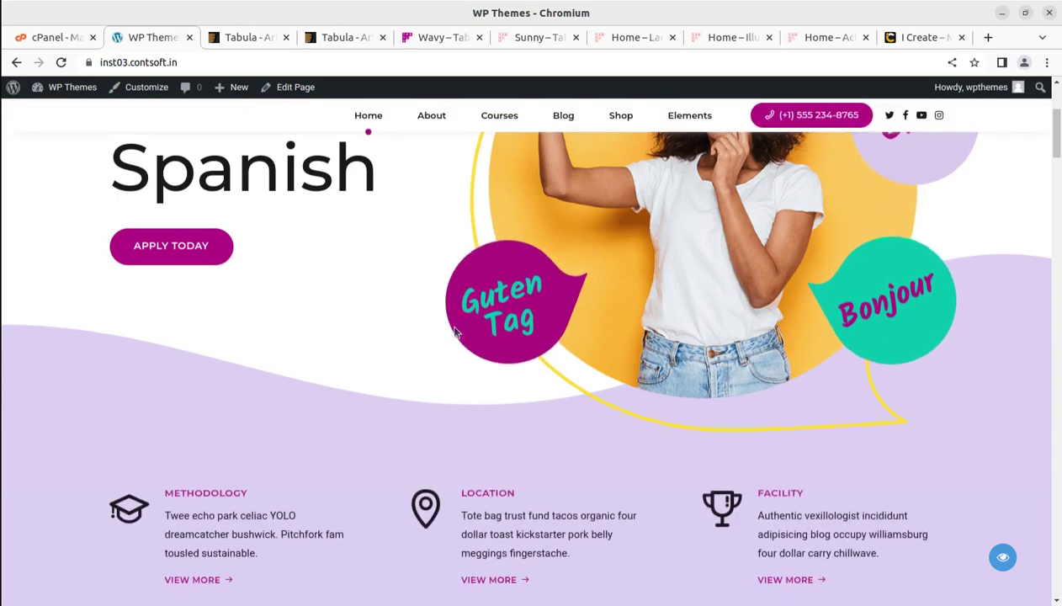
pyautogui.scroll(-2, 295, 473)
pyautogui.scroll(4, 754, 226)
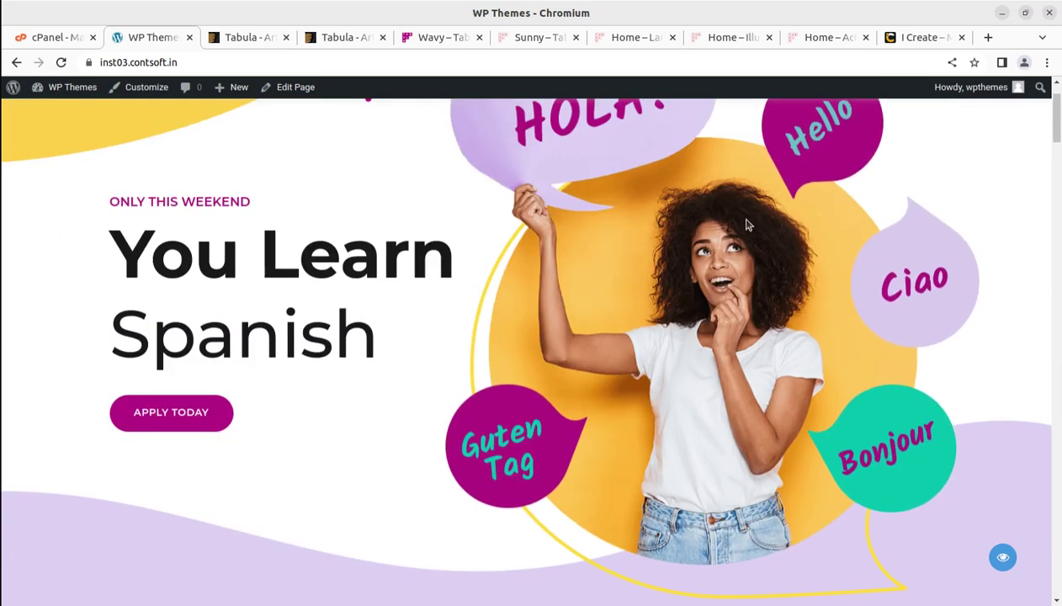
# Step: Open the Services page of the i-Create website and look over the services offered
pyautogui.click(910, 38)
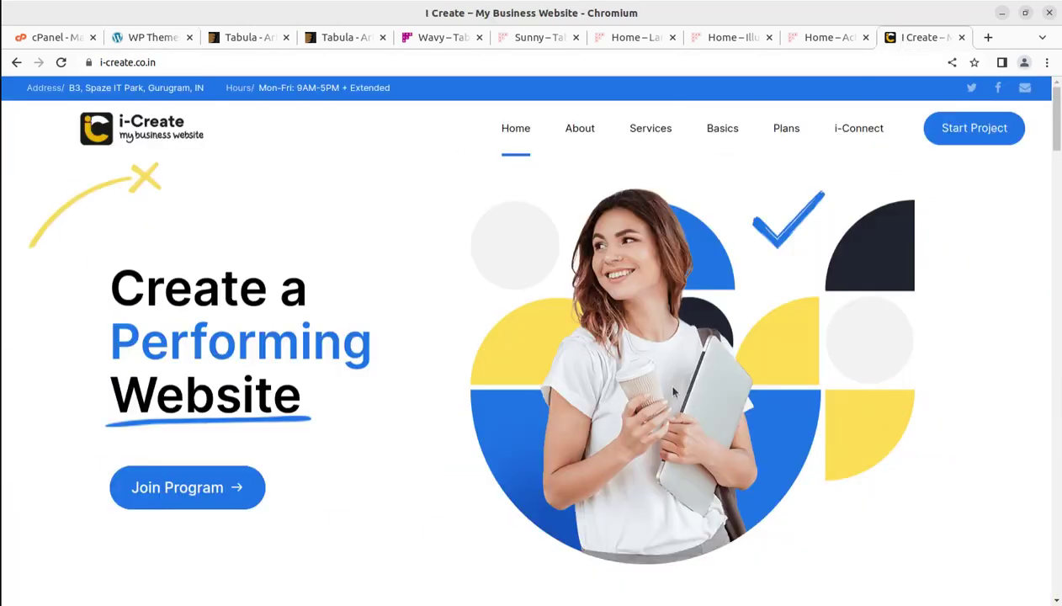
pyautogui.click(649, 129)
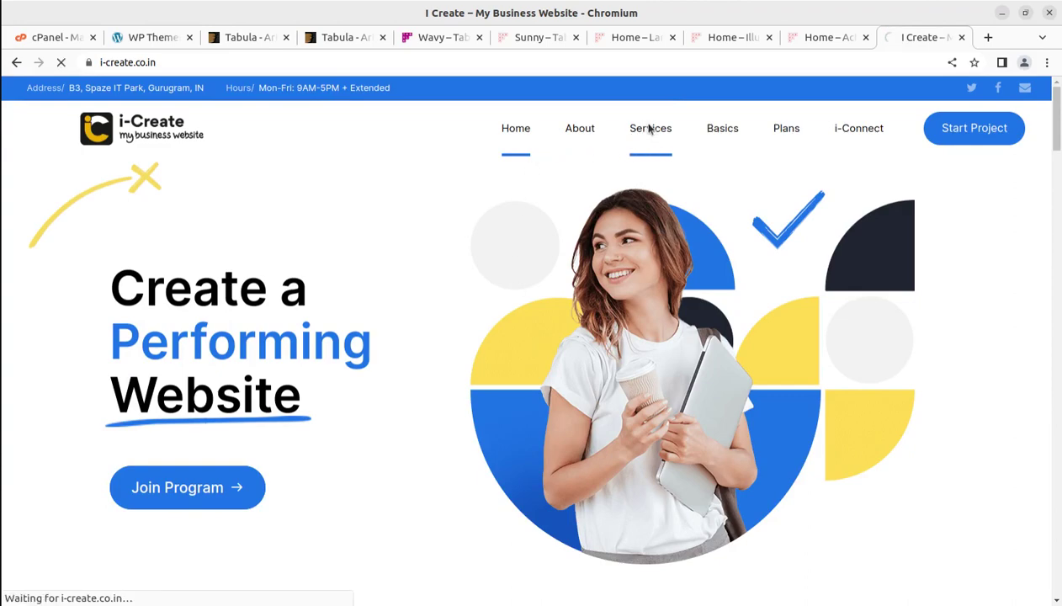
pyautogui.scroll(-6, 258, 330)
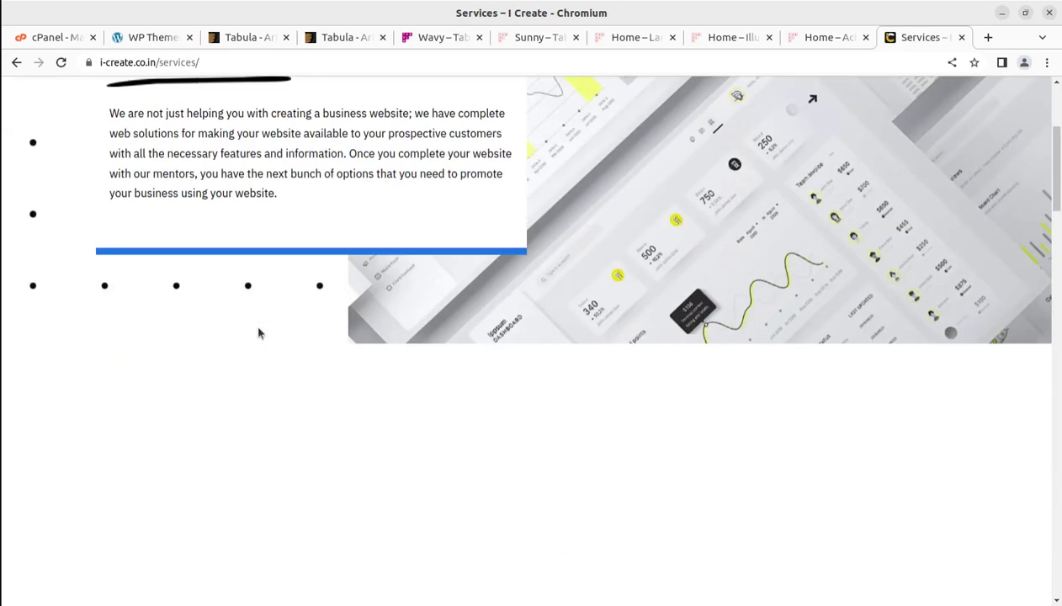
pyautogui.scroll(2, 396, 336)
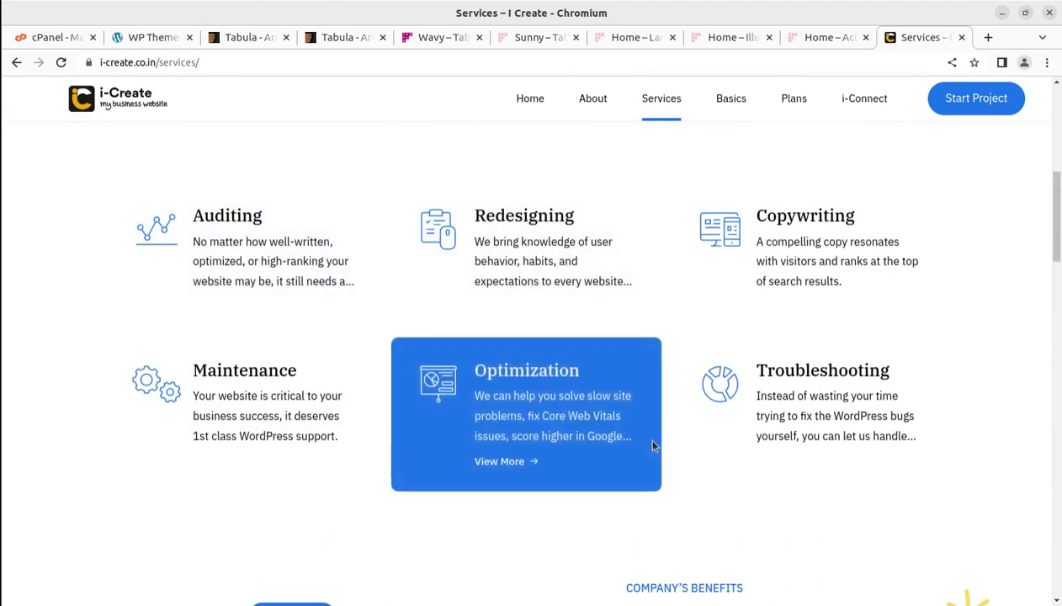
# Step: Return to the beginning of the imported site's home page and dismiss the break notification
pyautogui.click(259, 38)
pyautogui.click(337, 38)
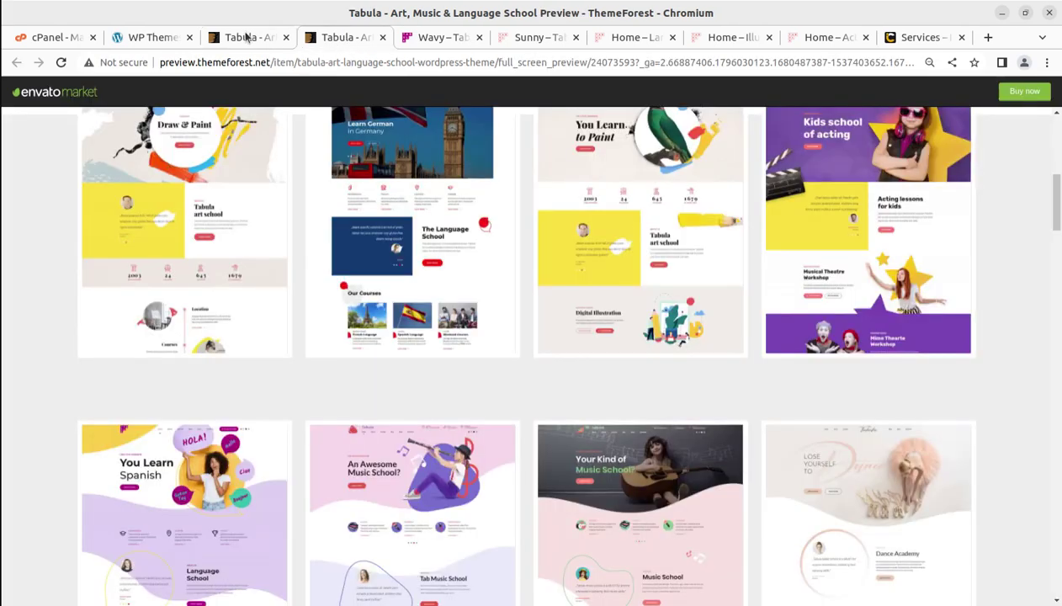
pyautogui.click(160, 38)
pyautogui.scroll(2, 398, 323)
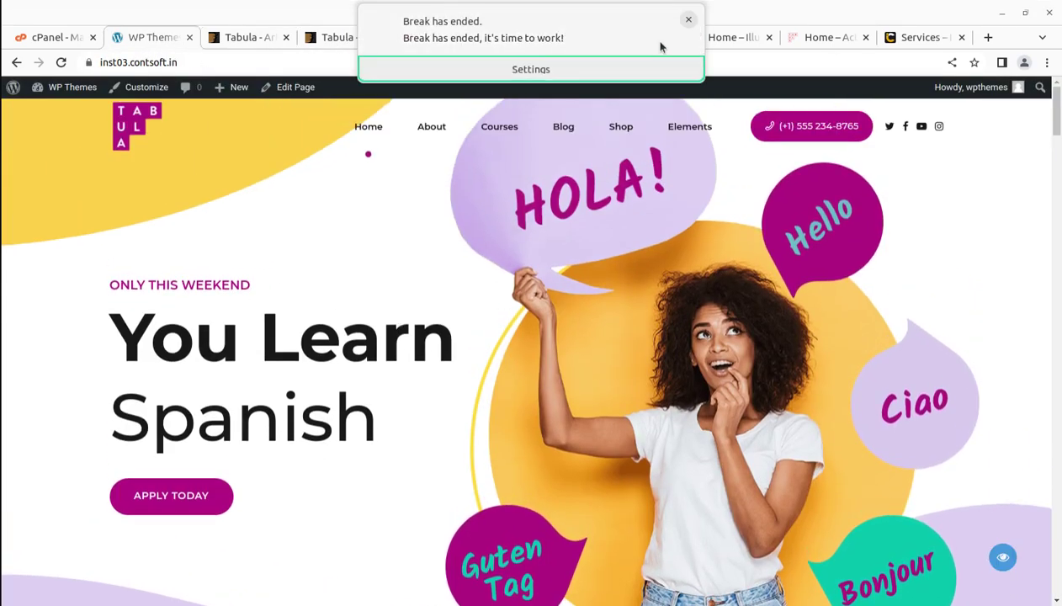
pyautogui.click(688, 18)
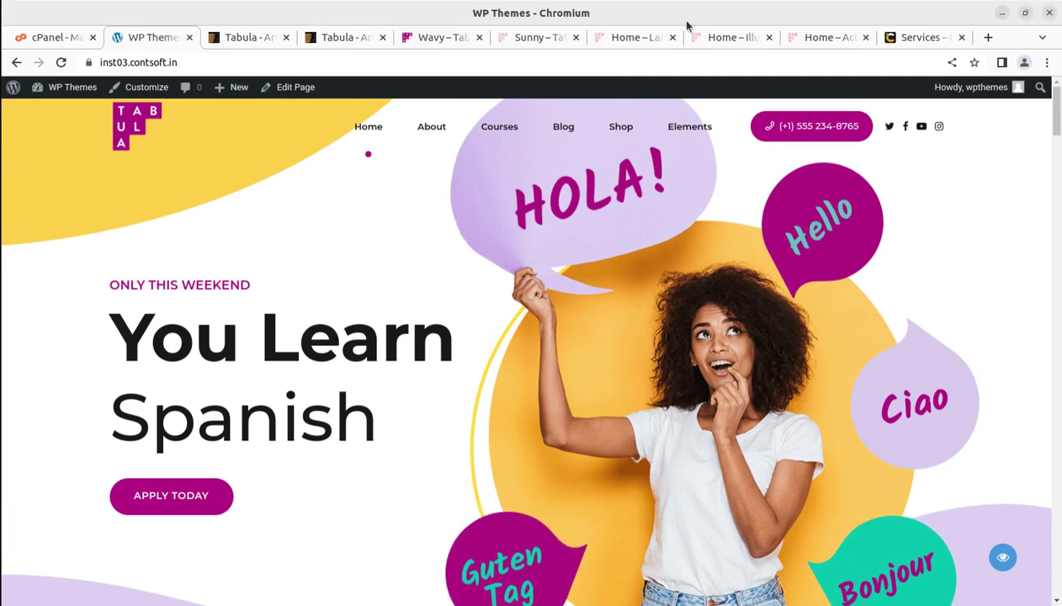